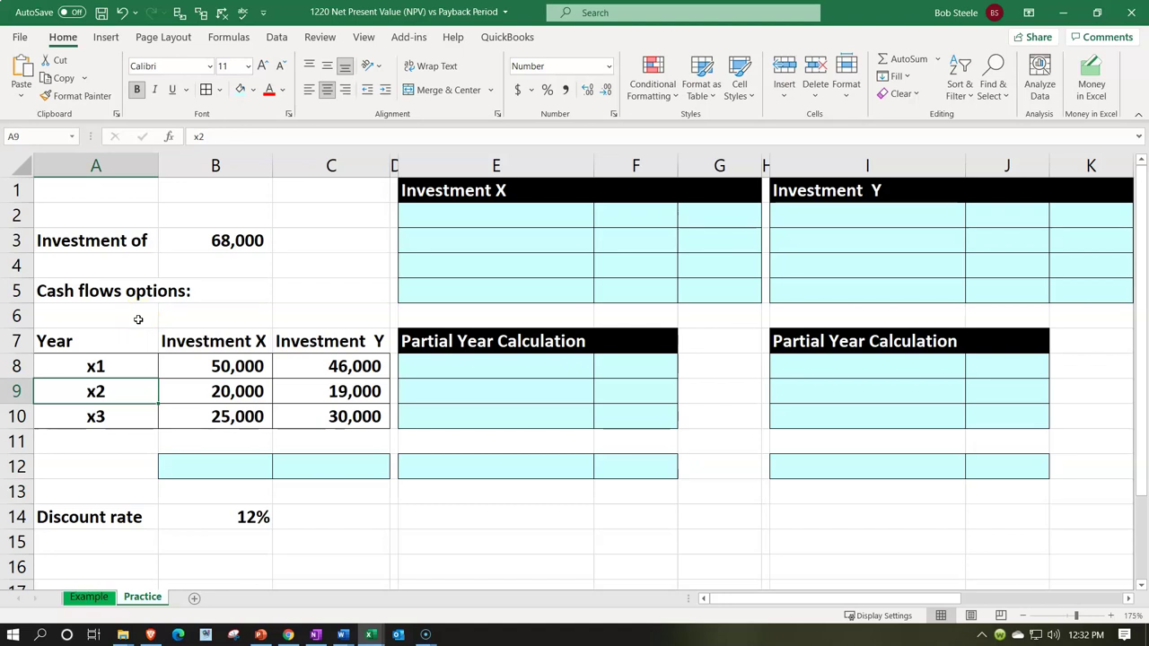
click(257, 246)
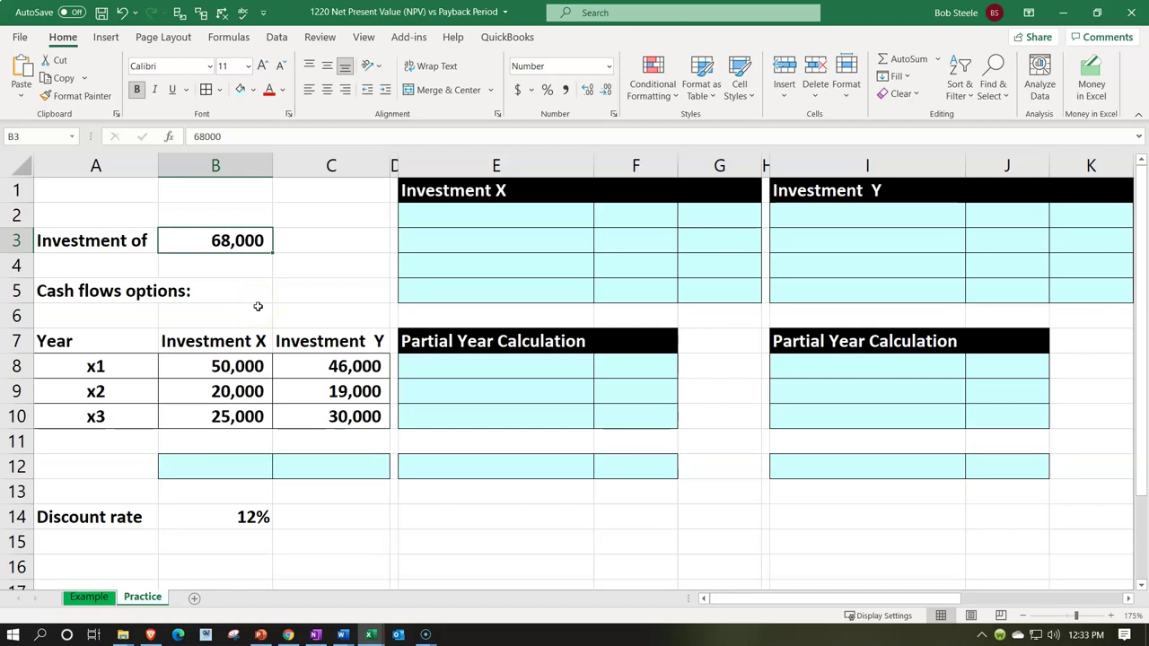
click(120, 348)
click(113, 365)
click(119, 350)
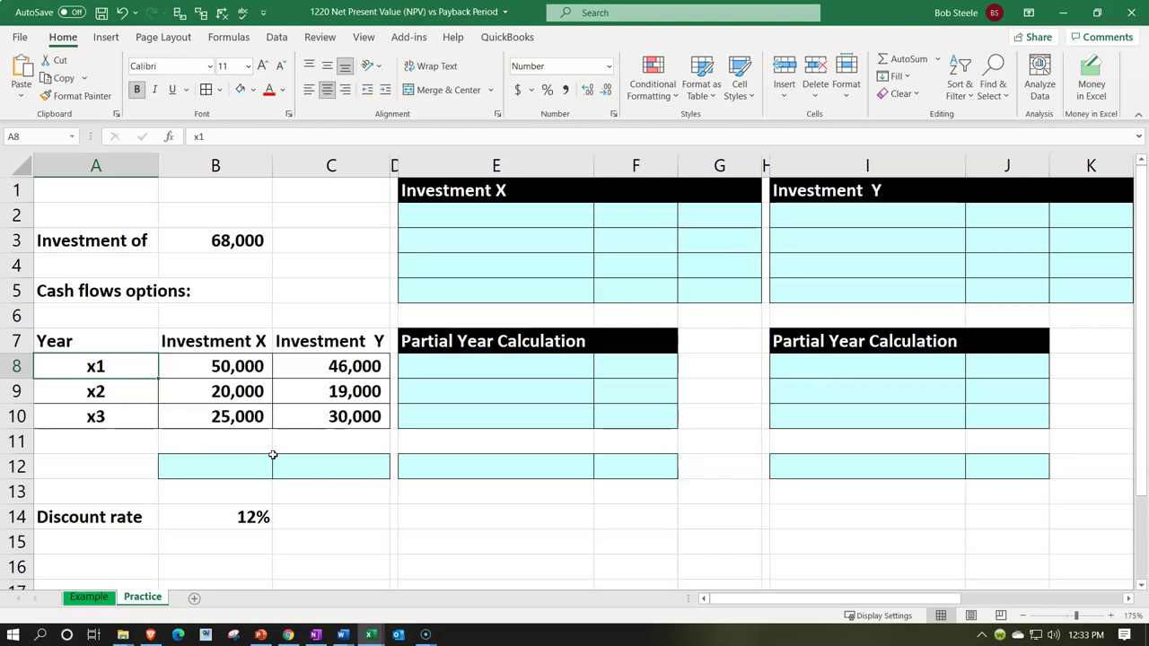
Step: Try calculating Investment X's net cash flow in B12 with the formula -B3-SUM(B8:B10)
click(246, 461)
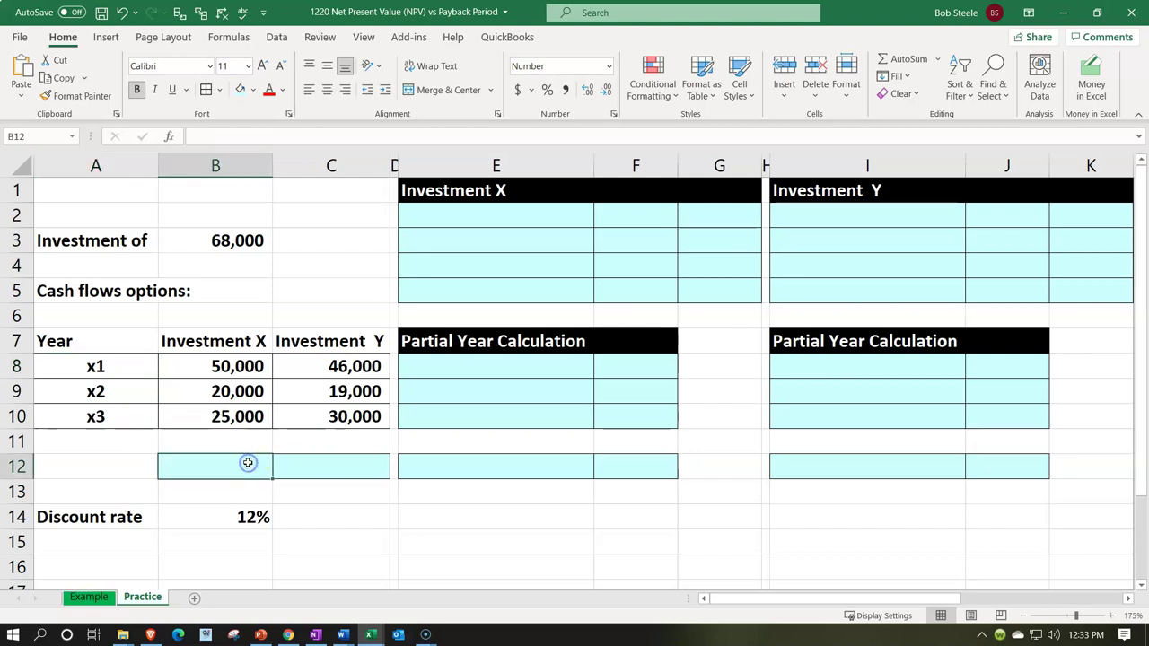
text(-)
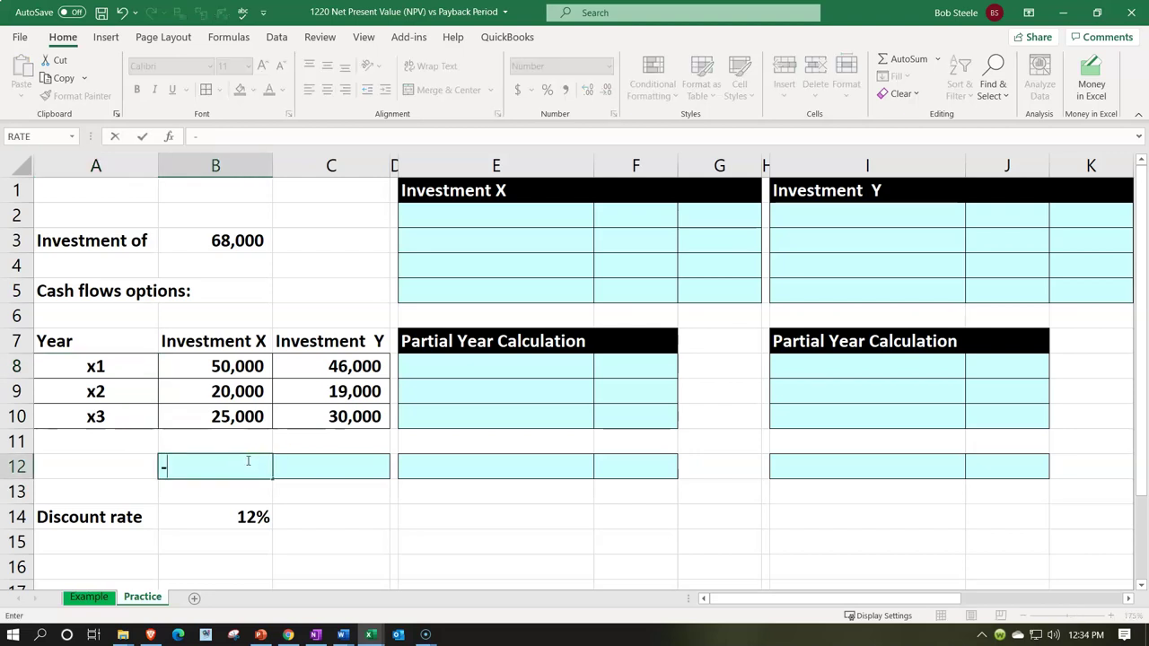
key(Up)
key(Up)
key(Up)
key(Up)
key(Up)
key(Up)
key(Up)
key(Up)
key(Up)
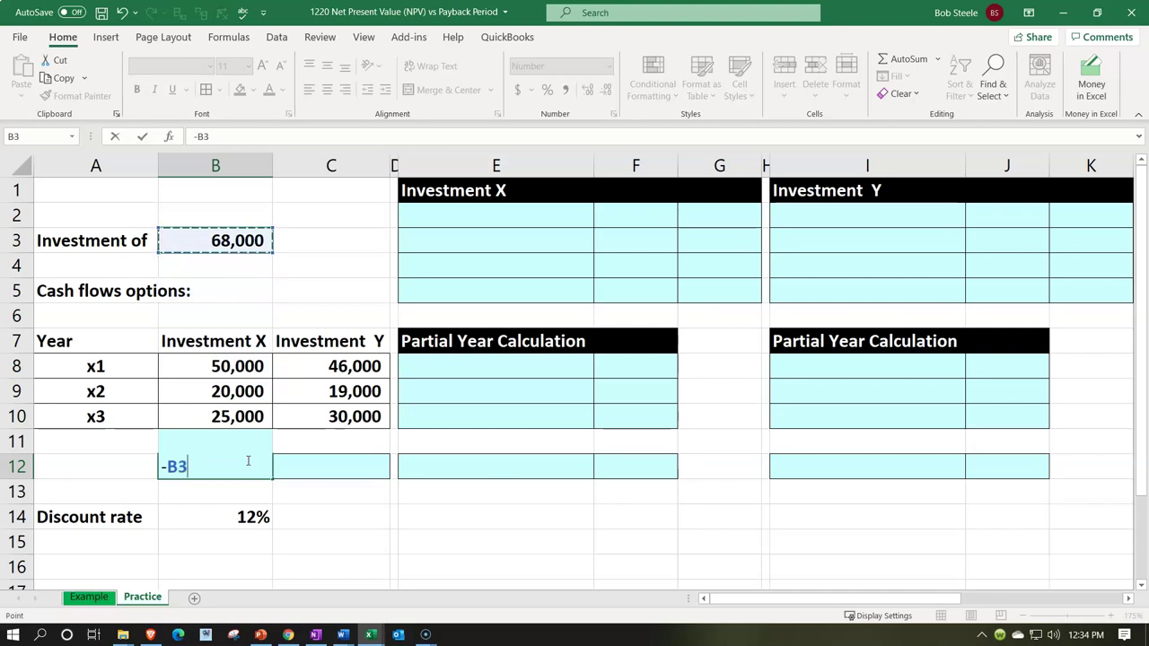
text(-sum()
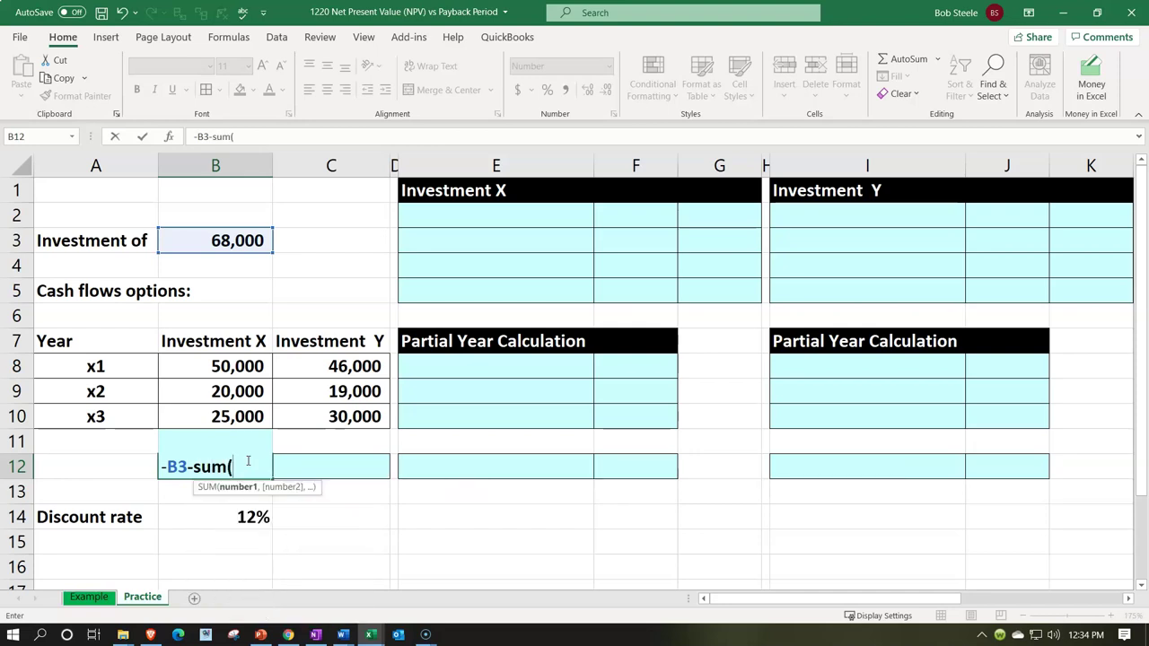
key(Up)
key(Up)
key(Up)
key(Up)
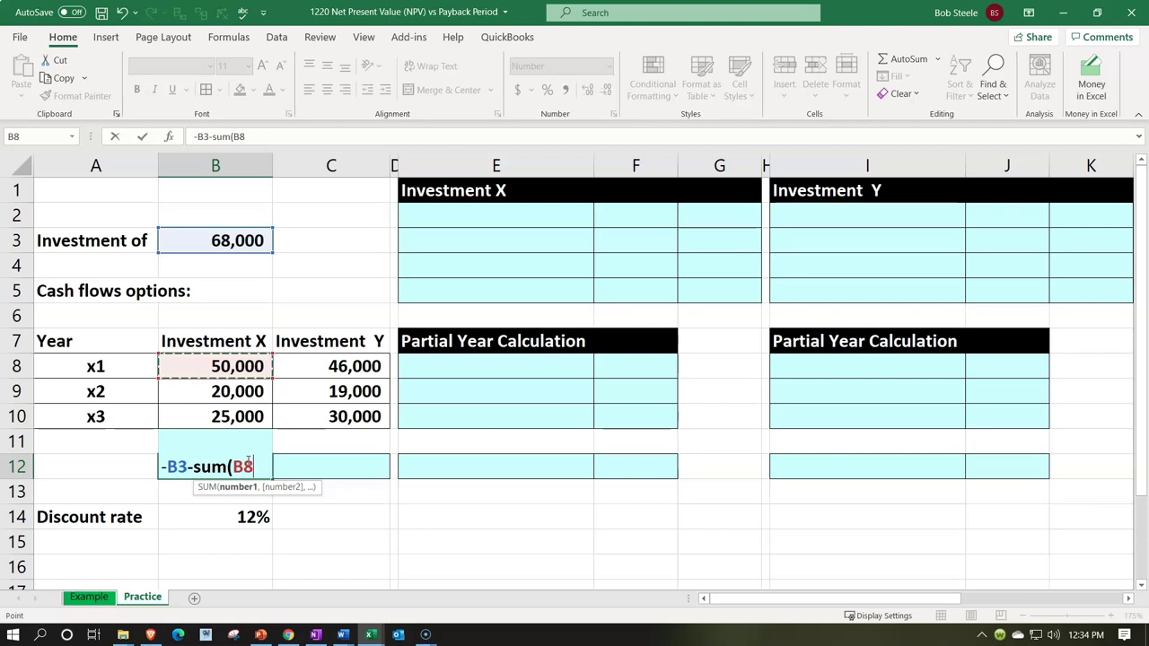
key(shift+Down)
key(shift+Down)
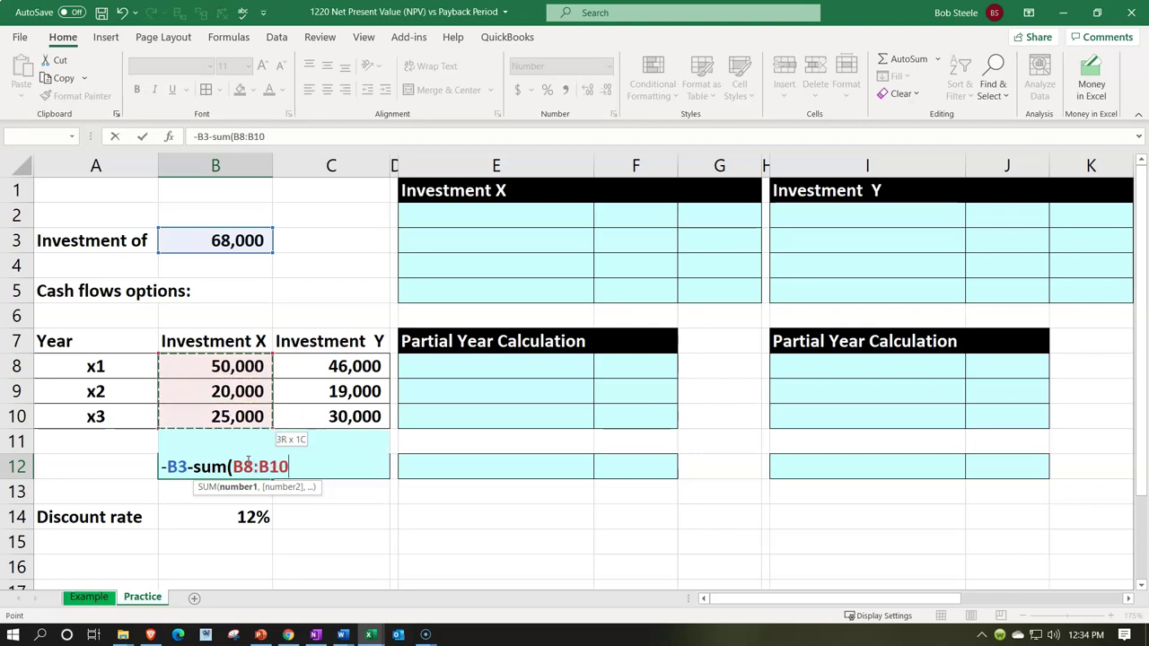
text())
key(Return)
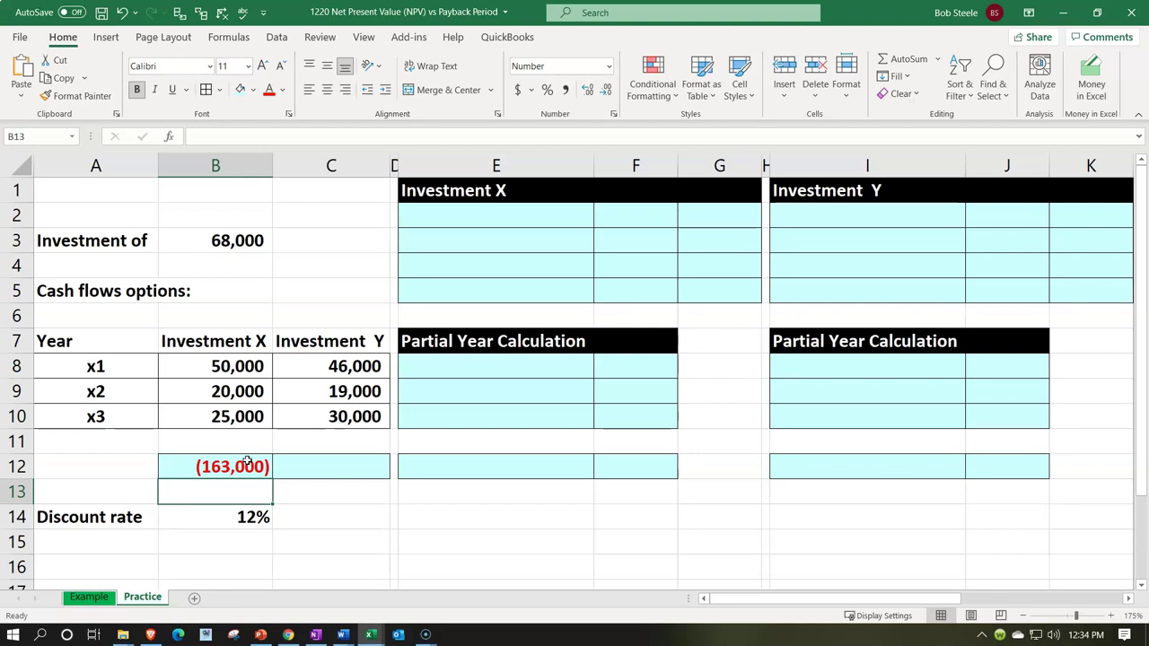
Step: Replace the formula in B12 with =B3-SUM(B8:B10) to net Investment X's cash flows against the initial investment
click(247, 462)
text(=)
key(Up)
key(Up)
key(Up)
key(Up)
key(Up)
key(Up)
key(Up)
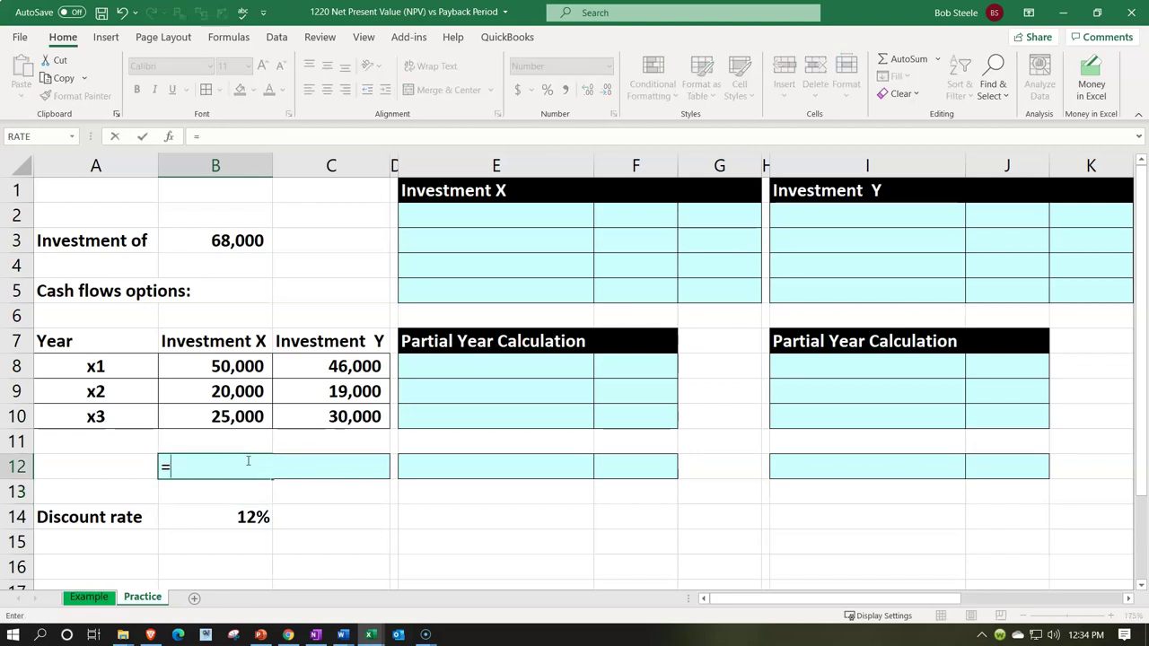
key(Up)
key(Up)
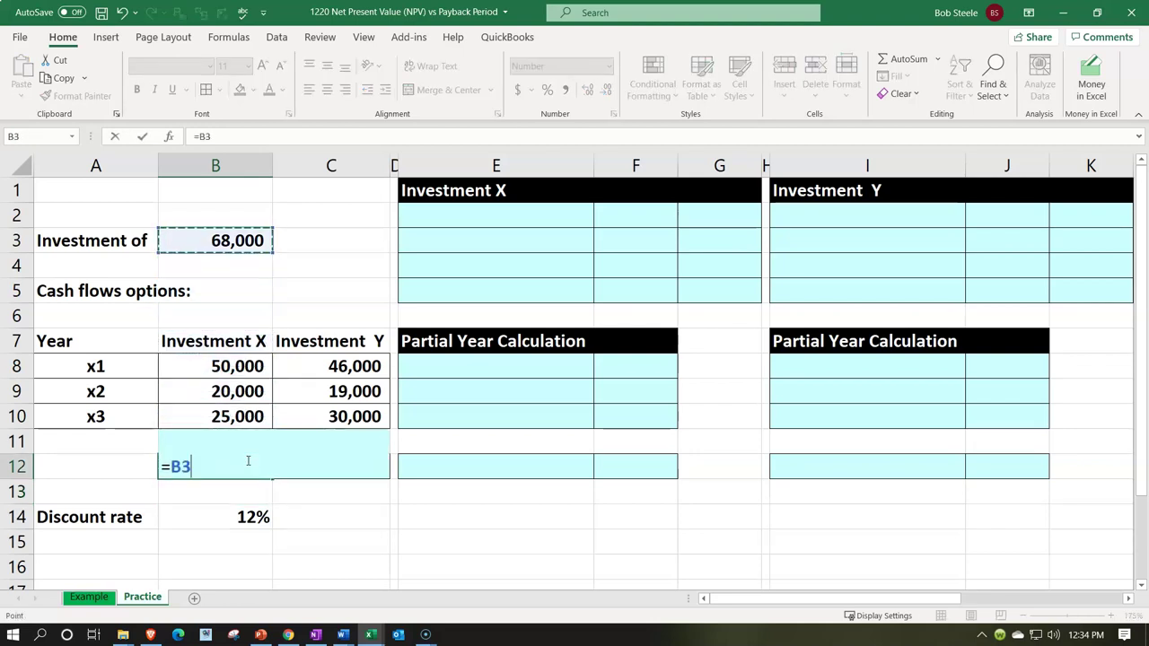
text(-sum()
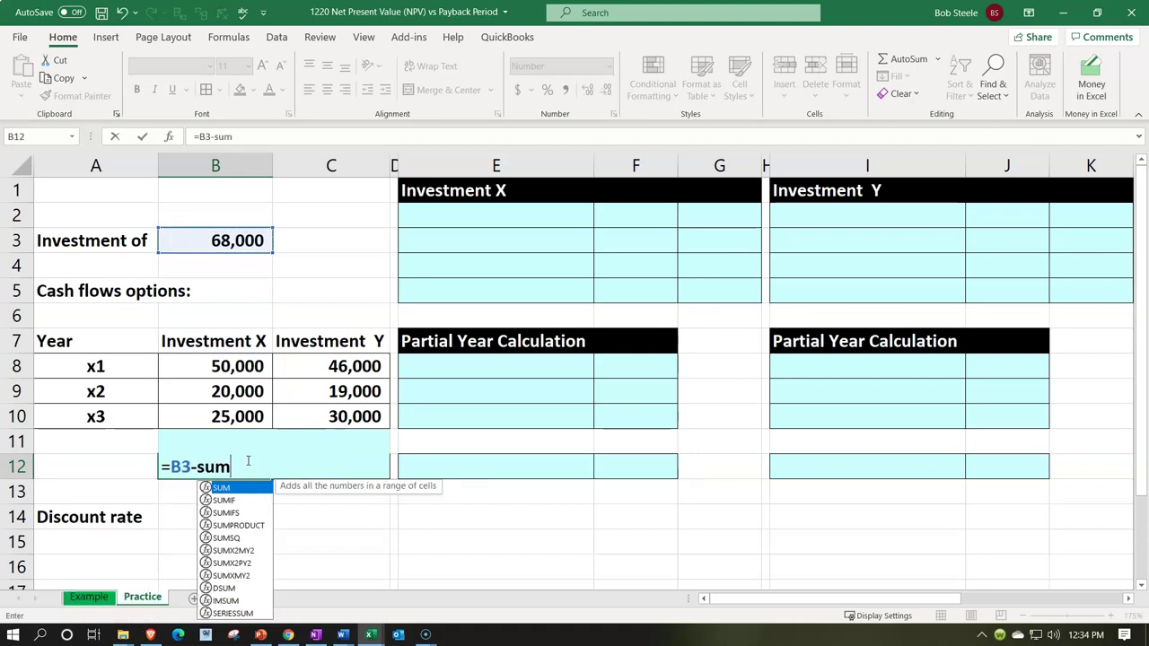
key(Up)
key(Up)
key(shift+Up)
key(shift+Up)
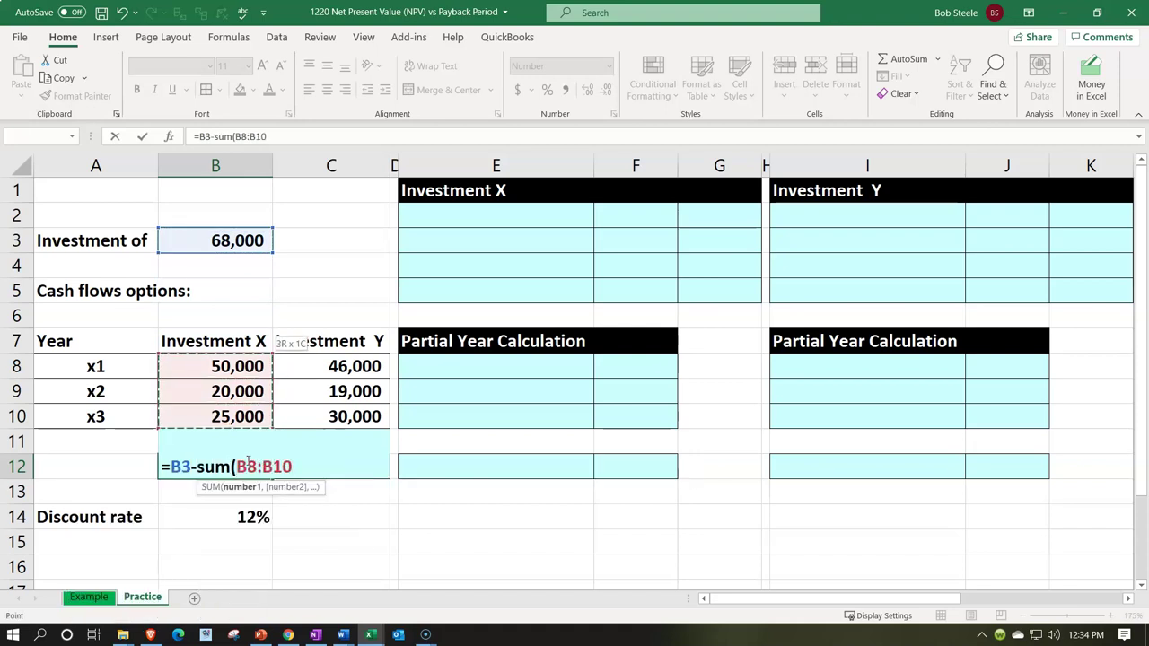
key(Return)
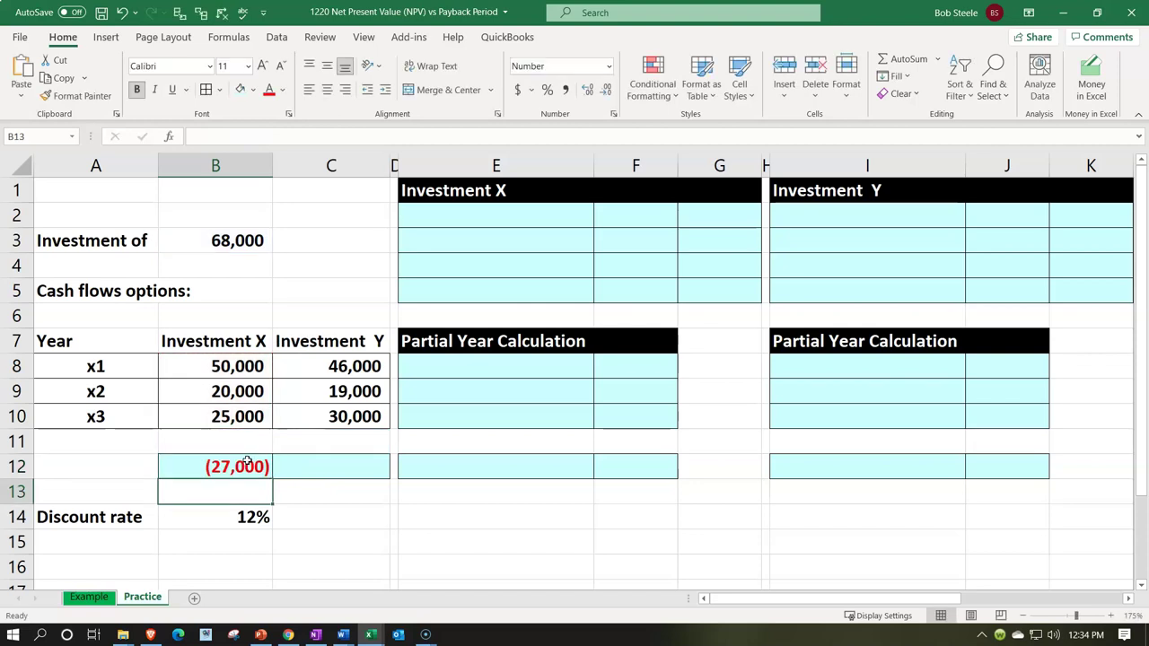
Step: Enter =B3-SUM(C8:C10) in C12 to net Investment Y's cash flows against the initial investment
key(Right)
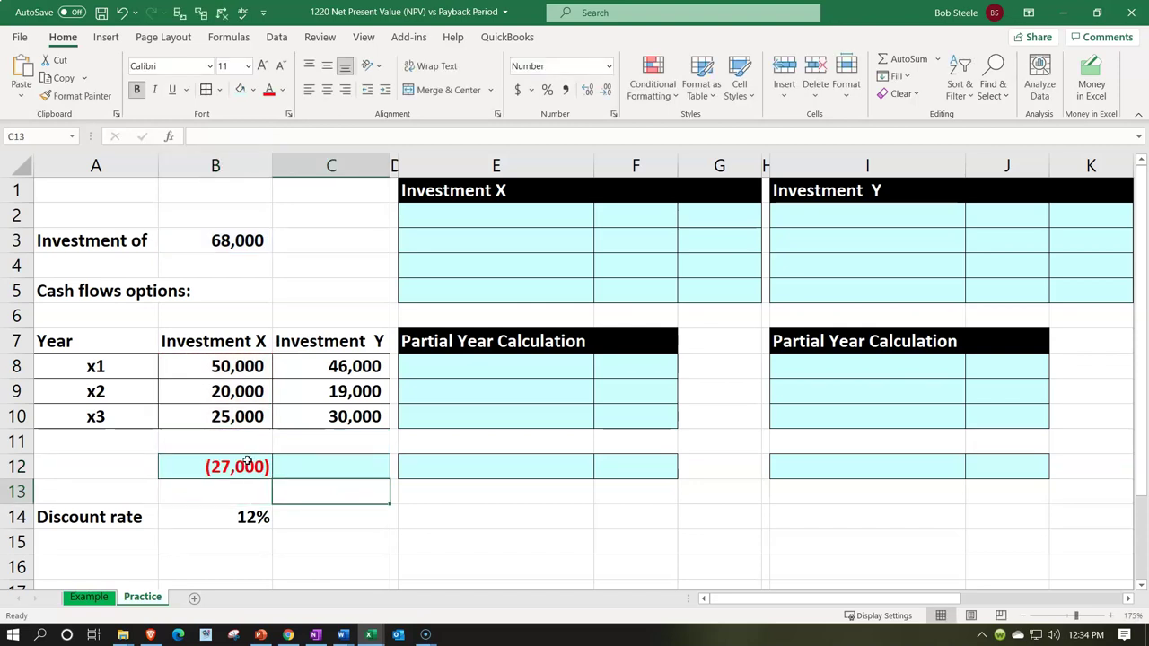
key(Up)
text(=)
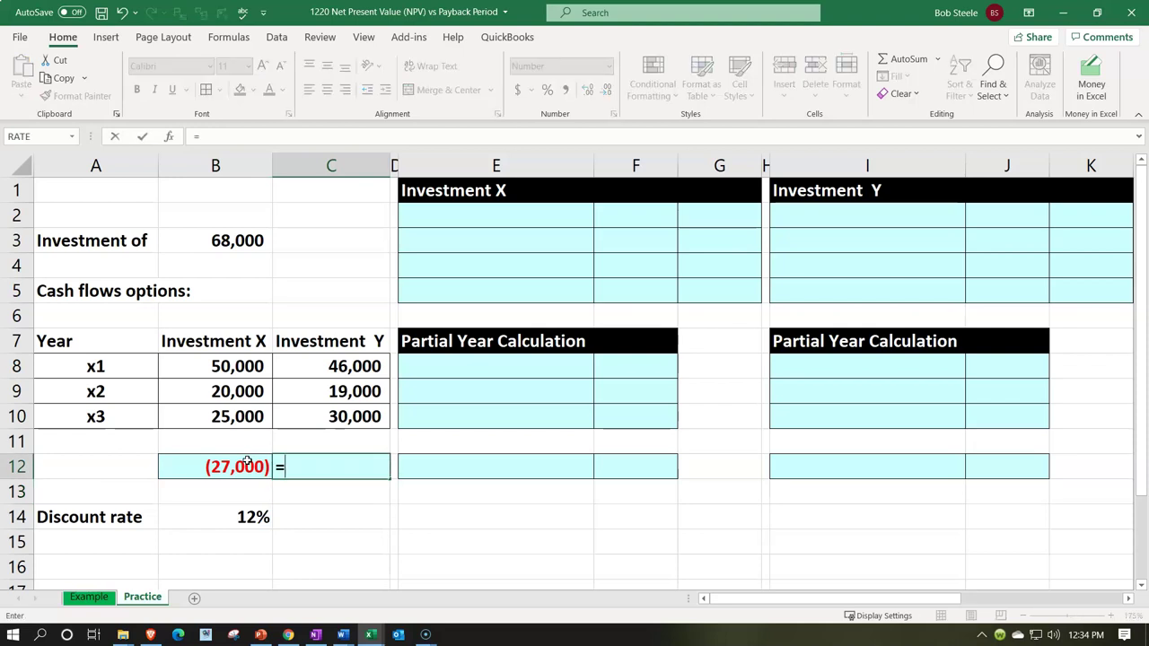
key(Up)
key(Up)
key(Up)
key(Up)
key(Up)
key(Up)
key(Up)
key(Up)
key(Up)
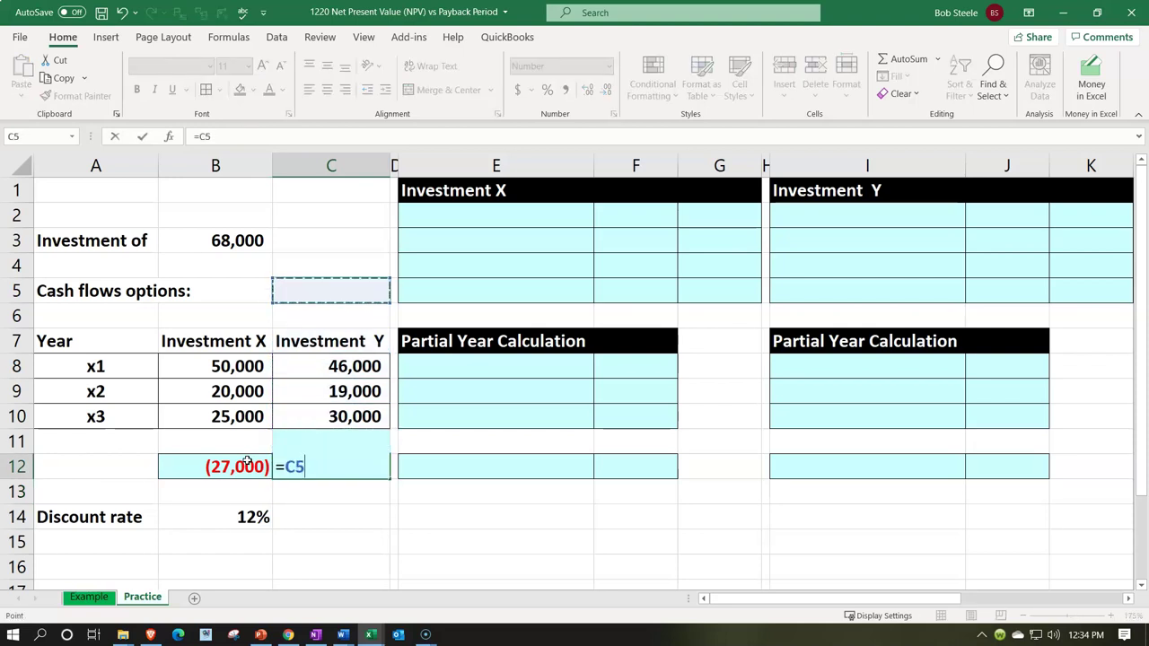
key(Left)
text(-sum()
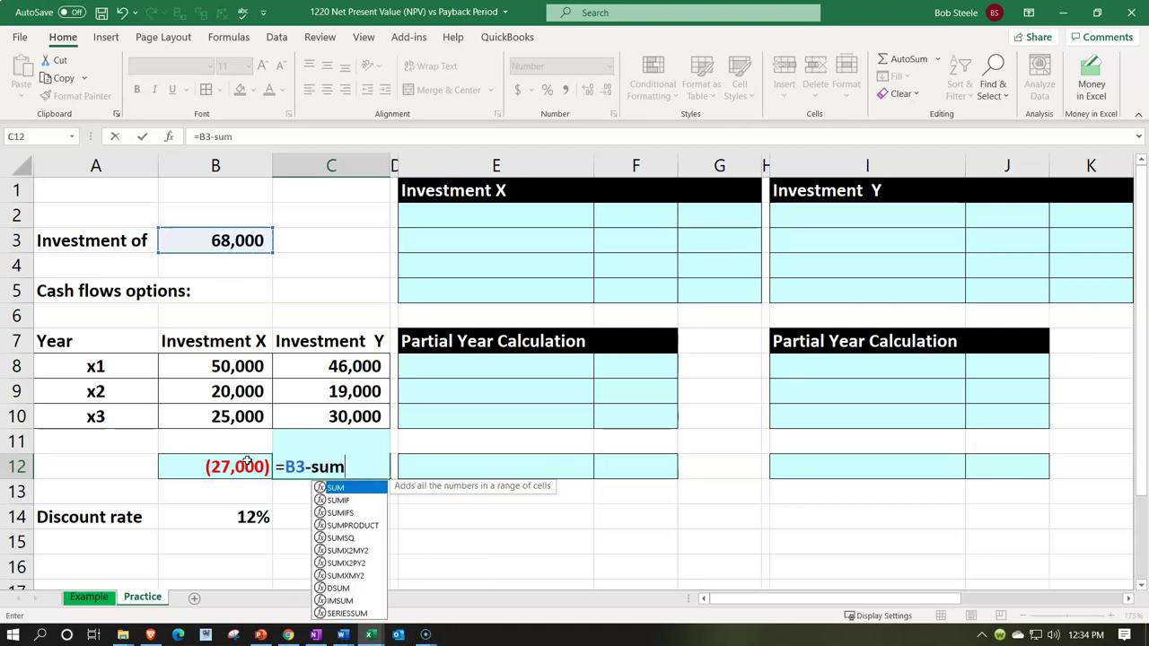
key(Up)
key(Up)
key(Up)
key(Up)
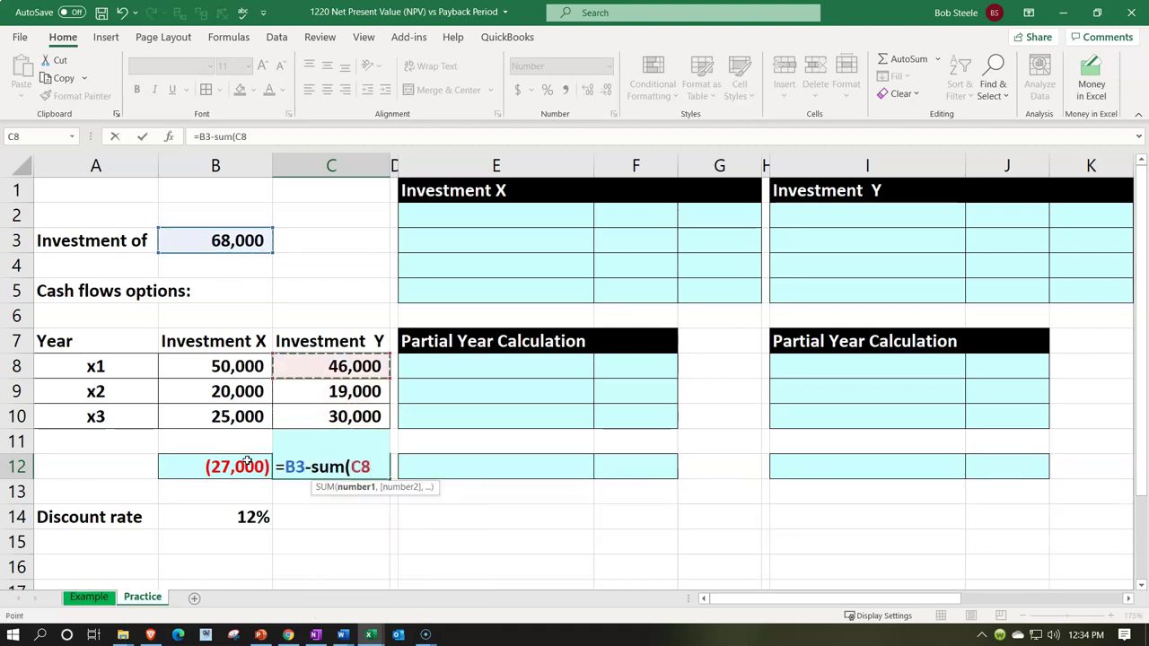
key(shift+Down)
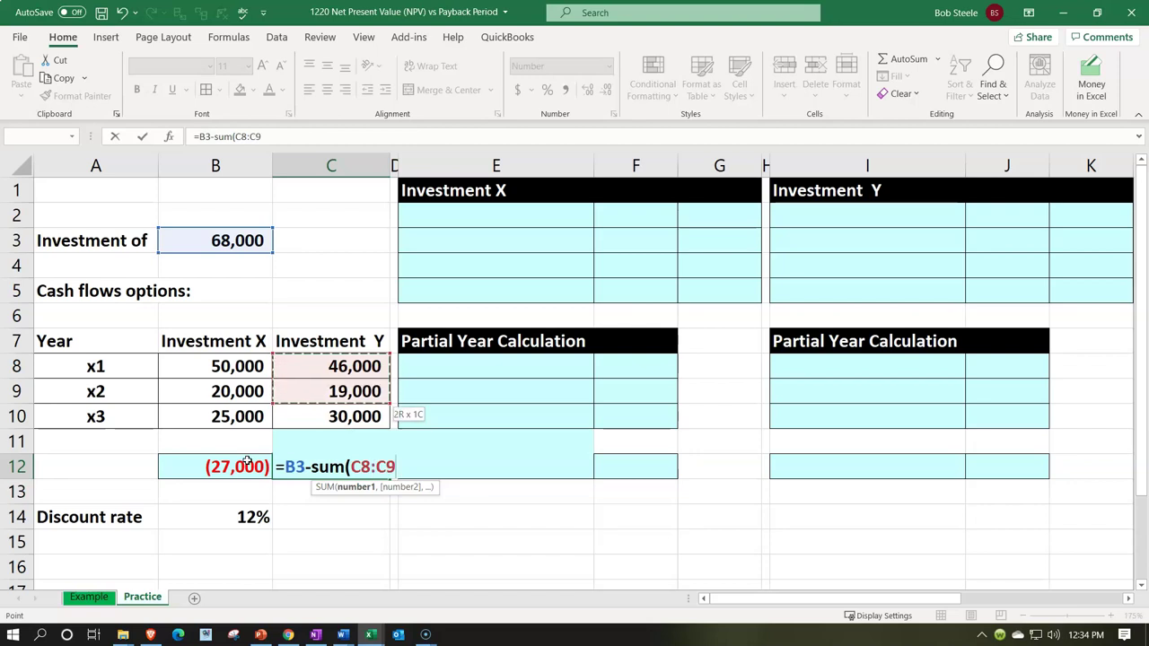
key(shift+Down)
text())
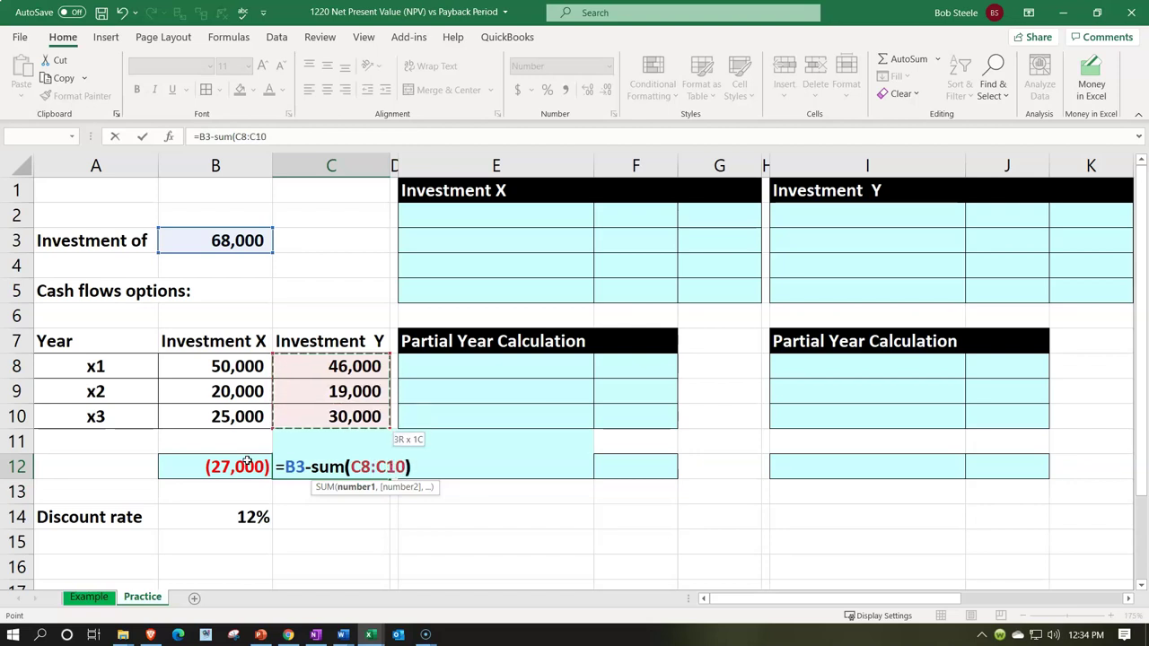
key(Return)
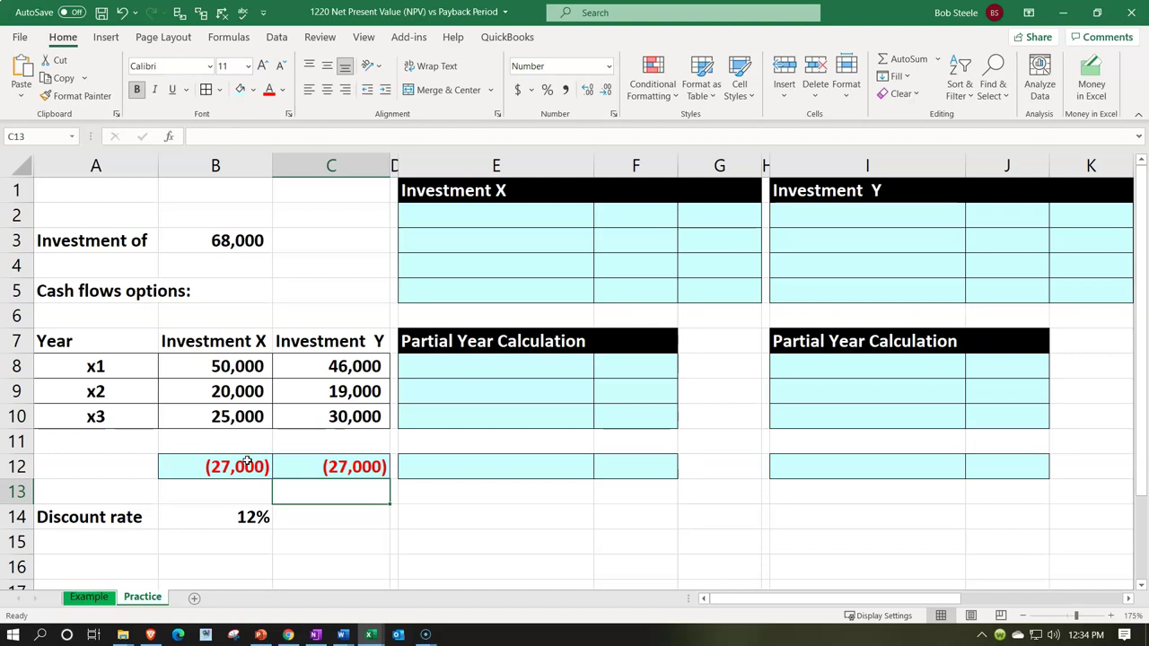
Step: Label cell E2 in the Investment X table "Investment"
key(Right)
key(Right)
key(Up)
key(Up)
key(Up)
key(Up)
key(Up)
key(Up)
key(Up)
key(Up)
key(Up)
key(Up)
key(Up)
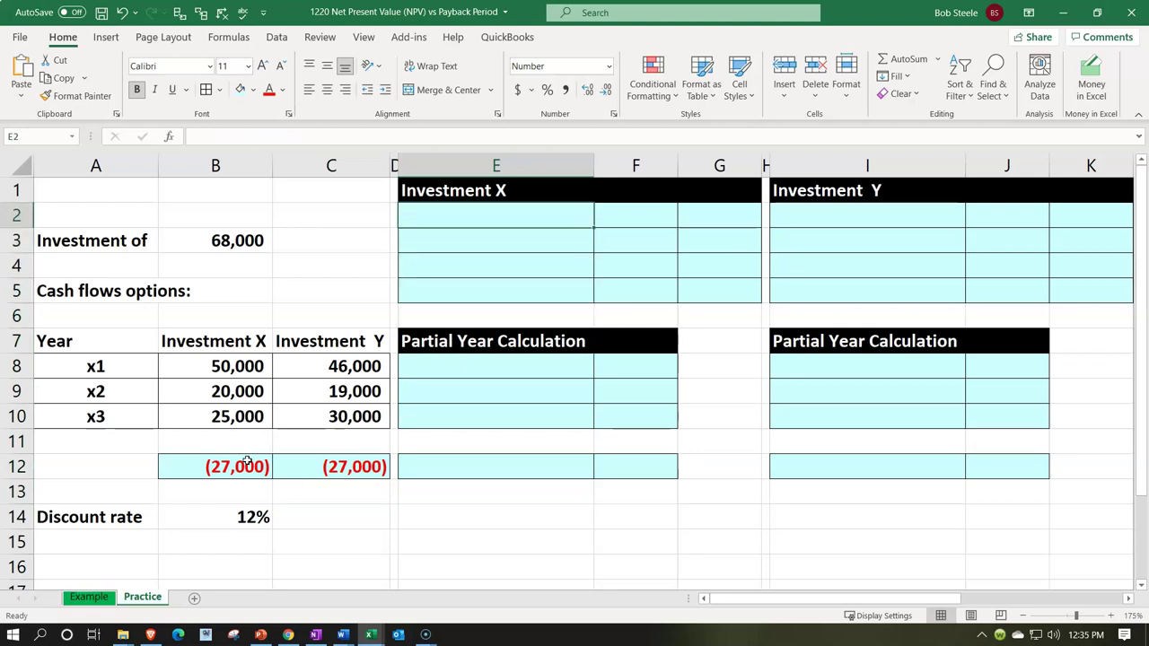
text(Investment X)
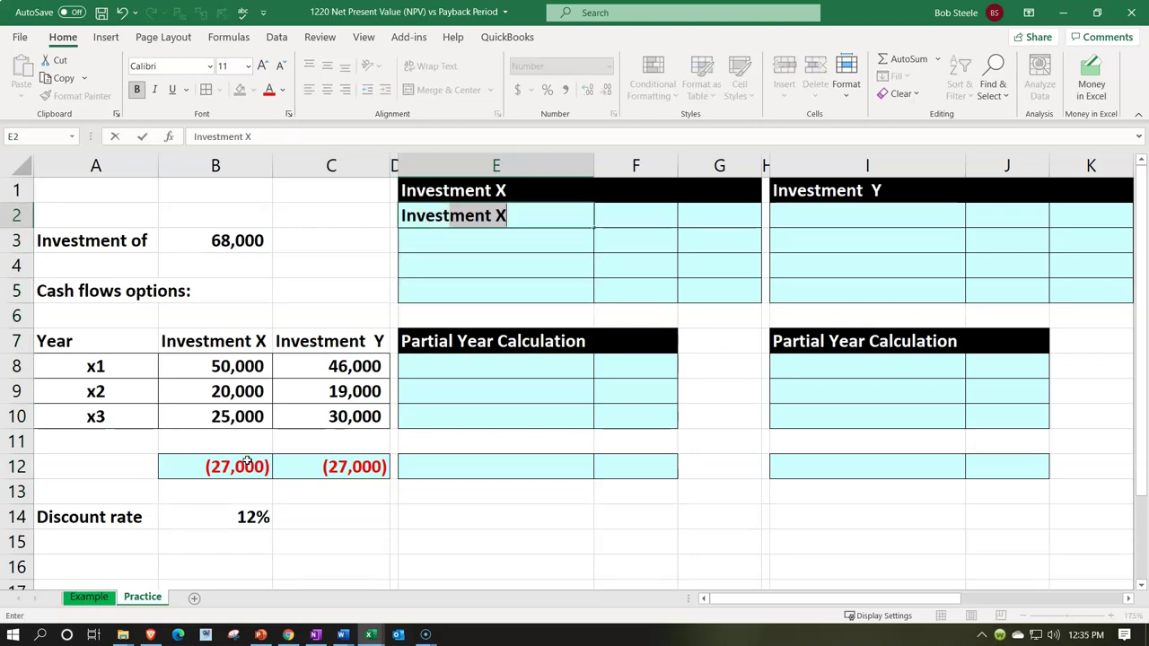
key(Right)
key(Right)
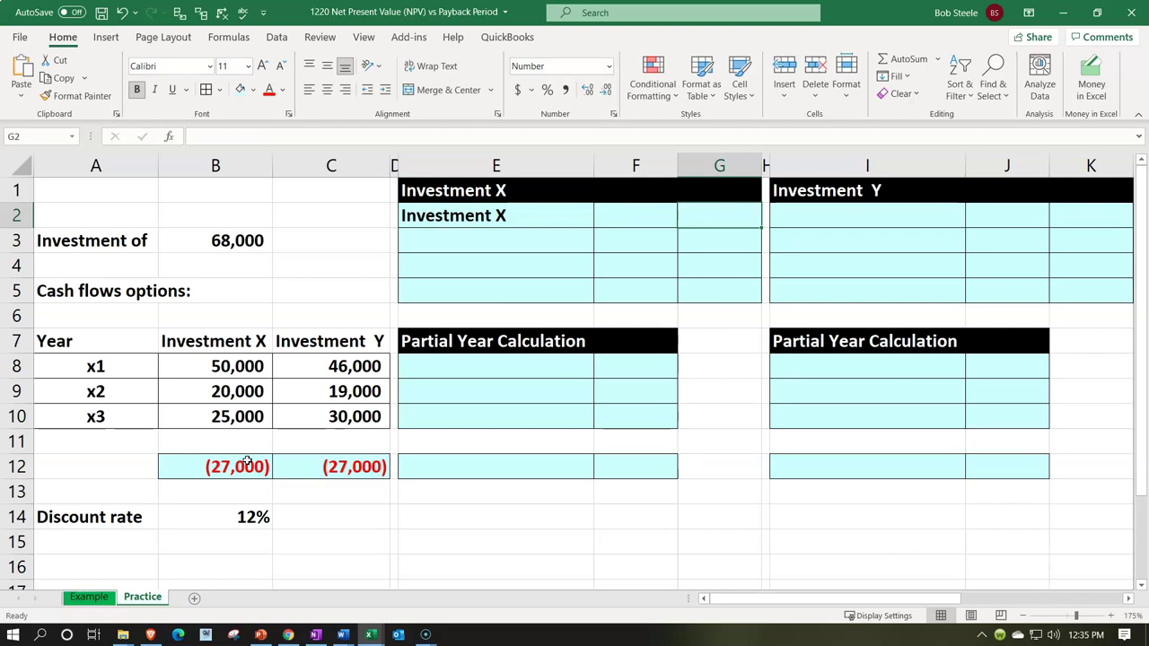
click(533, 208)
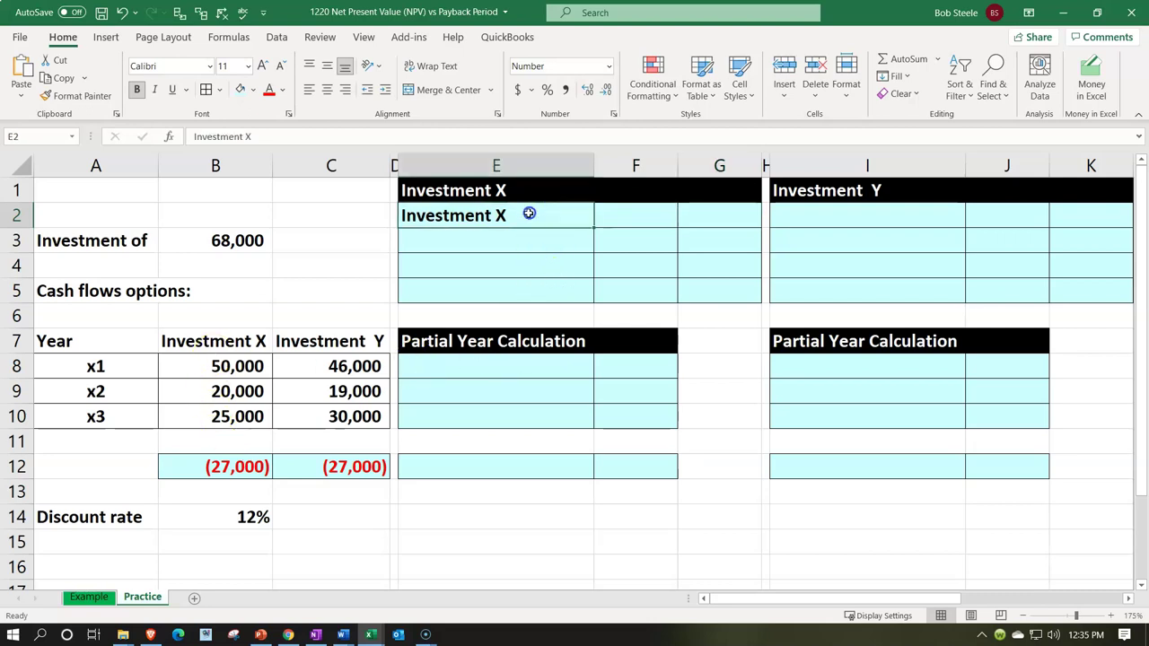
double_click(529, 214)
key(BackSpace)
key(BackSpace)
key(Tab)
Step: Link G2 in the Investment X table to the initial investment amount with =B3
key(Tab)
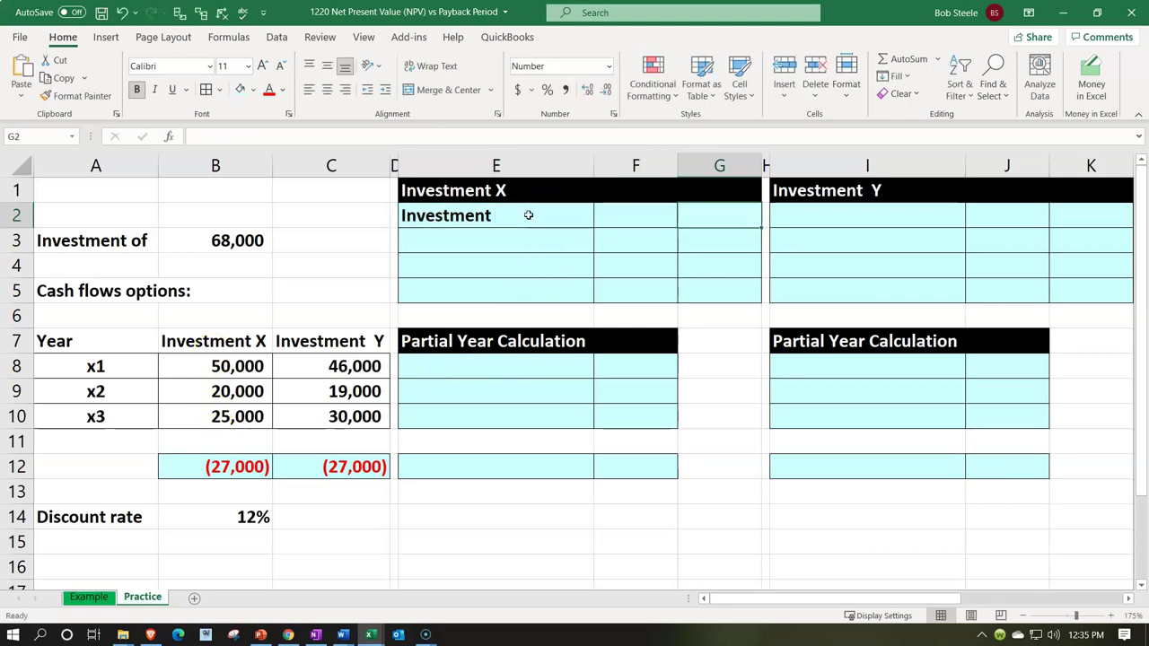
text(=)
key(Left)
key(Left)
key(Left)
key(Left)
key(Left)
key(Down)
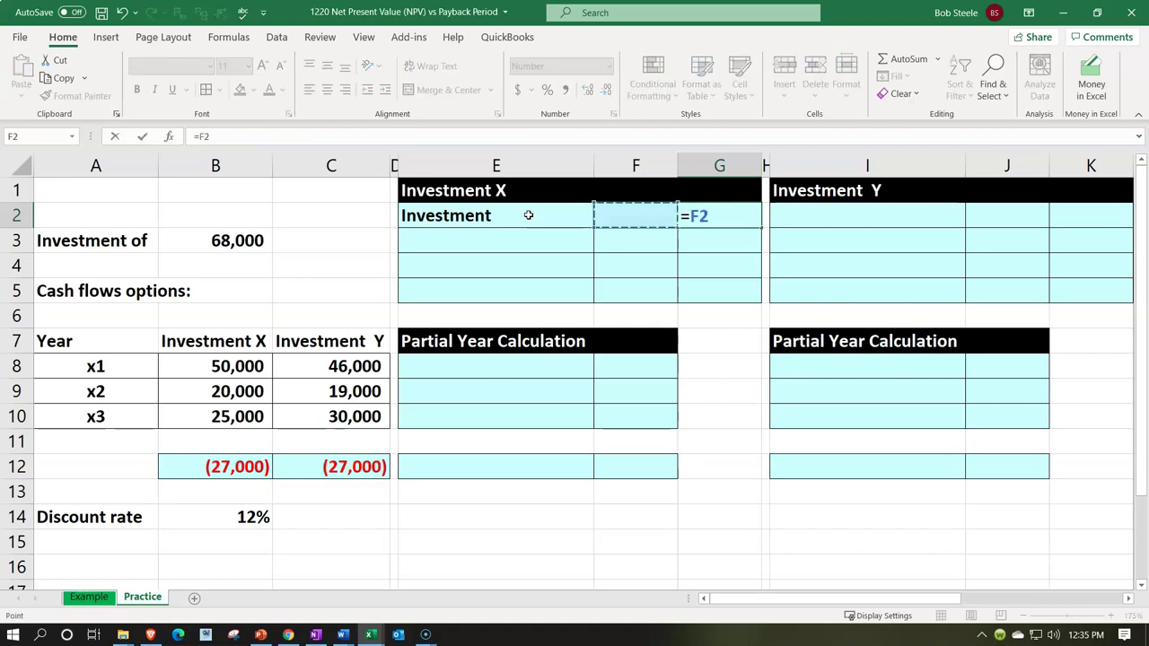
key(Return)
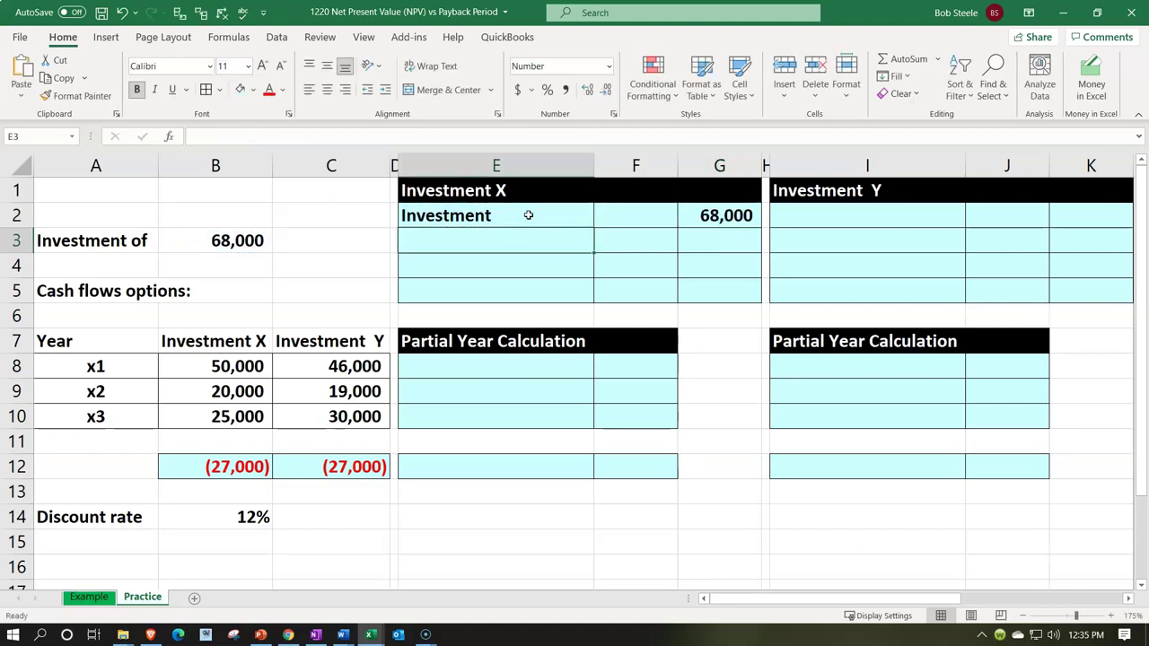
Step: Enter the year numbers 1, 2 and 3 in E3:E5 and center them
text(1)
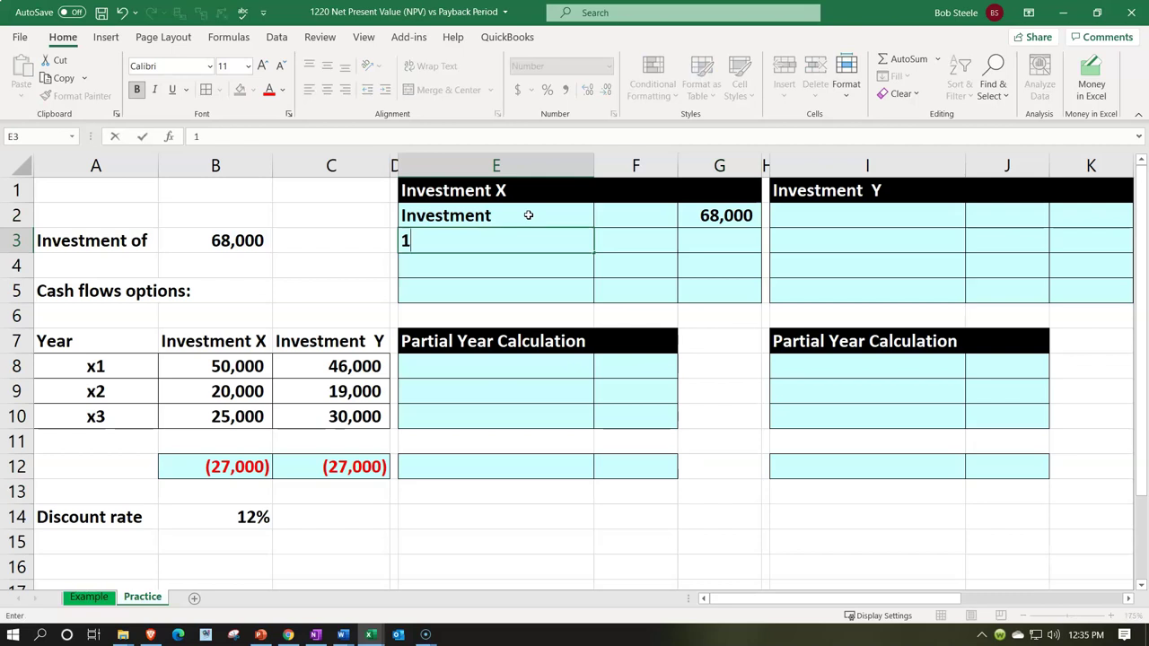
key(Return)
text(2)
key(Return)
text(3)
key(Return)
key(Up)
key(shift+Up)
key(shift+Up)
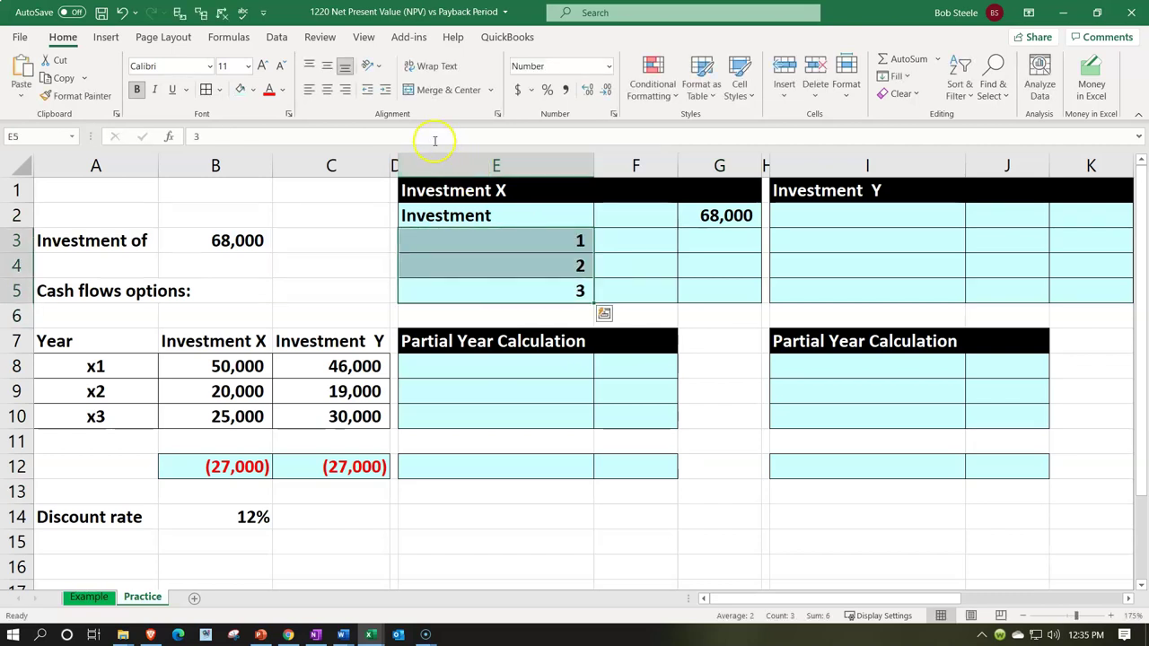
click(327, 89)
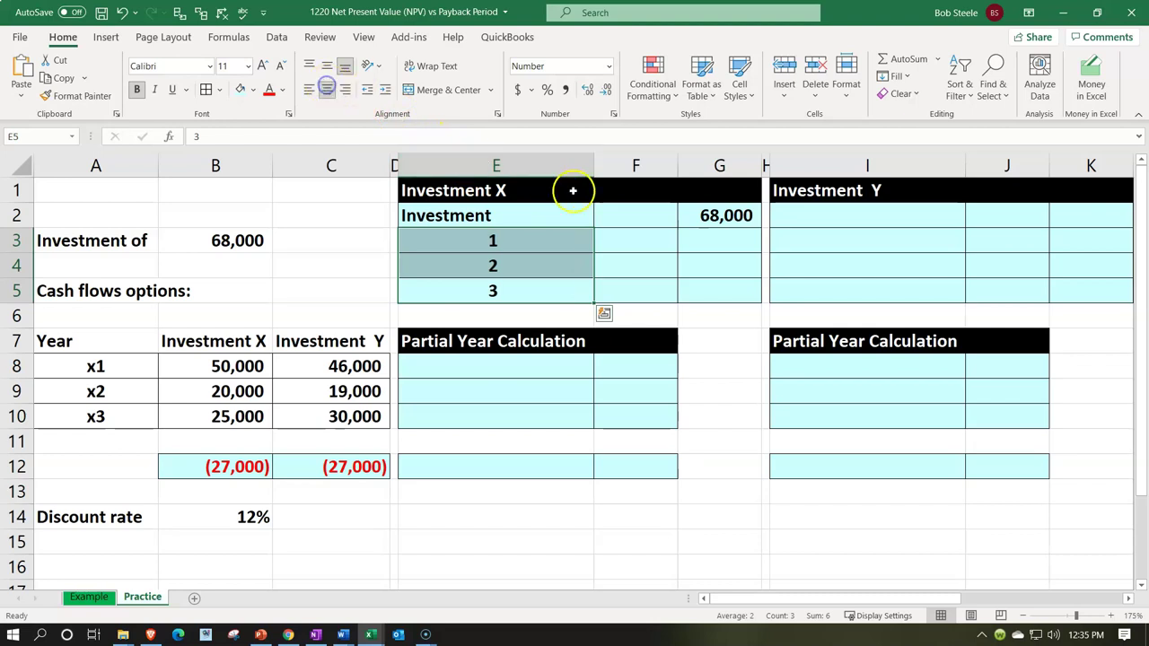
Step: Link F3 in the Investment X table to the first-year cash flow with =B8
click(631, 235)
text(=)
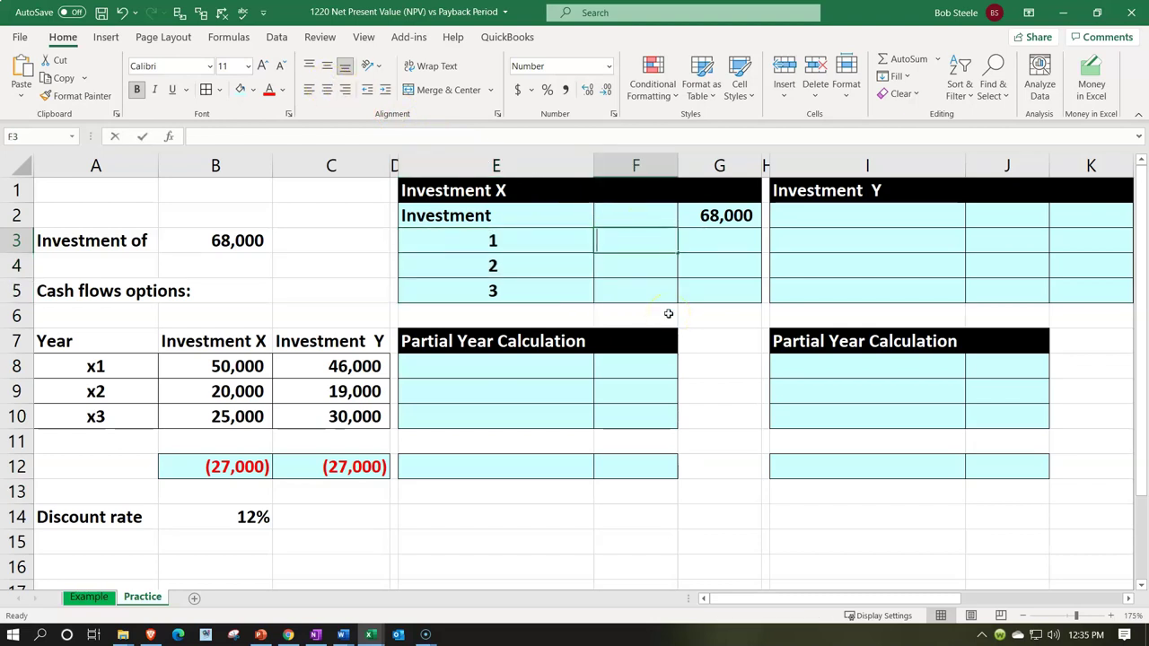
key(Down)
key(Down)
key(Down)
key(Left)
key(Left)
key(Left)
key(Left)
key(Down)
key(Down)
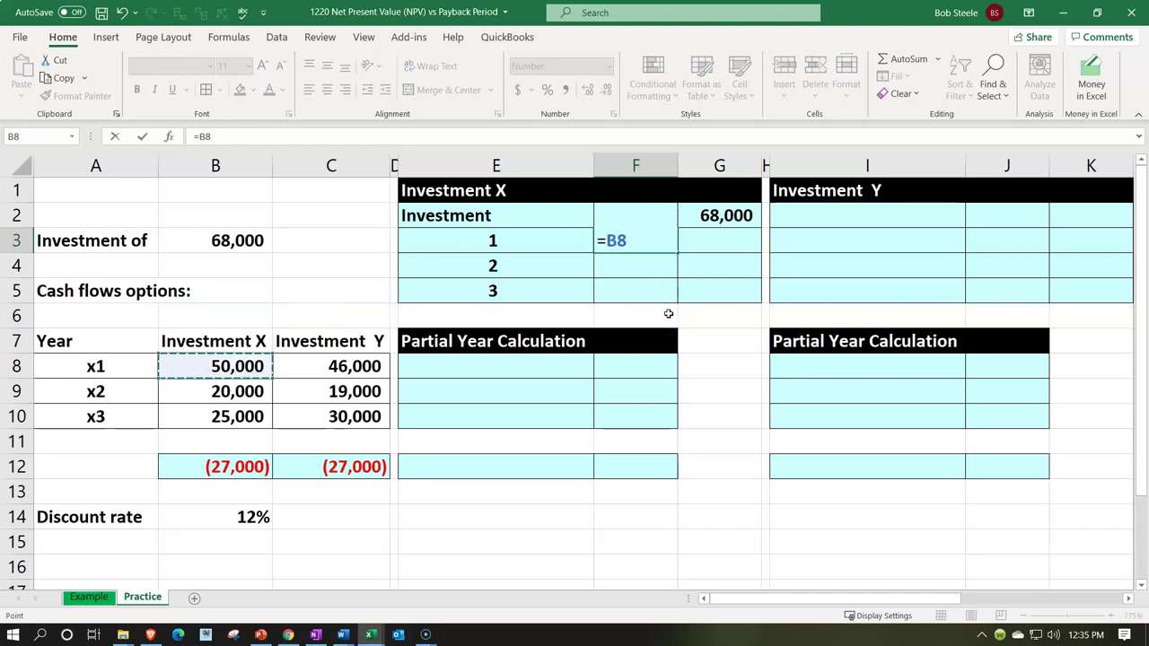
key(Return)
click(667, 243)
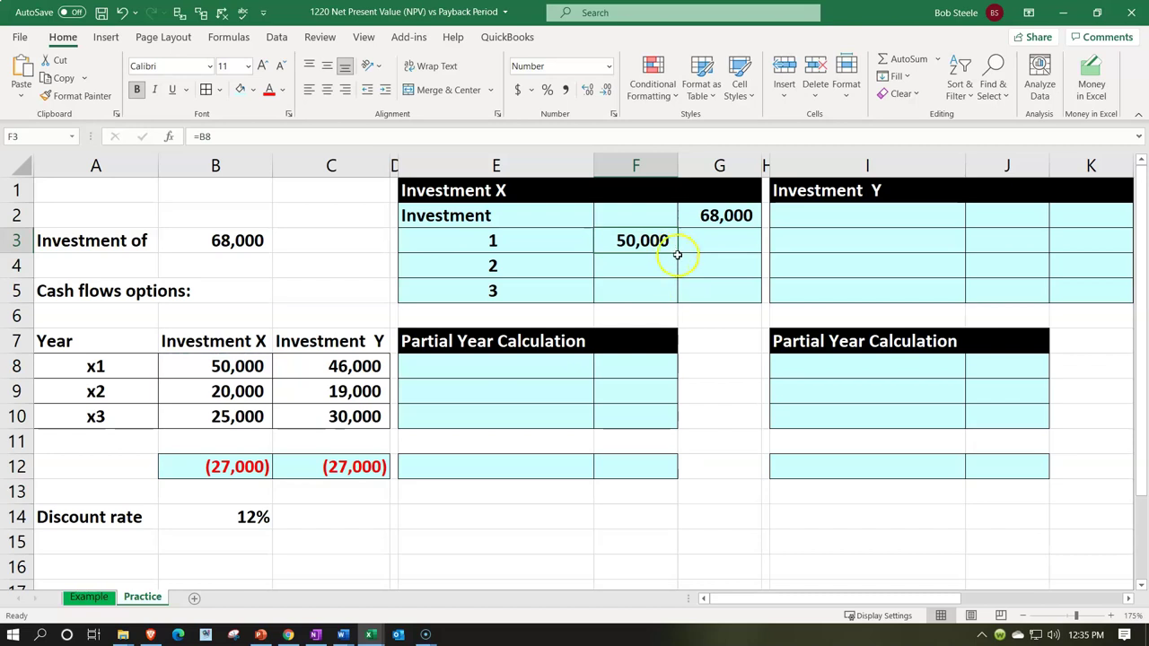
Step: Fill the F3 cash flow link down through F5 for Investment X and compare it with the source range B8:B10
drag(678, 251, 678, 298)
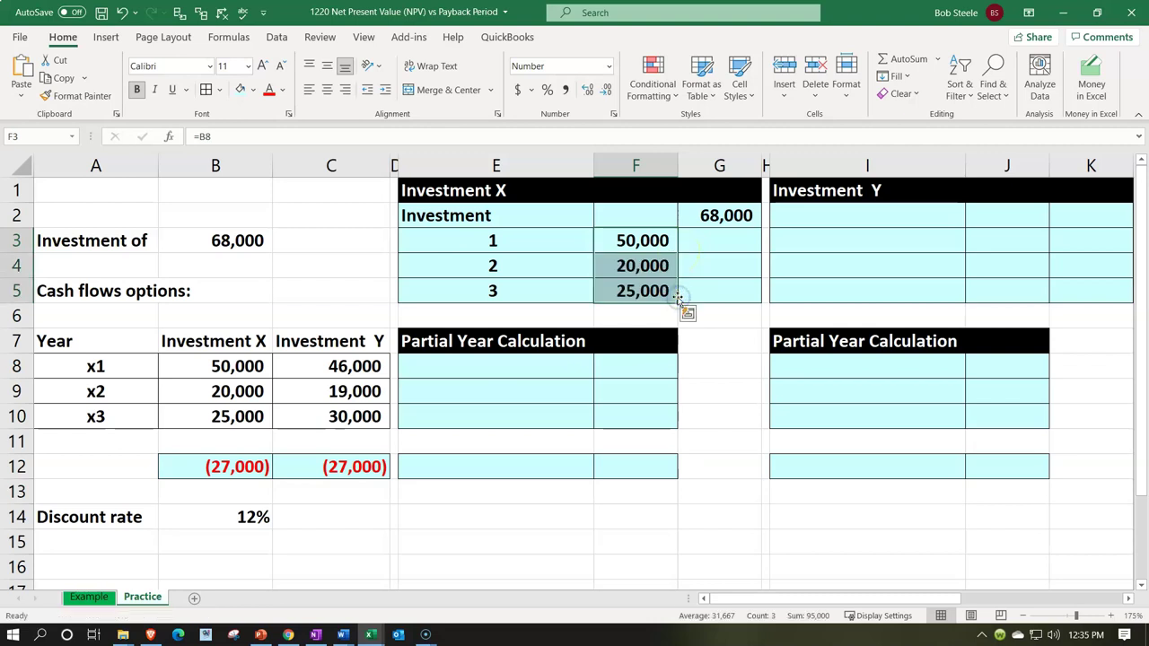
drag(636, 238, 638, 291)
drag(232, 368, 229, 416)
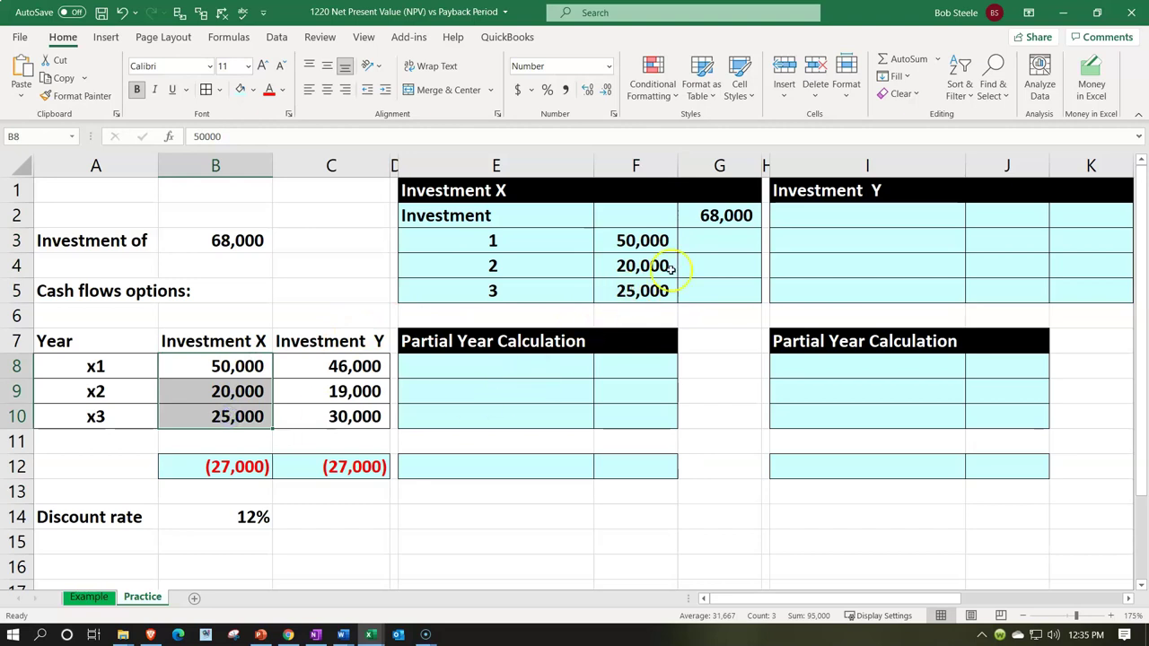
Step: Calculate the remaining Investment X balance after year 1 in G3 with =G2-F3
click(715, 244)
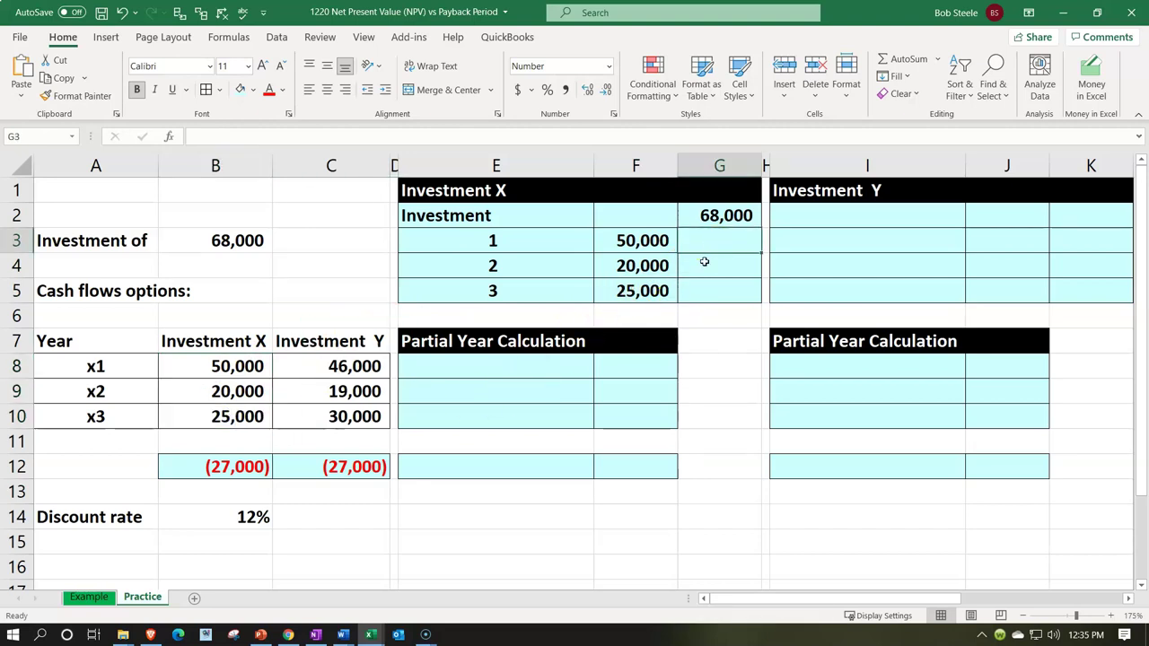
text(=)
key(Up)
text(-)
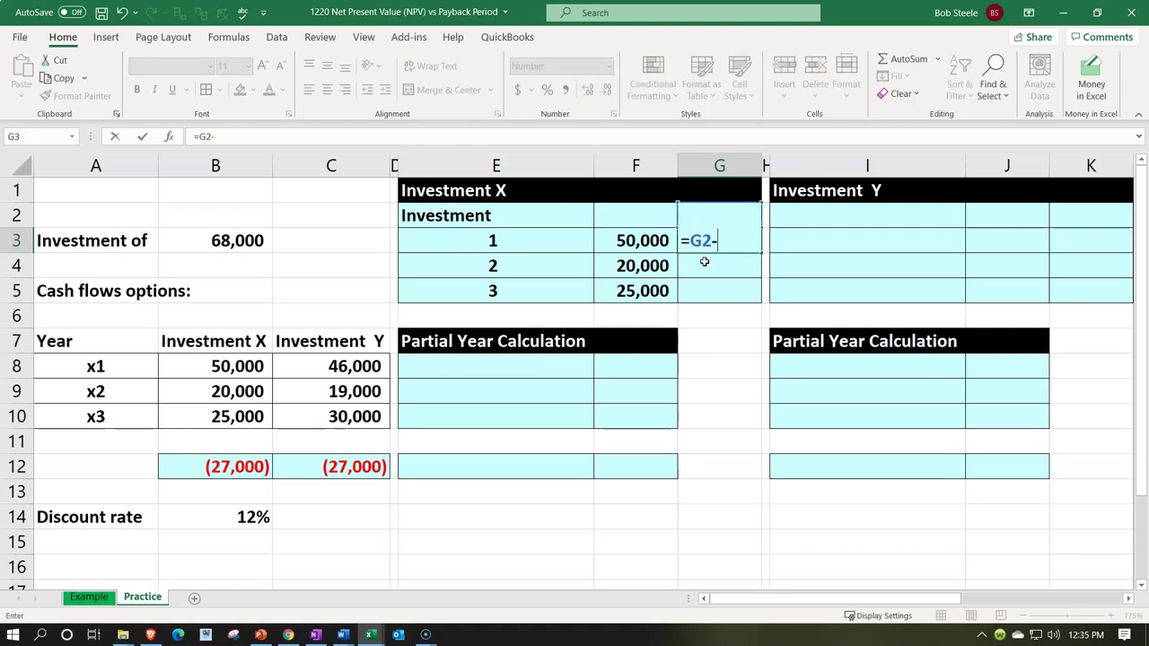
key(Left)
key(Return)
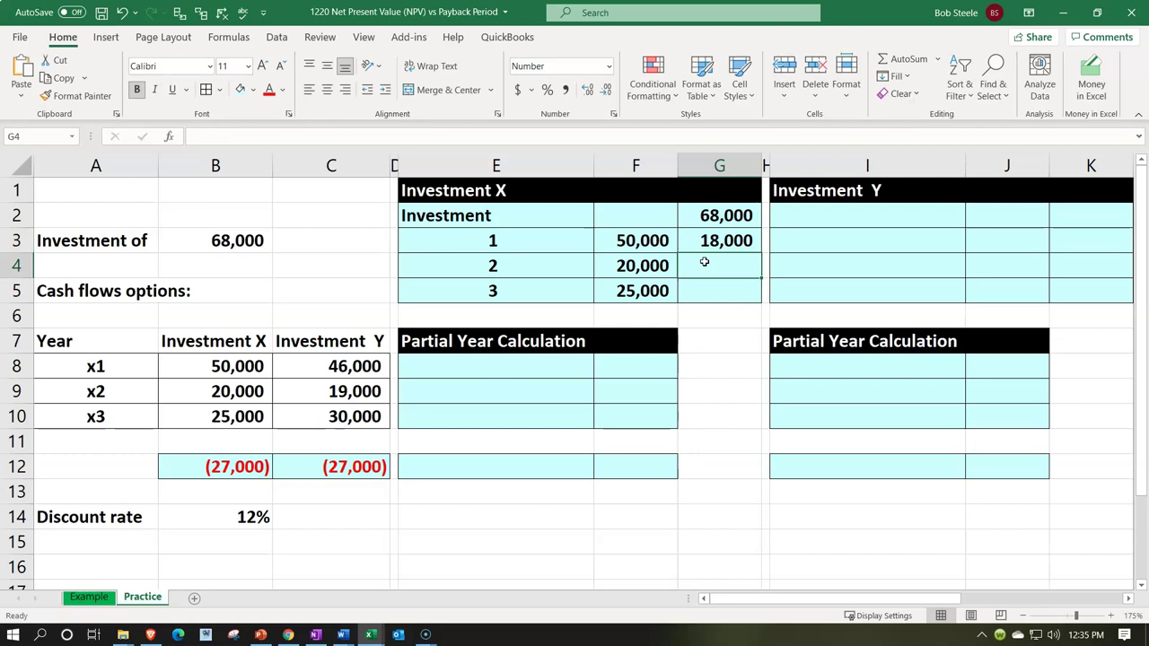
Step: Calculate the remaining Investment X balance after year 2 in G4 with =G3-F4
text(=)
key(Up)
text(-)
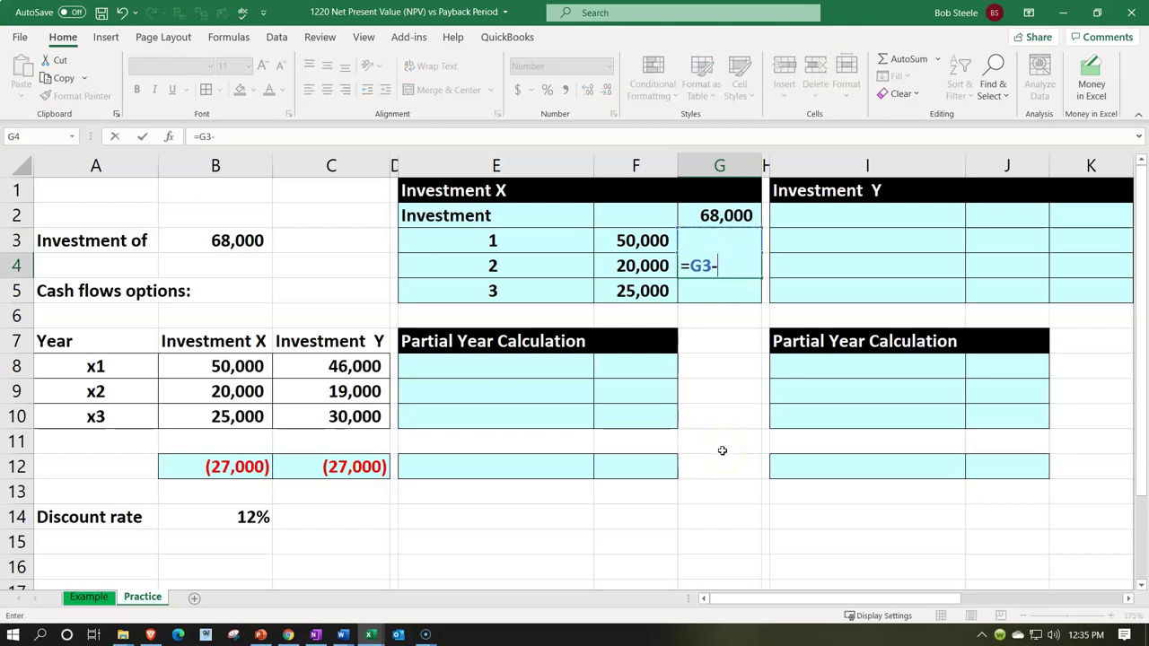
key(Left)
key(Return)
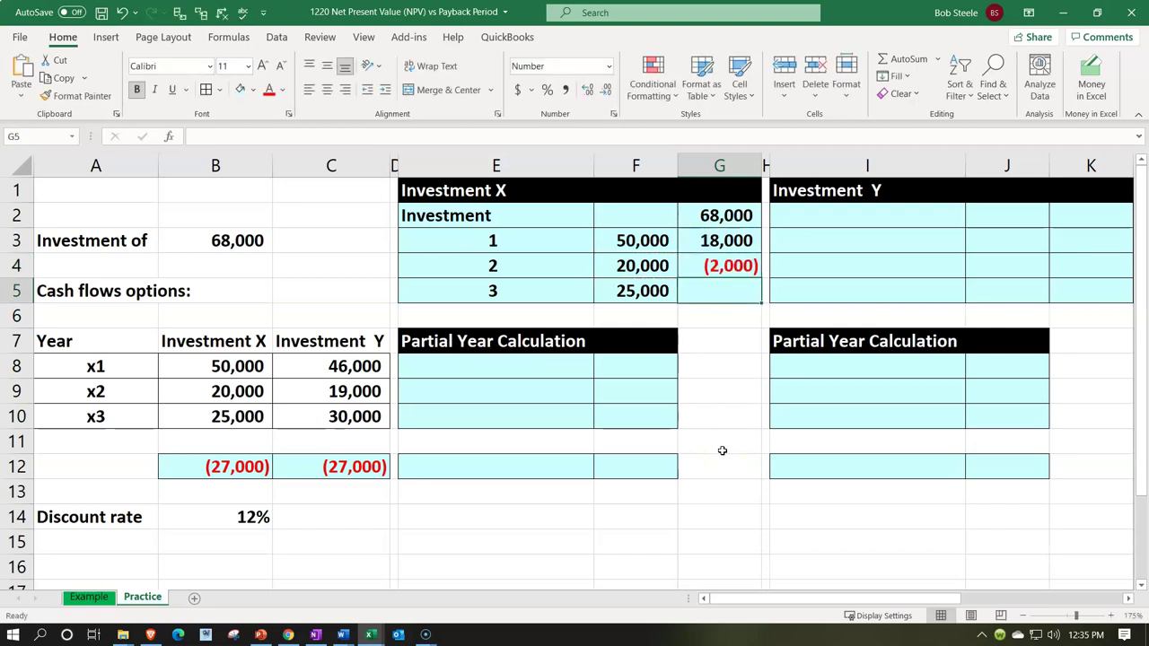
Step: Calculate the year 3 balance in G5 with =G4-F5 and check it against the Investment X net cash flow in B12
text(=)
key(Up)
text(-)
key(Left)
key(Return)
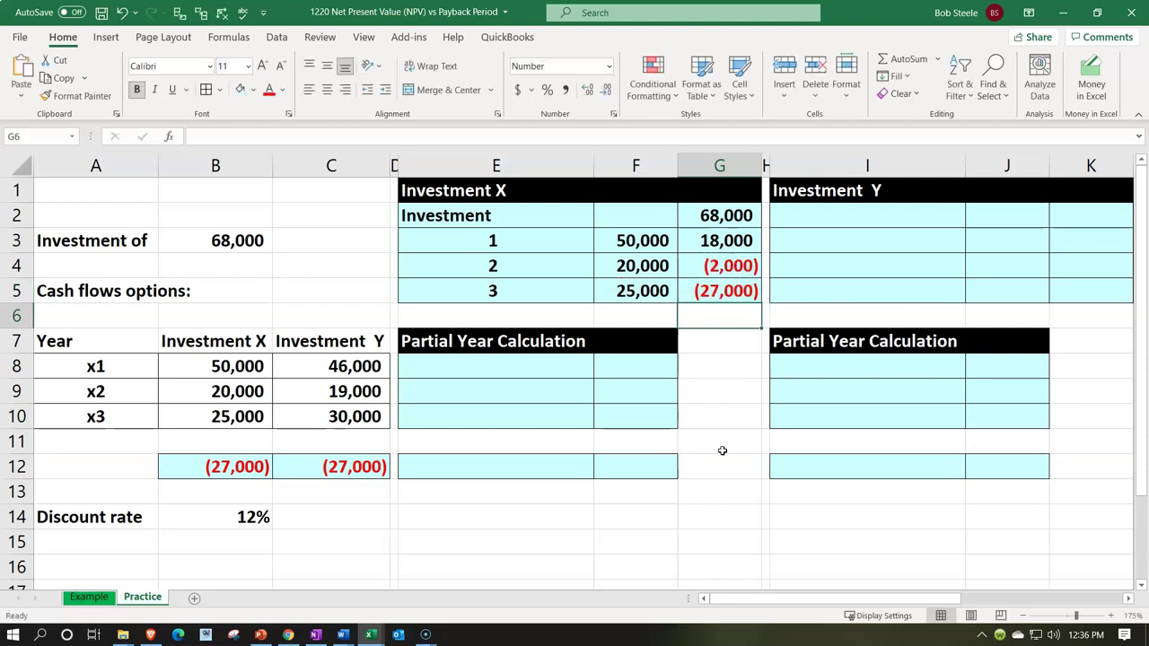
click(220, 469)
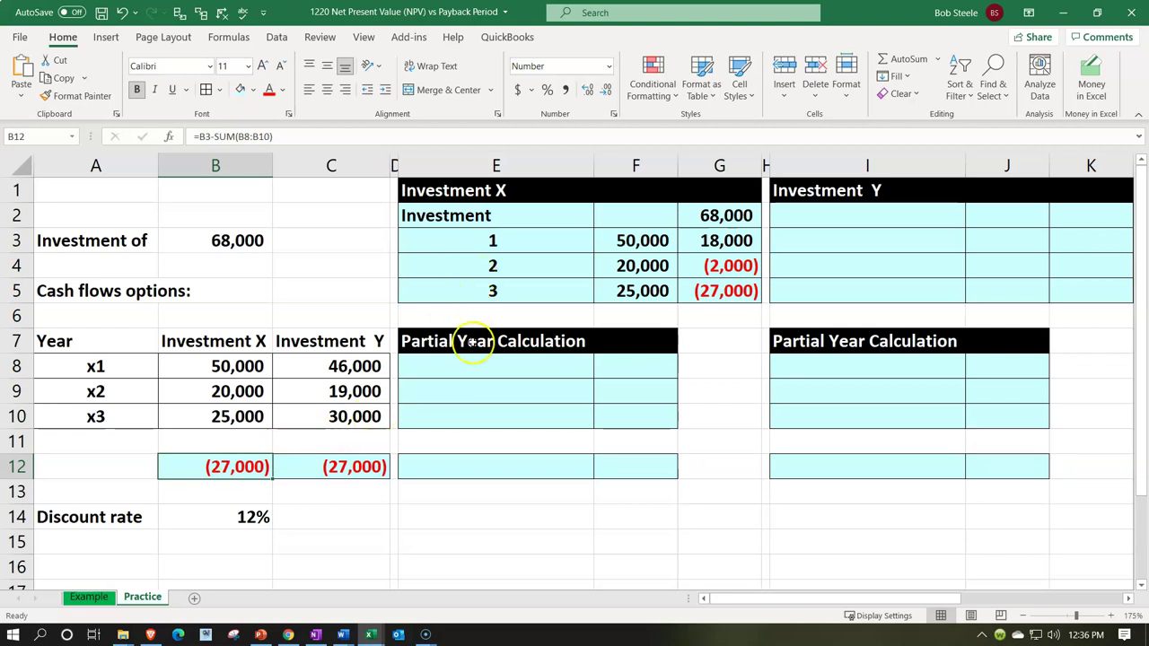
Step: Label cell E8 in Investment X's Partial Year Calculation "Amount still needed"
click(460, 374)
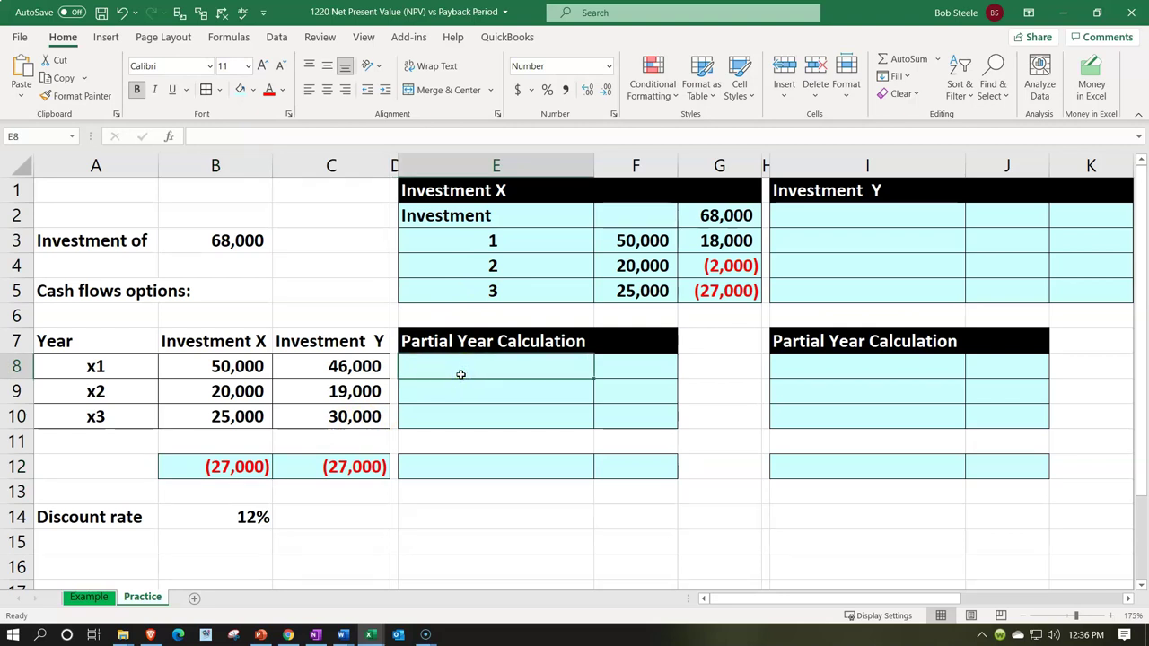
click(928, 508)
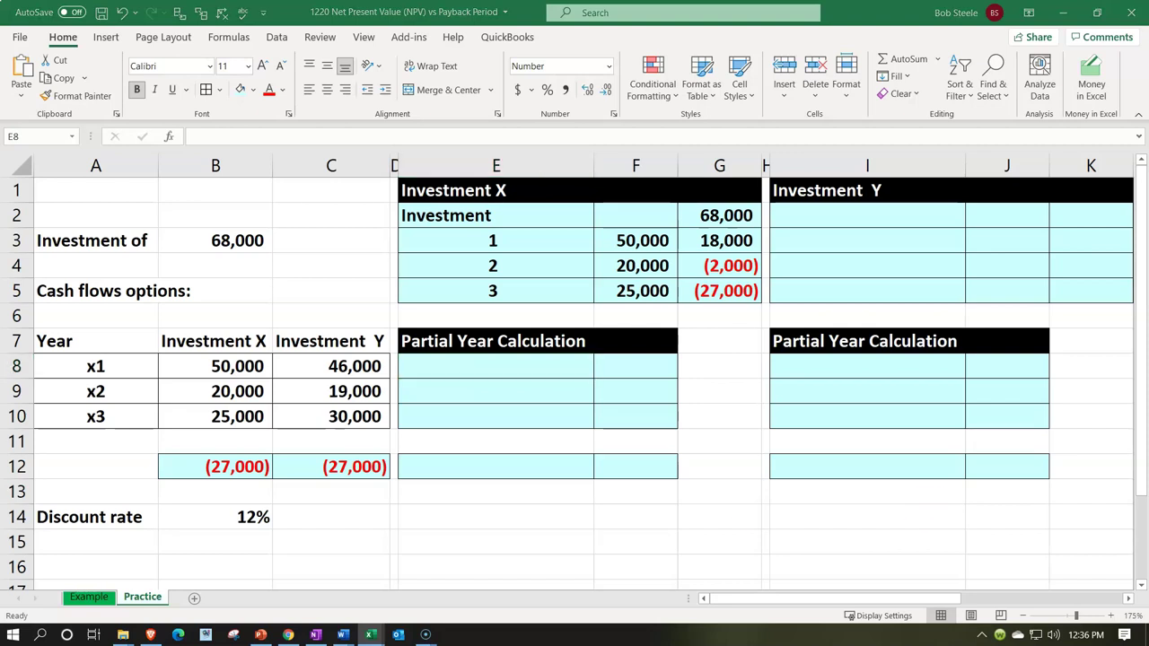
click(534, 359)
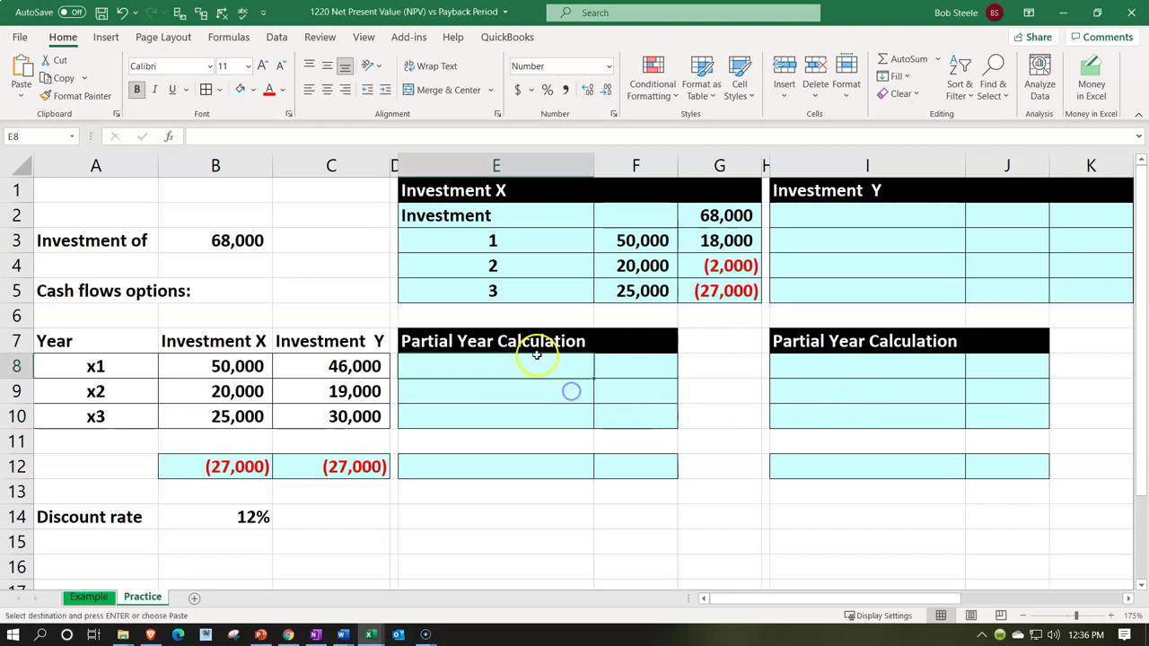
text(Amount still needed)
Step: Link F8, the amount still needed, to the balance remaining after year 1 with =G3
key(Right)
text(=)
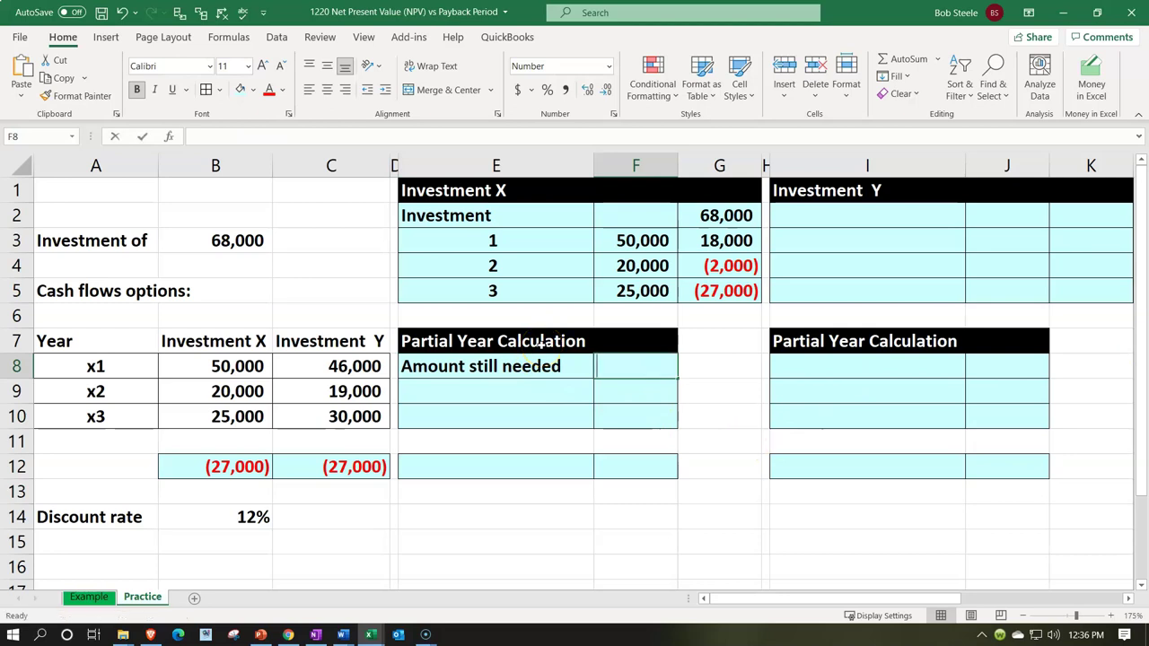
key(Up)
key(Up)
key(Up)
key(Up)
key(Up)
key(Up)
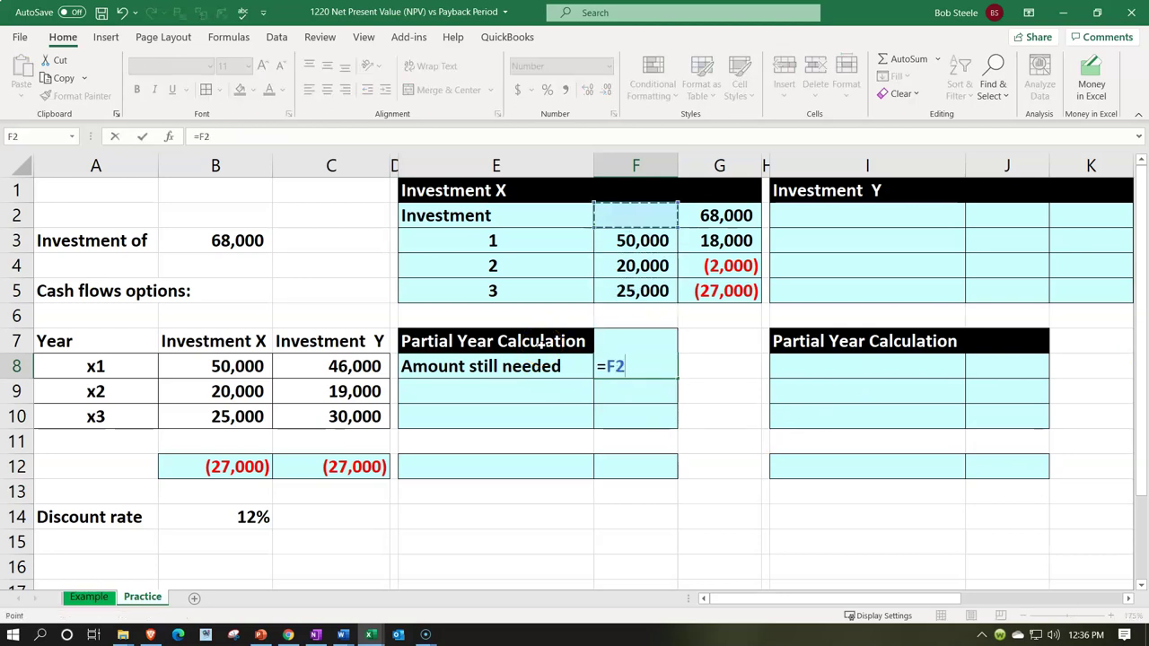
key(Down)
key(Right)
key(Return)
key(Left)
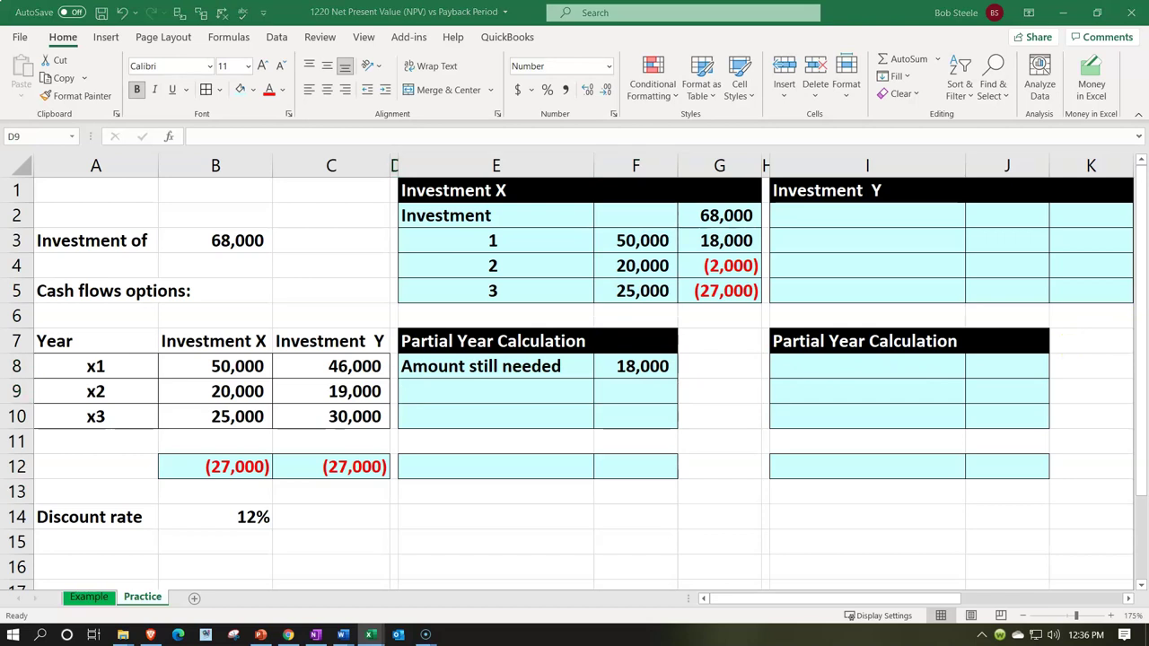
Step: Label cell E9 in Investment X's Partial Year Calculation "Next year cash flow"
click(530, 387)
text(Next year cash flow)
key(Right)
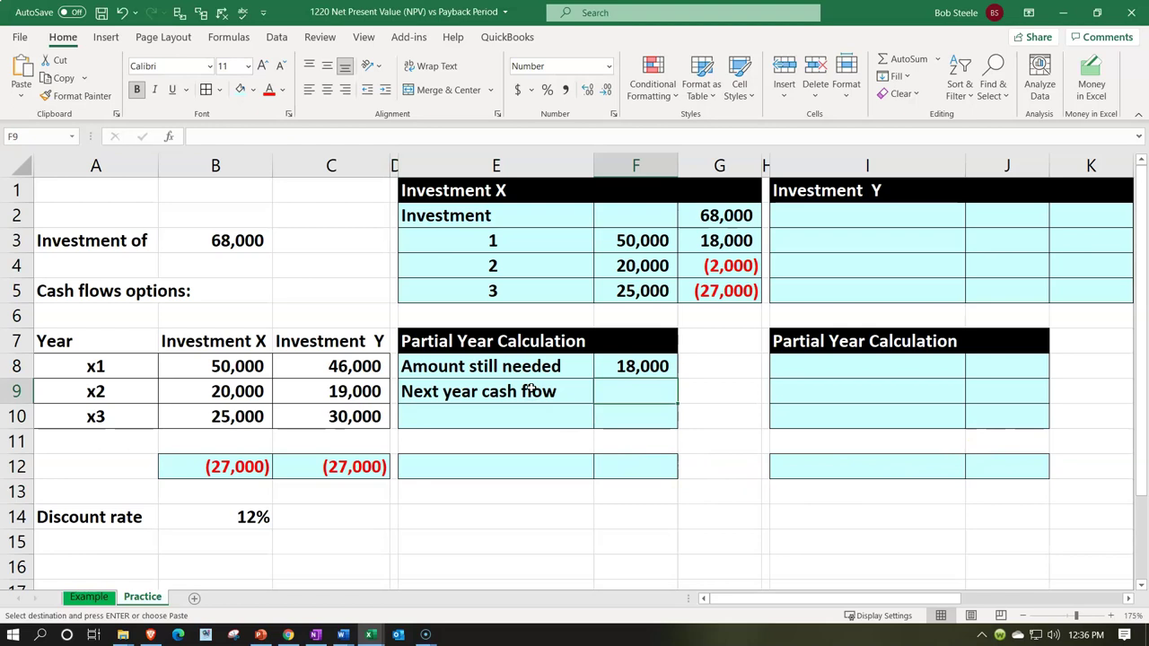
Step: Link F9 to the second-year cash flow with =F4 and underline the value
text(=)
key(Up)
key(Up)
key(Up)
key(Up)
key(Up)
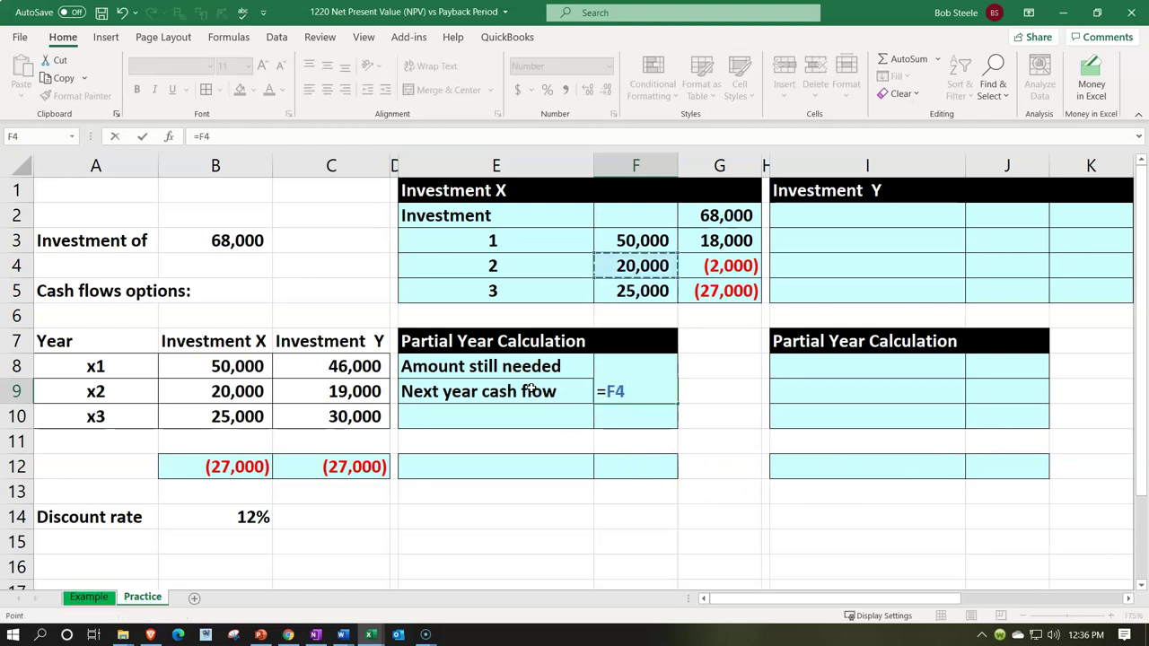
key(ctrl+Return)
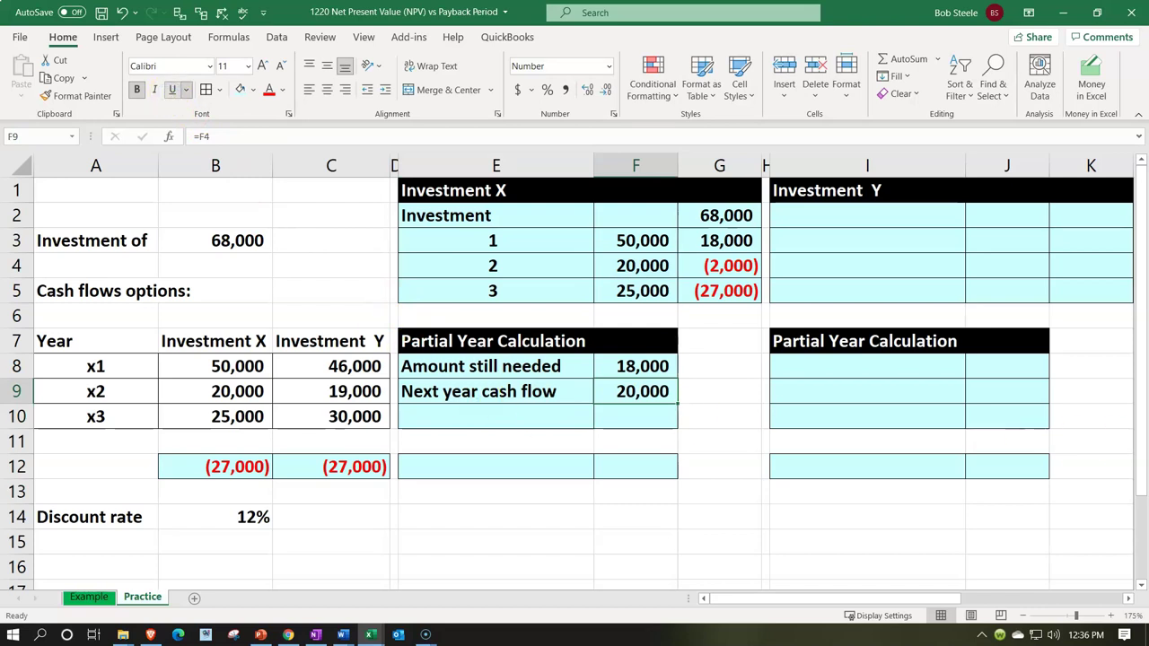
key(ctrl+u)
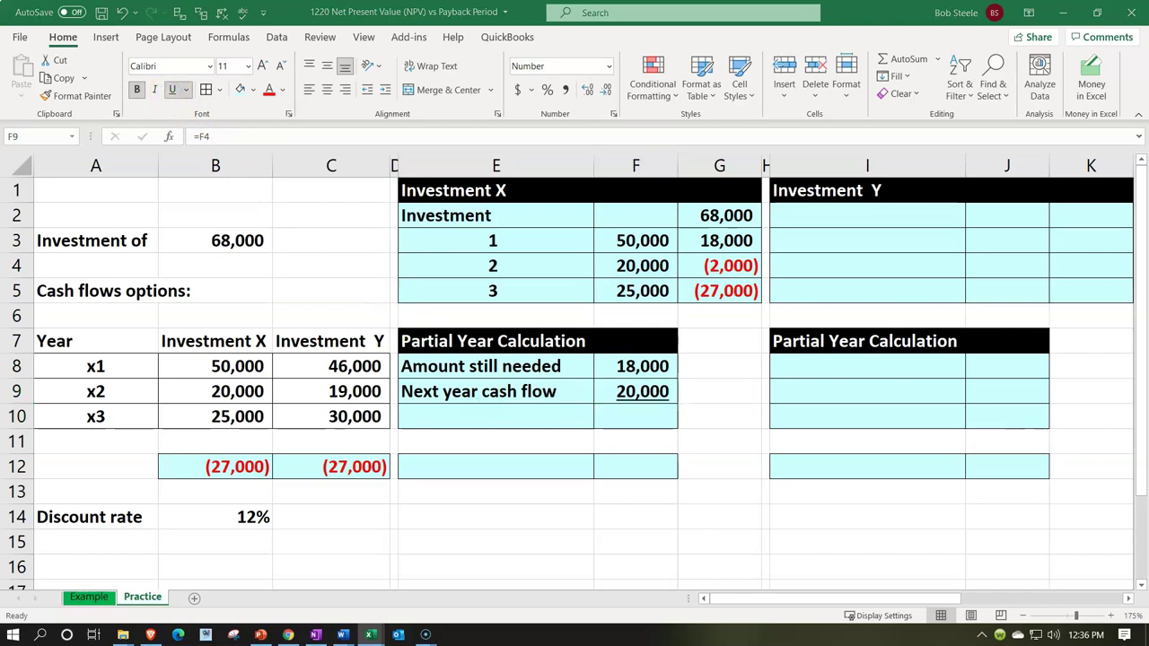
Step: Label E10 "Partial year calculation" and divide the amount still needed by next year's cash flow in F10 with =F8/F9
click(467, 409)
text(Partial year calculation)
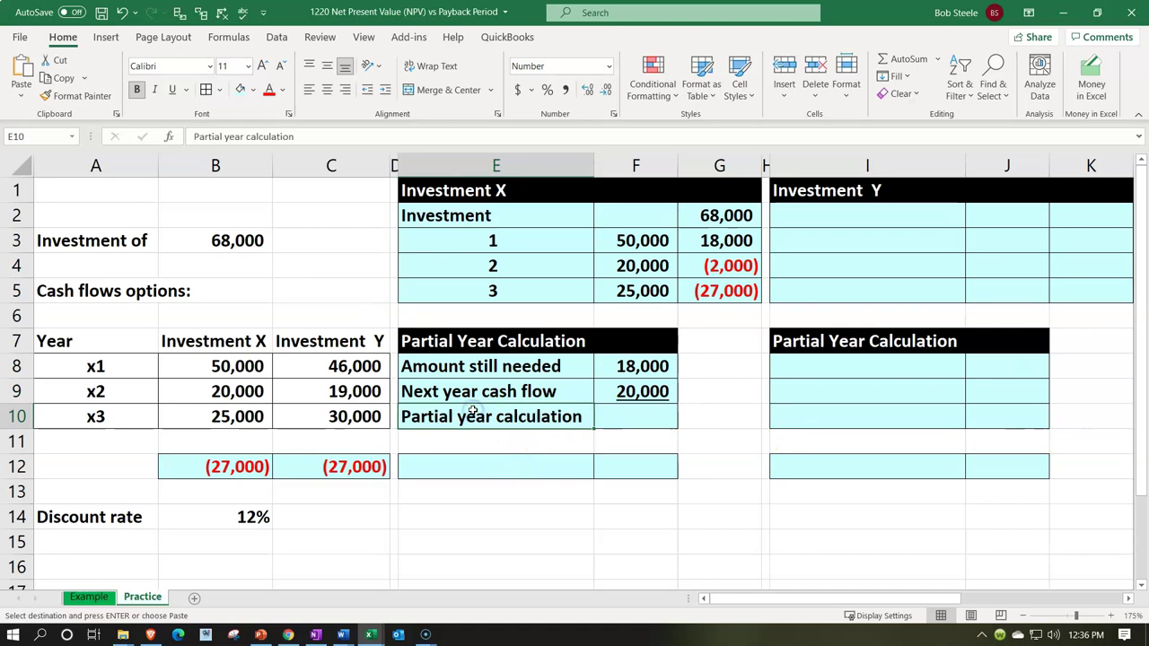
key(Right)
text(=)
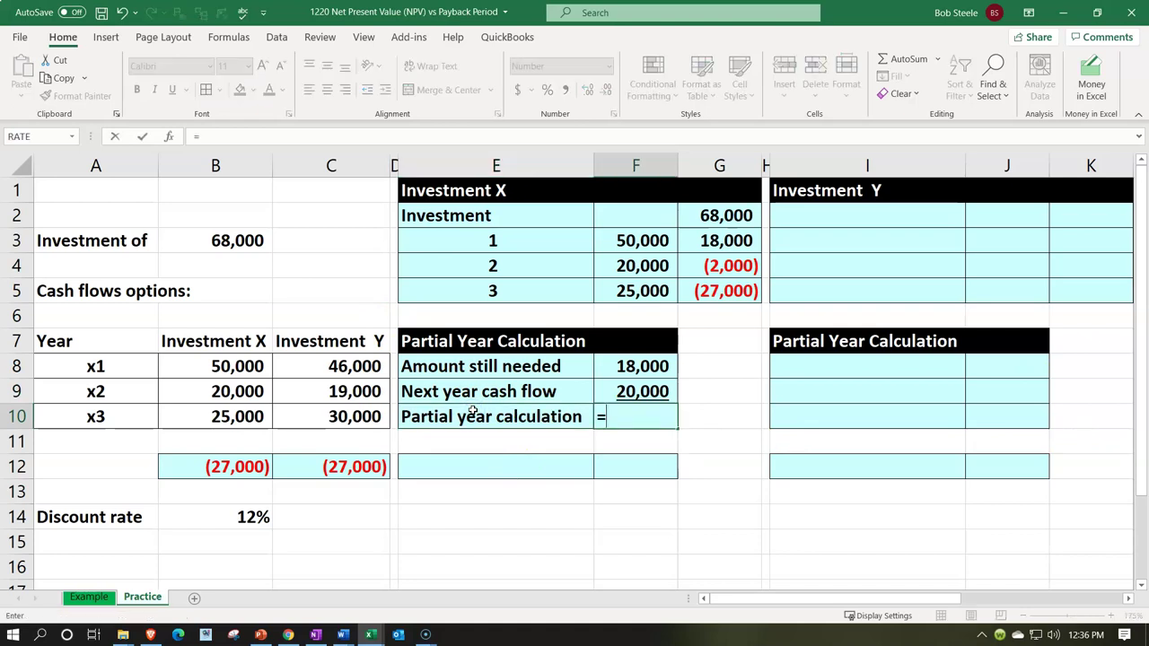
key(Up)
key(Up)
text(/)
key(Up)
key(Return)
Step: Format the partial year result in F10 to show two decimal places
key(Up)
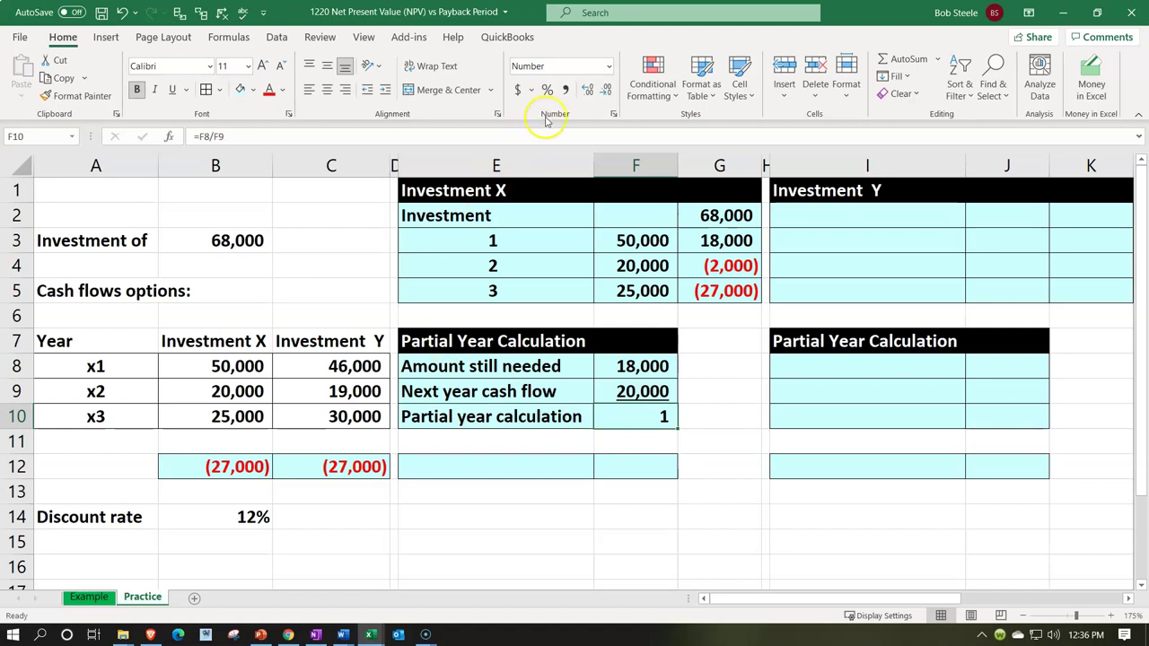
click(587, 91)
click(587, 90)
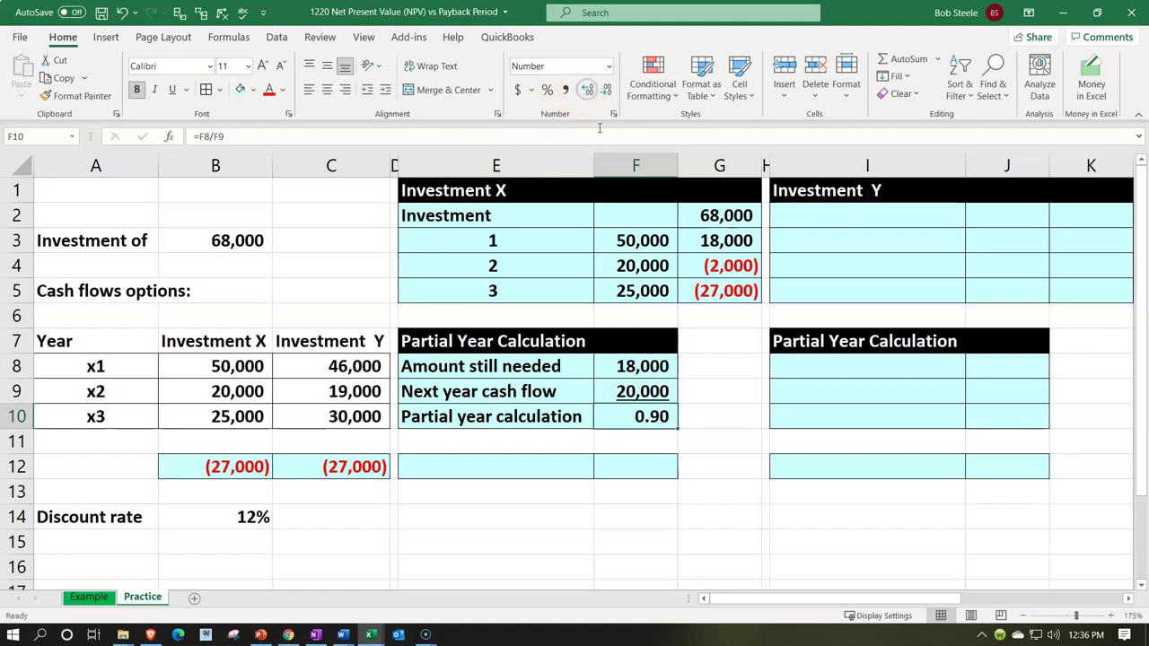
Step: Label cell E12 below Investment X's Partial Year Calculation "Payback"
click(493, 468)
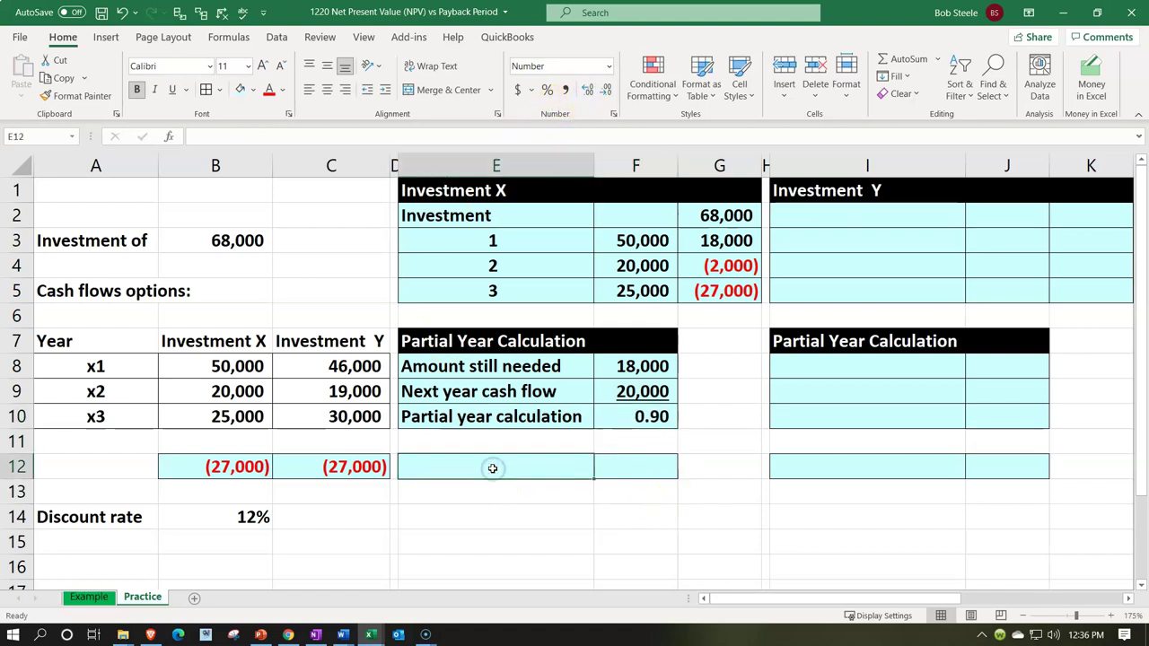
text(Payb)
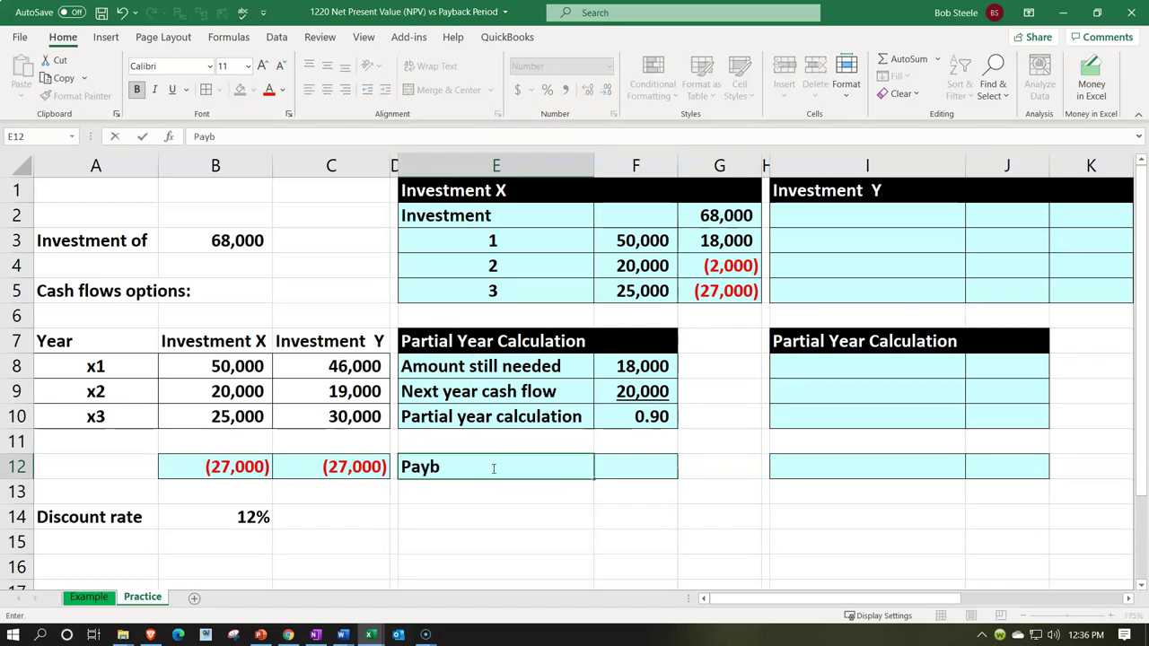
text(ack)
key(Tab)
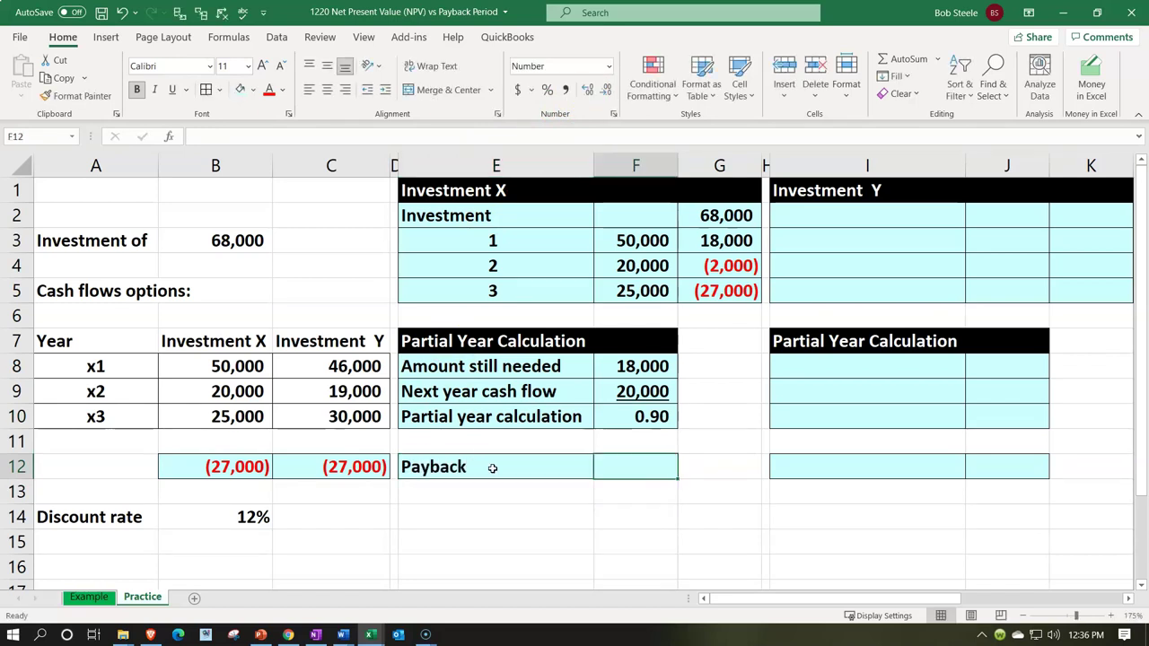
Step: Calculate Investment X's payback period in F12 by adding year 1 from E3 to the partial year in F10
text(=)
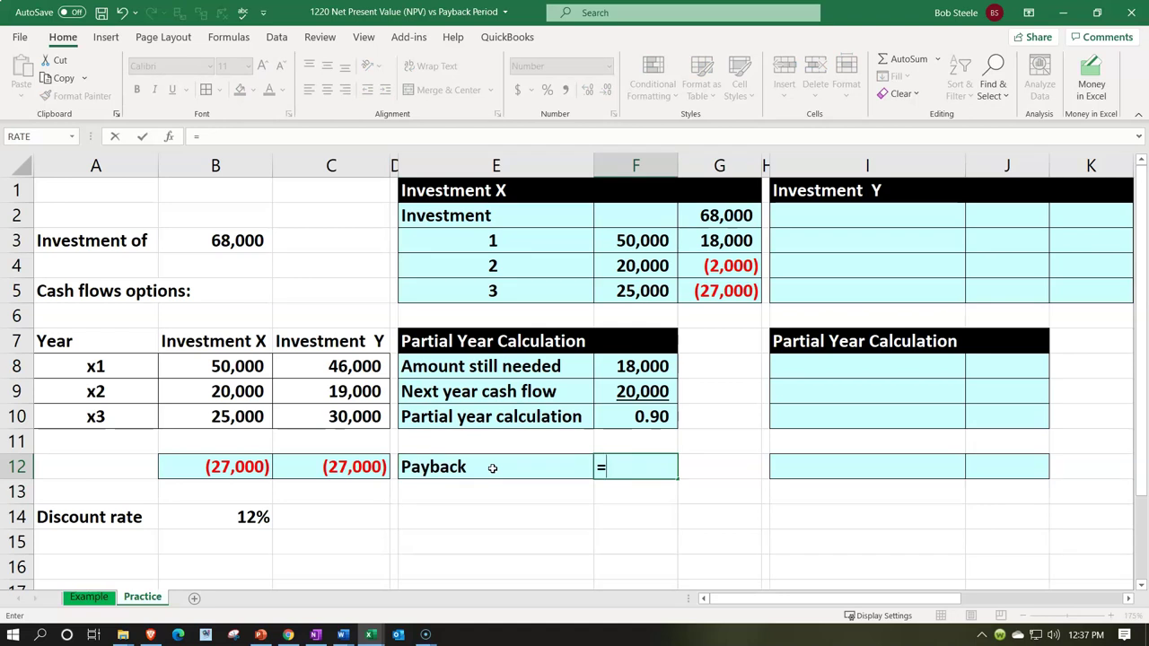
key(Up)
key(Up)
key(Up)
key(Up)
key(Up)
key(Up)
key(Up)
key(Up)
key(Left)
key(Left)
key(Up)
key(Right)
text(+)
key(Up)
key(Up)
key(Return)
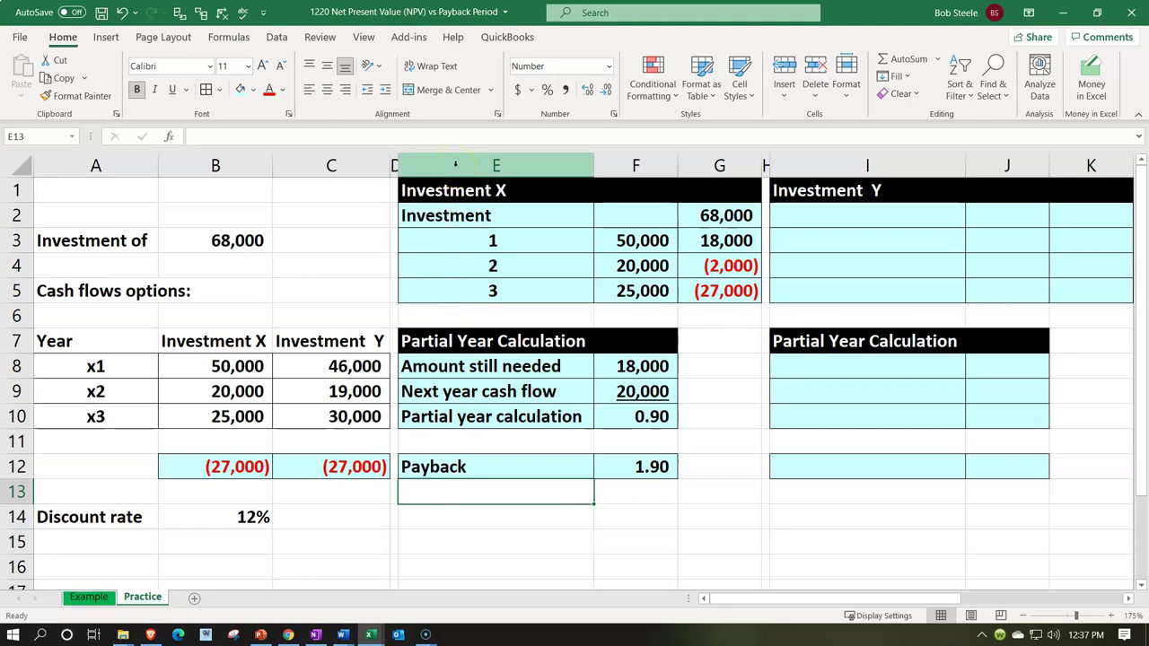
Step: Hide columns E through H, which hold the Investment X calculations
drag(455, 164, 767, 165)
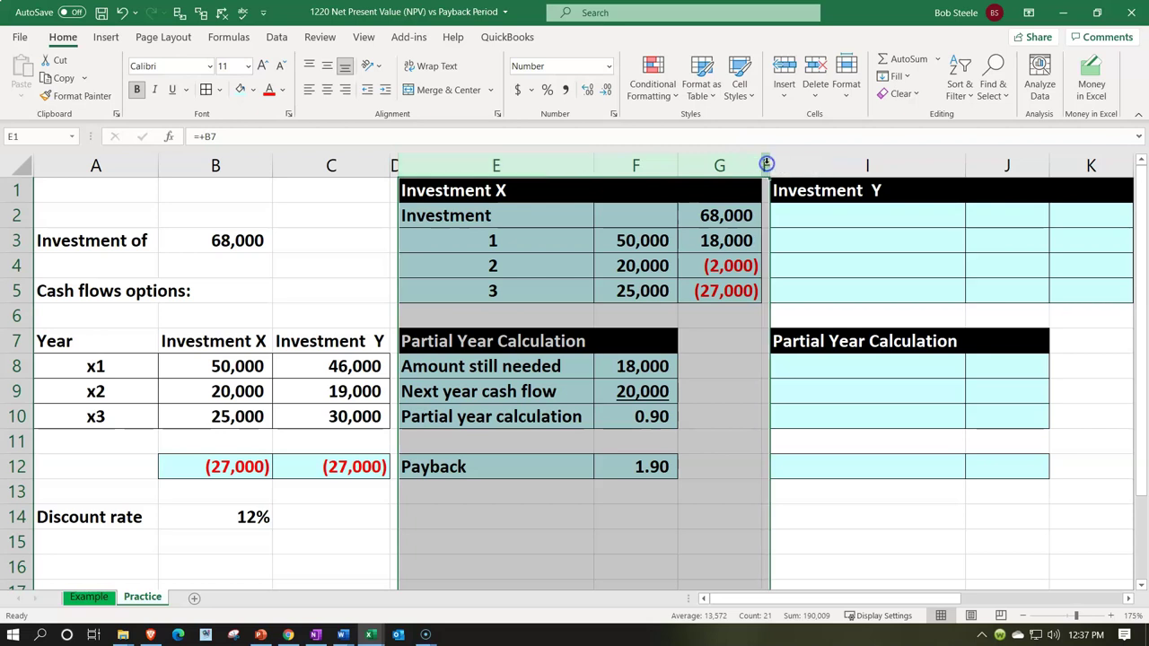
right_click(574, 247)
click(634, 480)
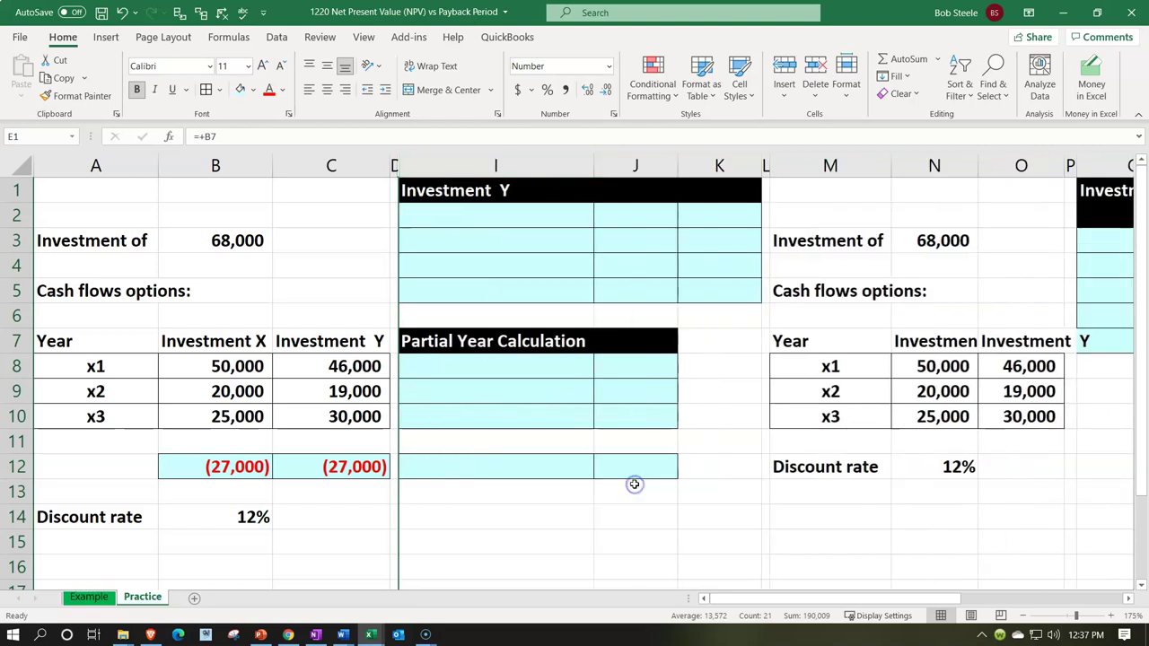
Step: Label cell I2 in the Investment Y table "Investment"
click(472, 218)
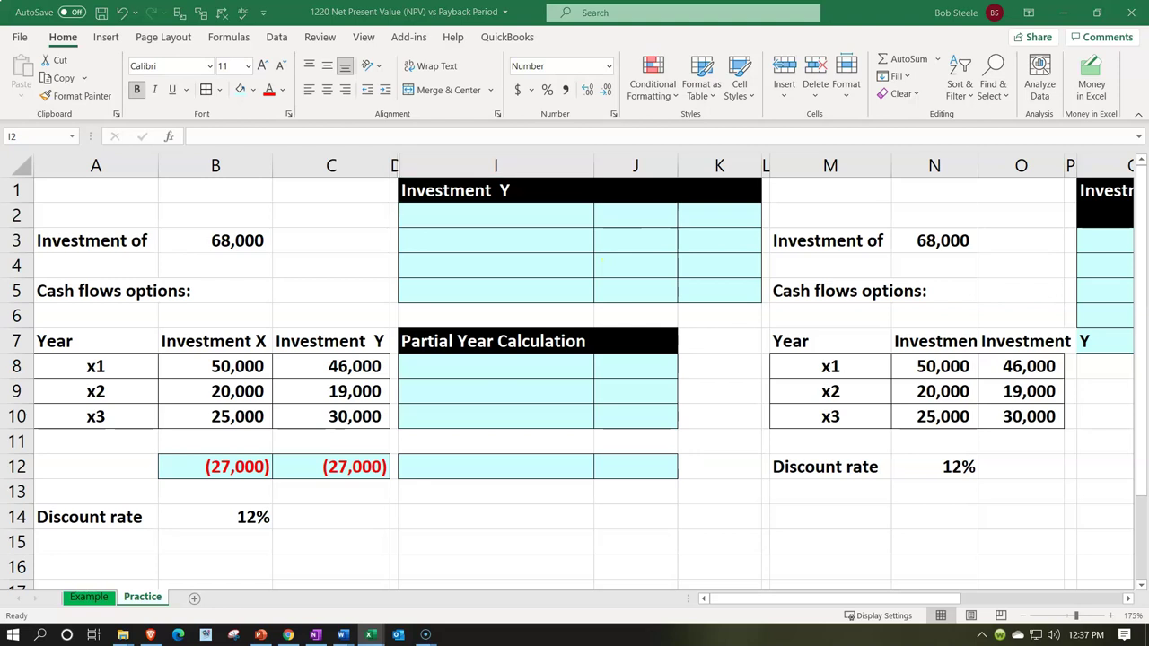
click(497, 218)
text(Investment  Y)
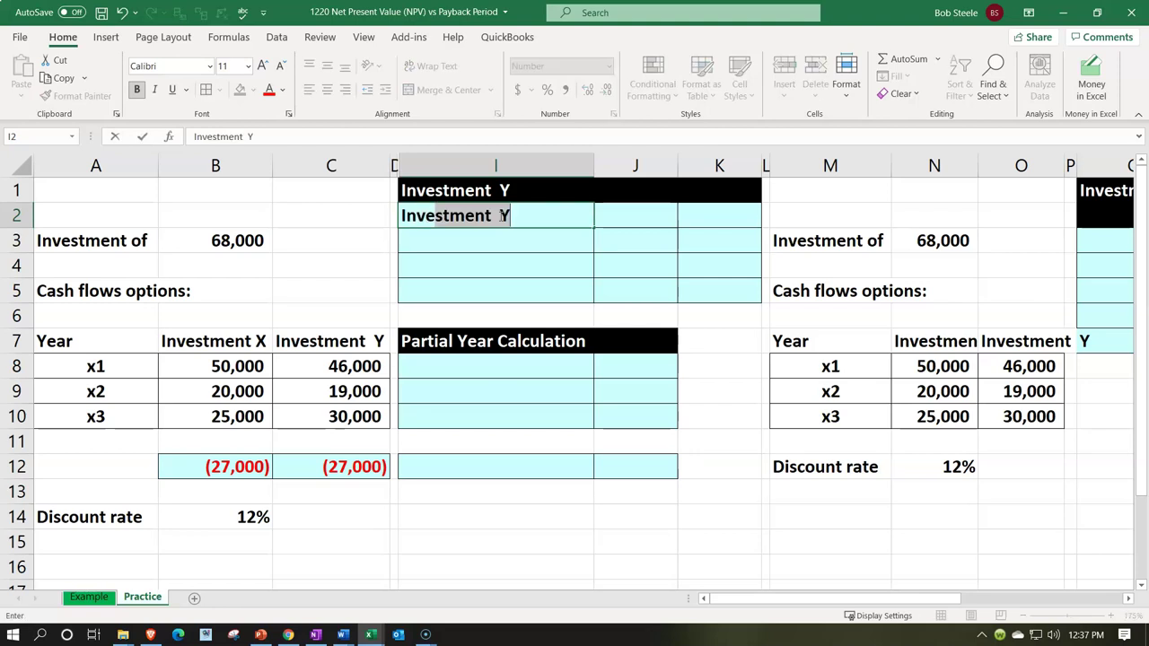
click(525, 215)
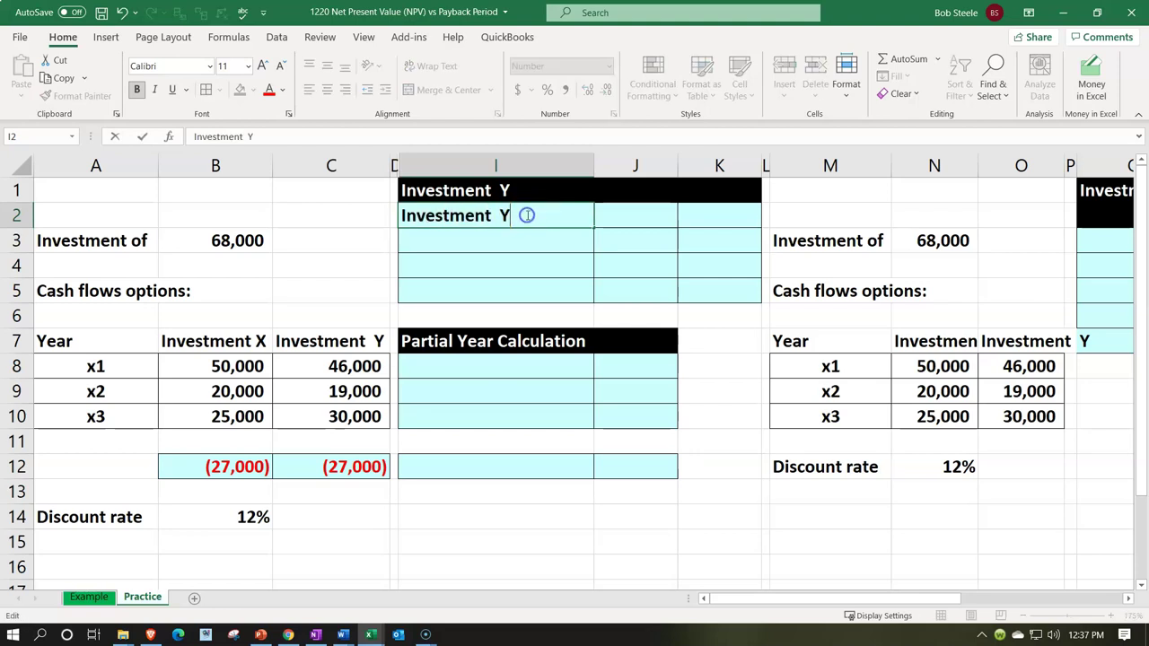
key(Tab)
Step: Link K2 in the Investment Y table to the investment amount in B3
key(Tab)
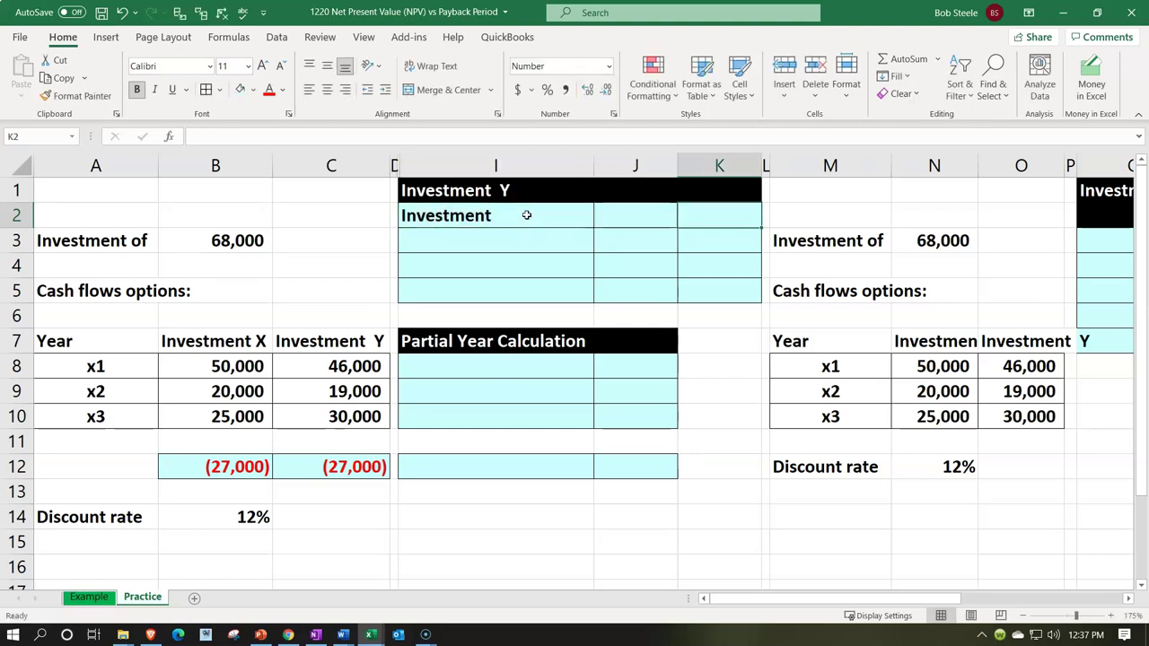
text(=)
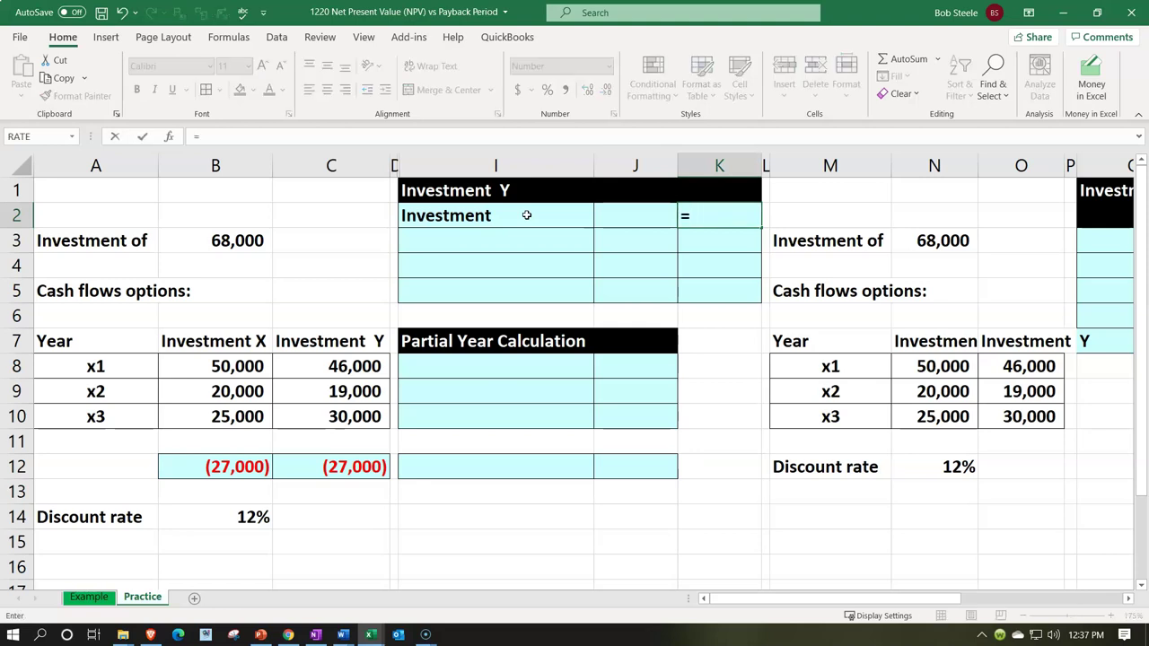
key(Down)
key(Left)
key(Left)
key(Left)
key(Left)
key(Return)
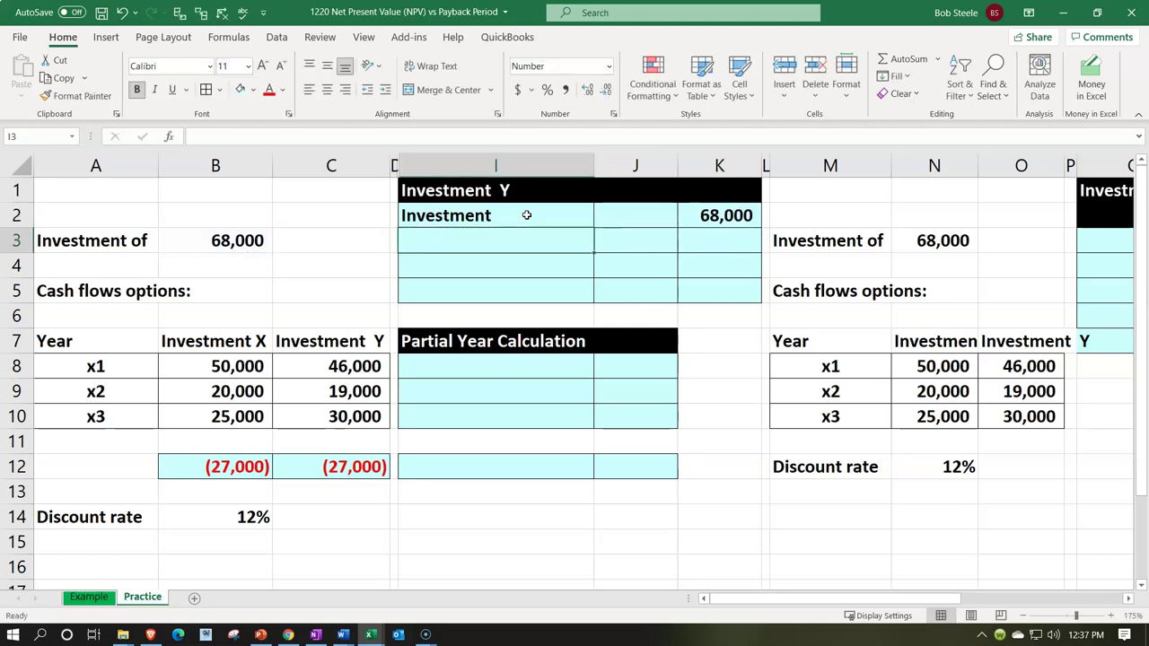
Step: Enter years 1, 2 and 3 in I3:I5 of the Investment Y table and center them
text(1)
key(Return)
text(2)
key(Return)
text(3)
key(Return)
key(Up)
key(shift+Up)
key(shift+Up)
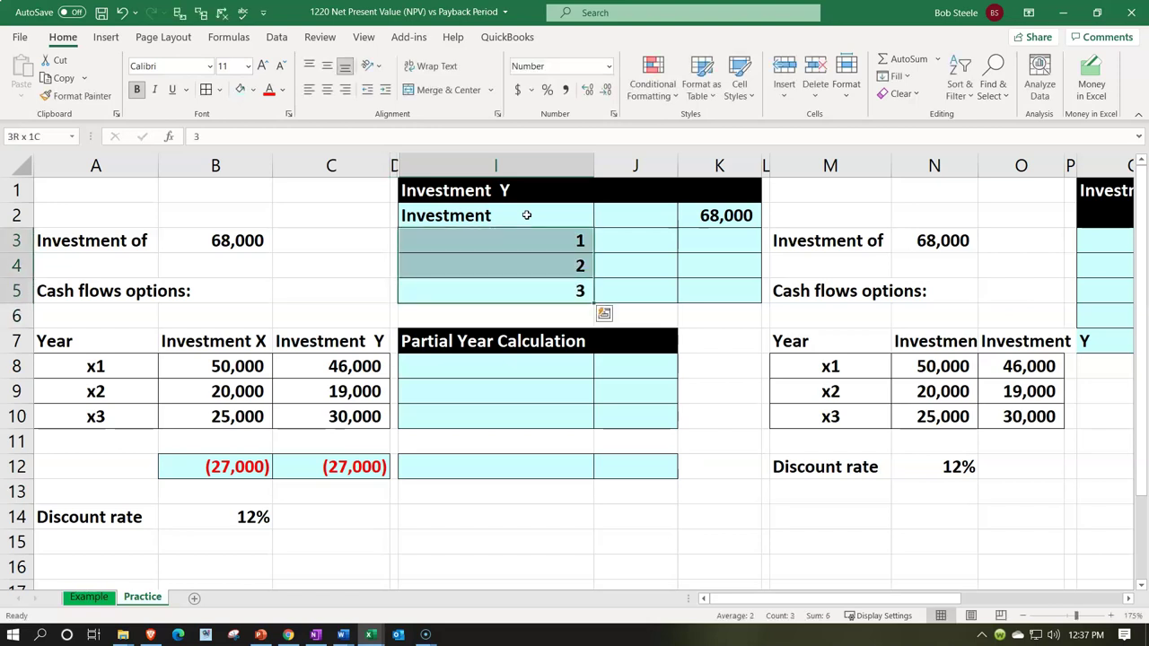
click(328, 91)
Step: Link J3 to Investment Y's first-year cash flow in C8 and fill the formula down to J5
key(Right)
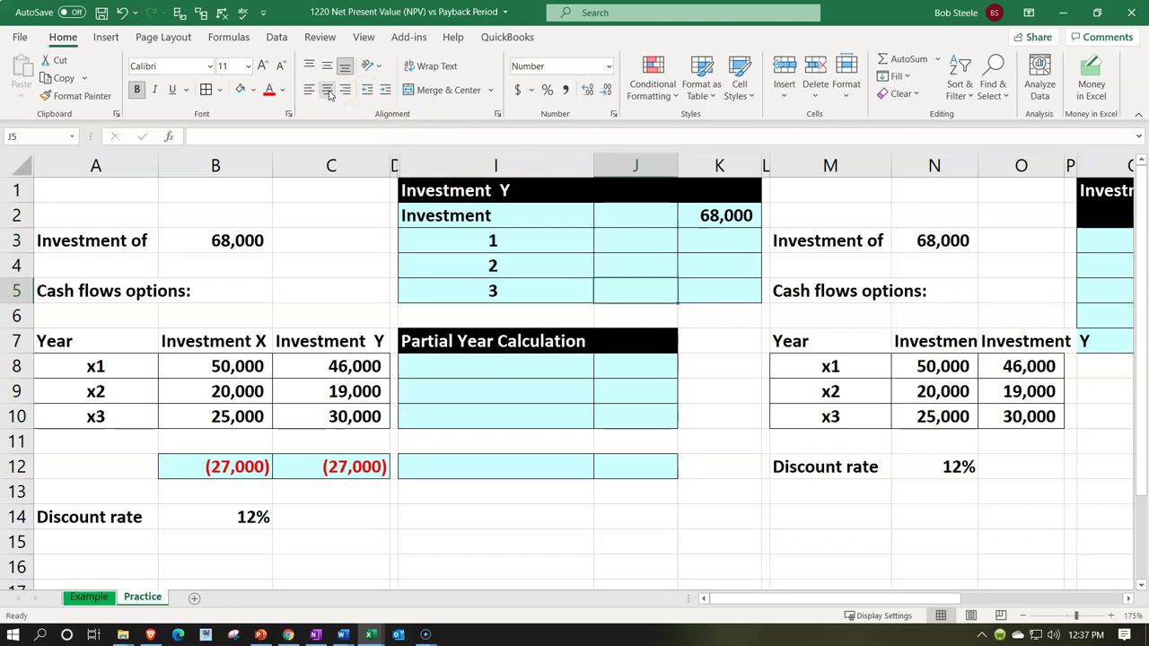
key(Up)
key(Up)
text(=)
key(Down)
key(Down)
key(Down)
key(Down)
key(Left)
key(Left)
key(Down)
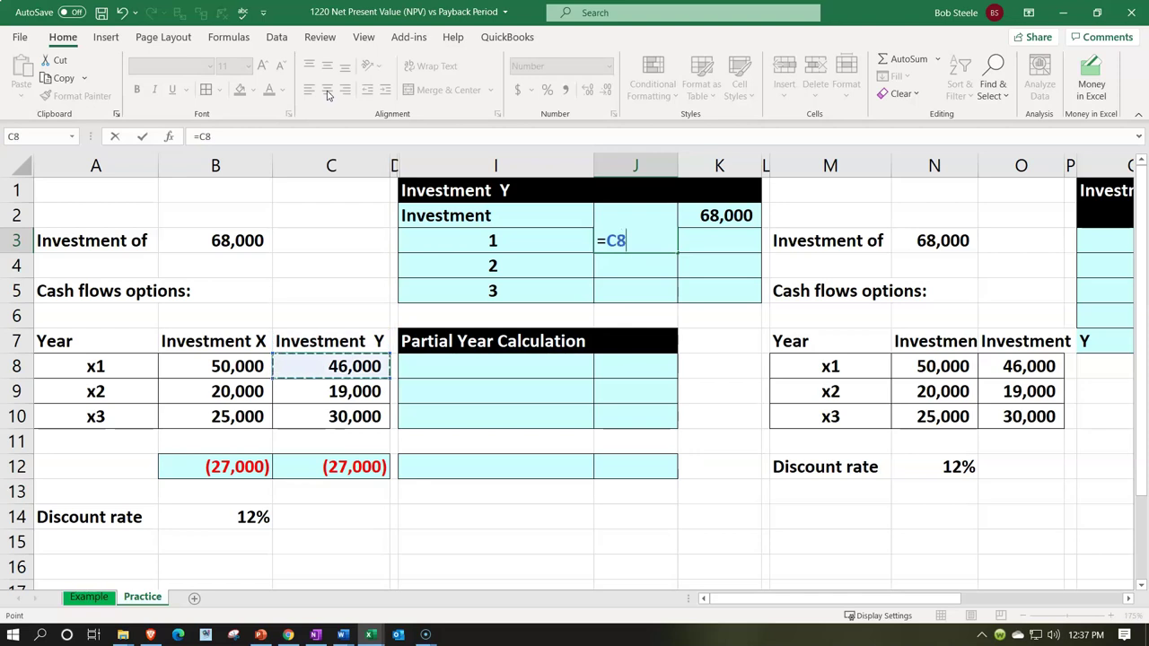
key(ctrl+Return)
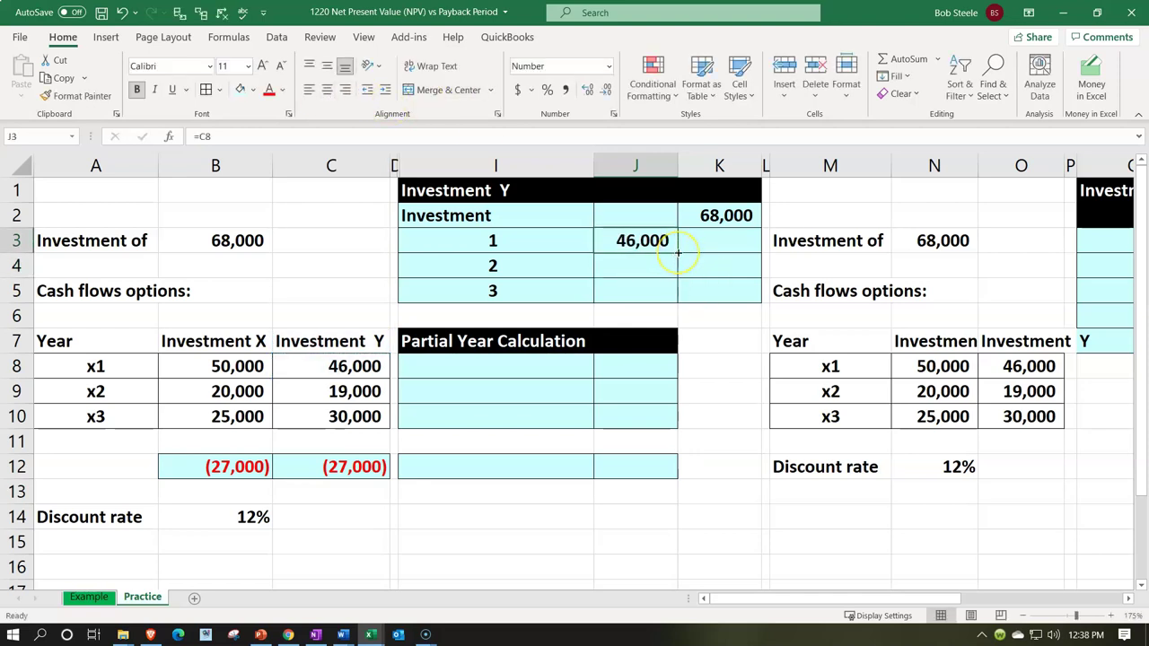
drag(678, 253, 676, 294)
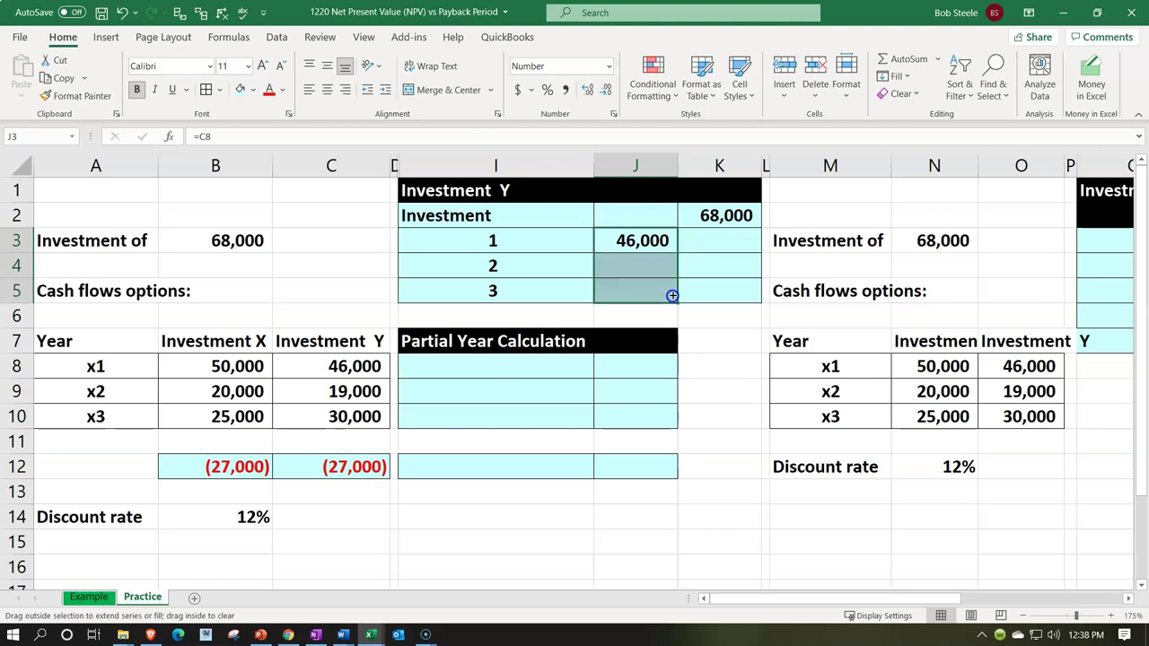
drag(369, 364, 371, 406)
Step: Calculate the balance remaining after year 1 in K3 by subtracting J3 from K2
click(700, 240)
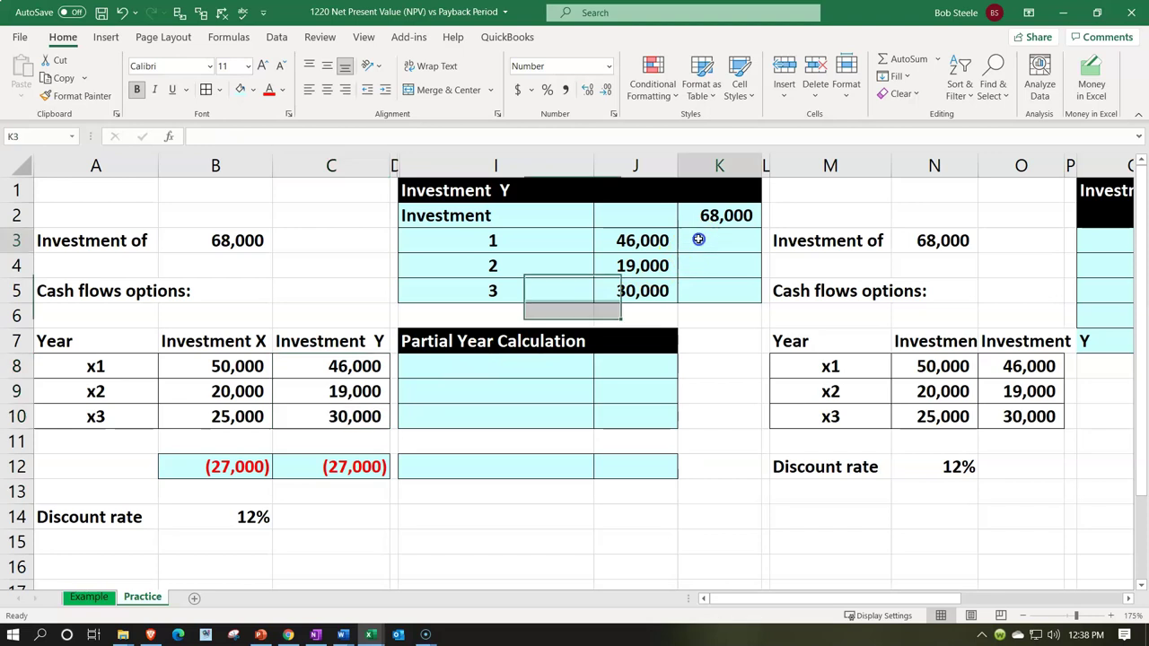
text(=)
key(Up)
text(-)
key(Left)
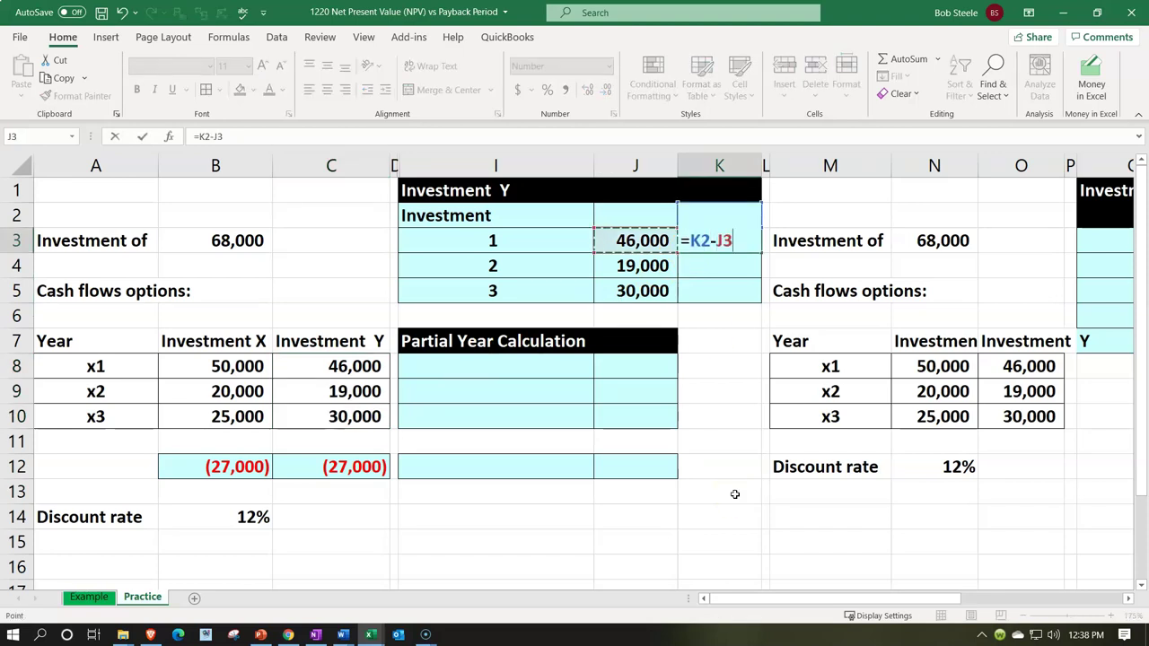
key(Return)
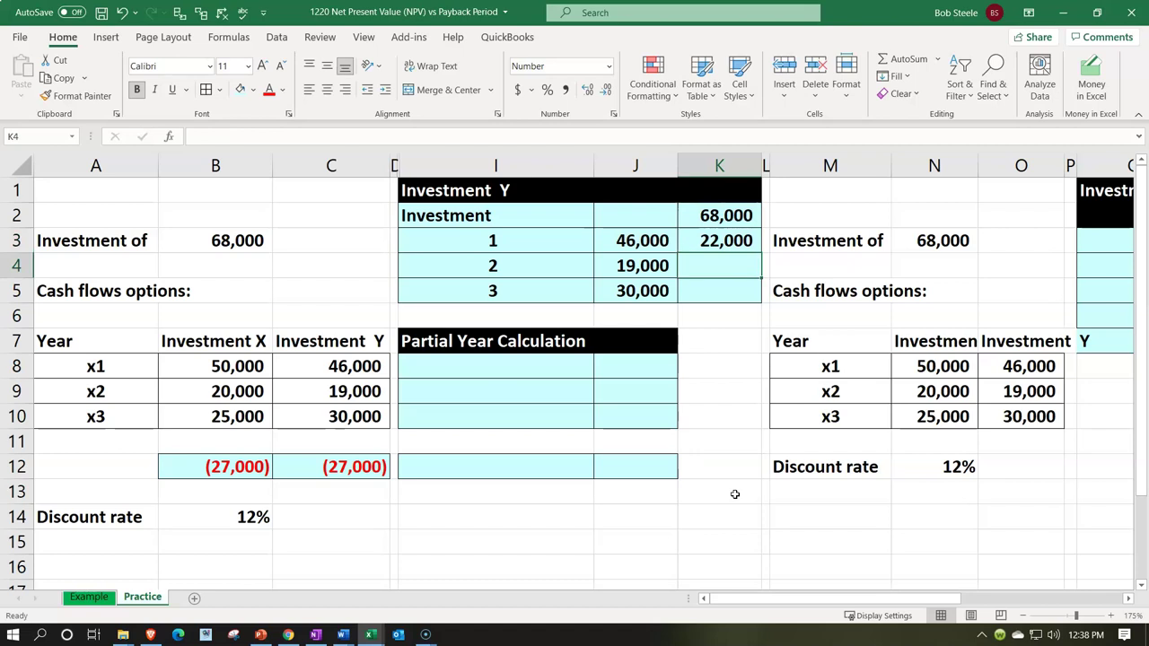
Step: Calculate the year 2 and 3 balances in K4 and K5, subtracting each year's cash flow in column J from the previous balance
text(=)
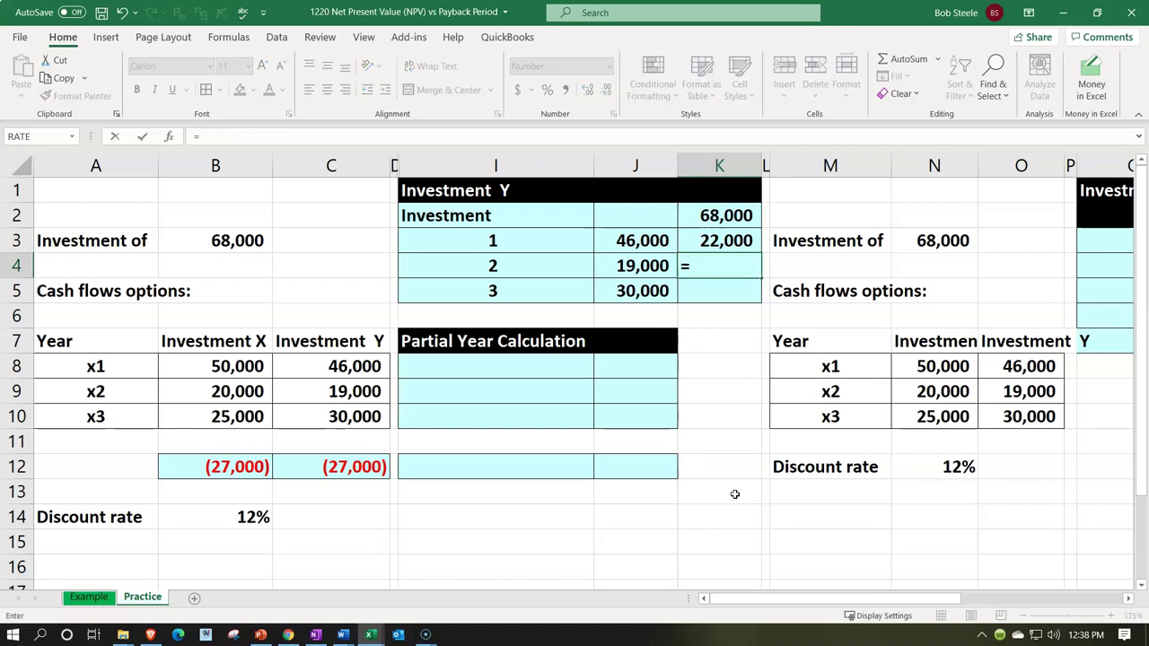
key(Up)
text(-)
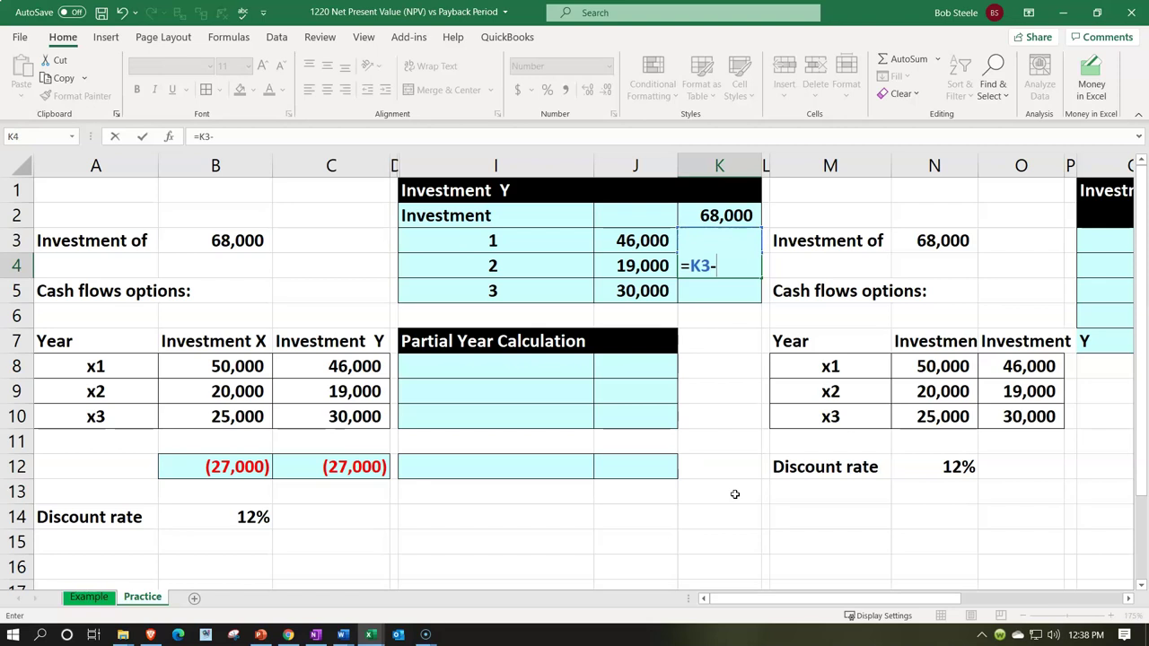
key(Left)
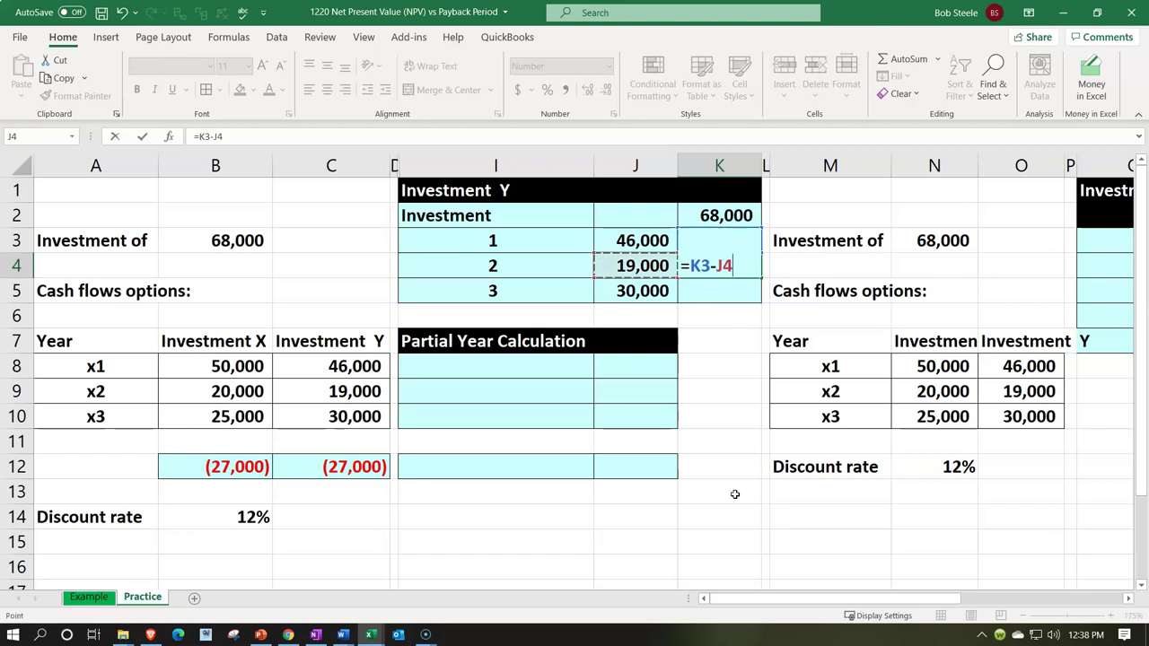
key(Return)
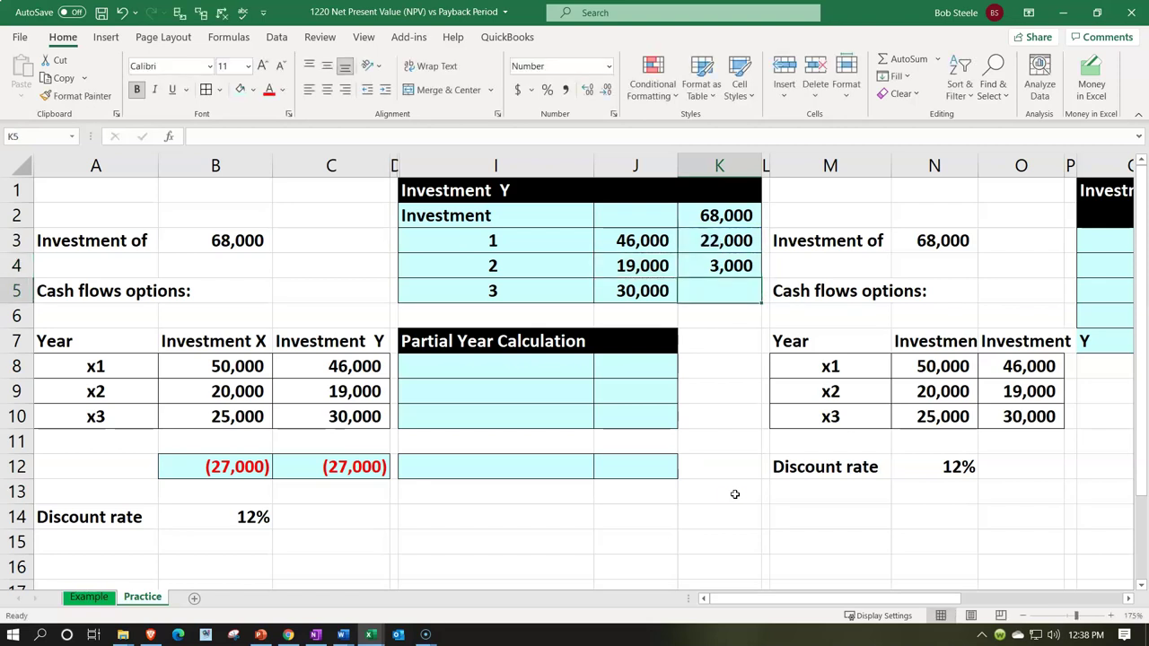
text(=)
key(Up)
text(-)
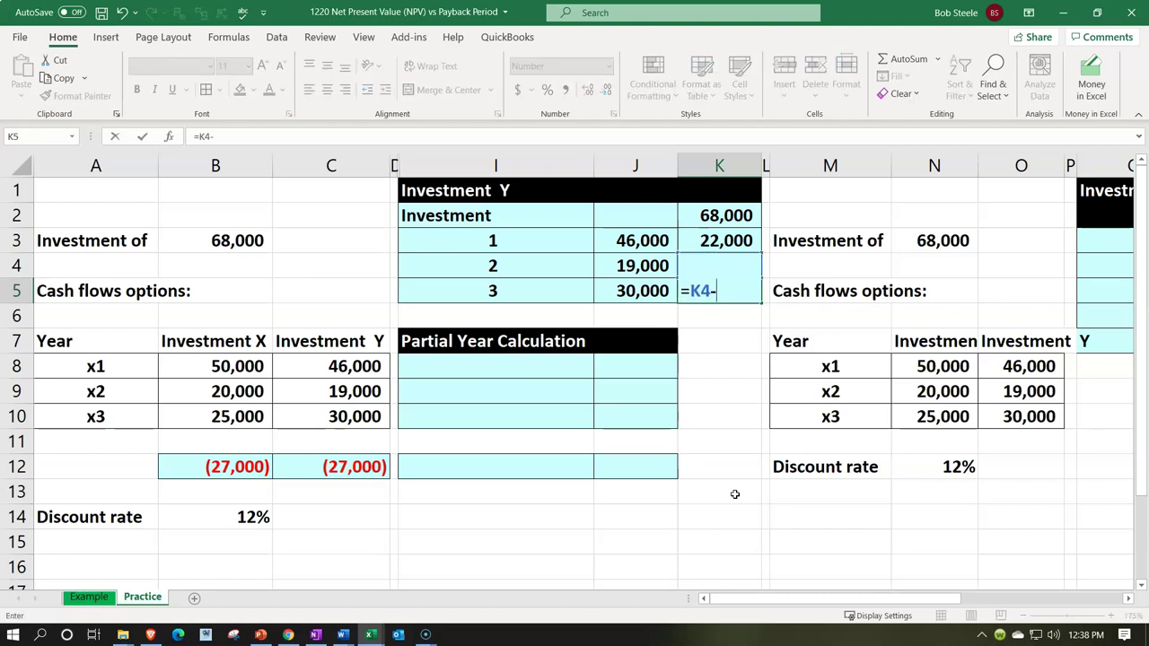
key(Left)
key(Return)
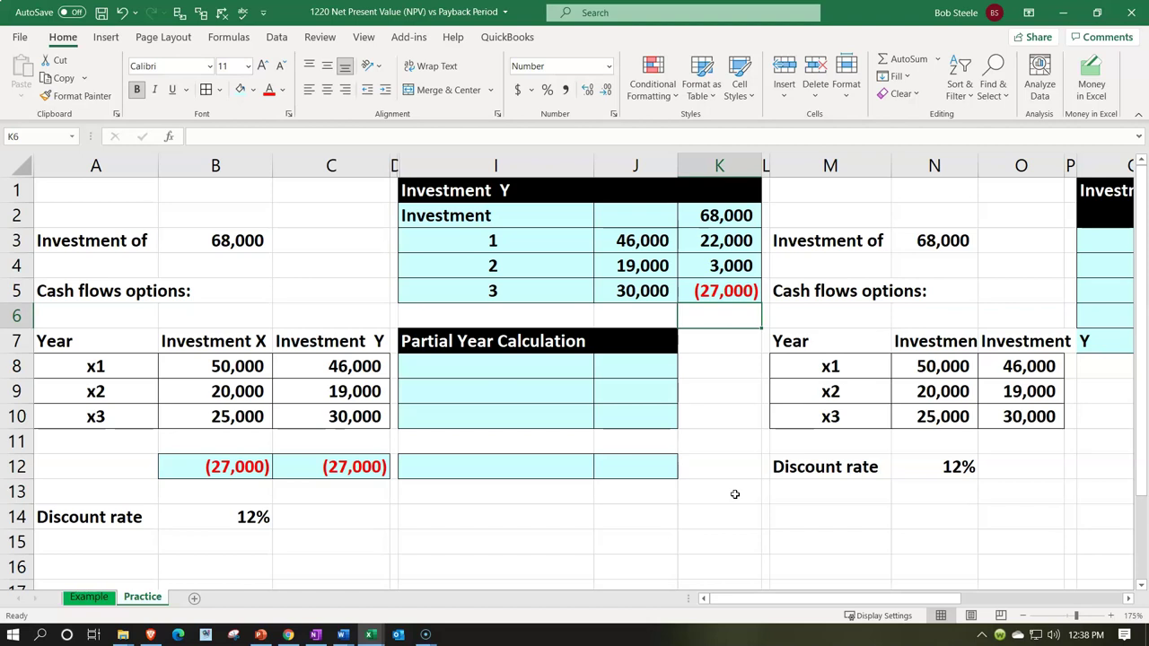
Step: Label I8 "Amount still needed" and link J8 to the year 2 remaining balance in K4
key(Down)
key(Left)
key(Down)
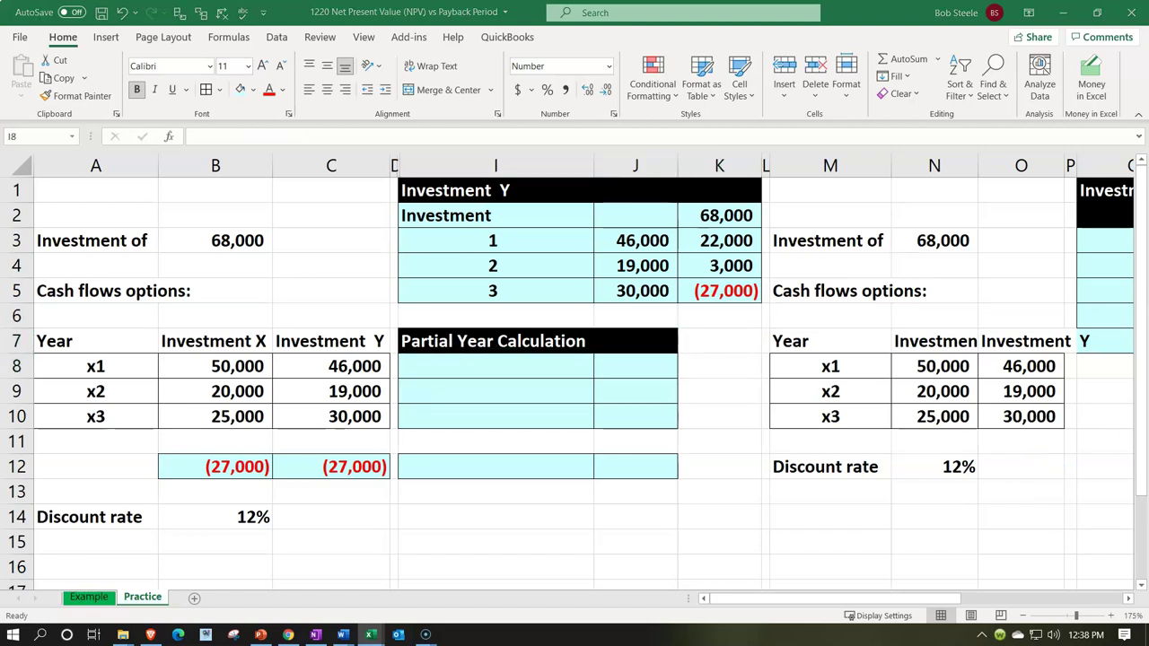
click(500, 367)
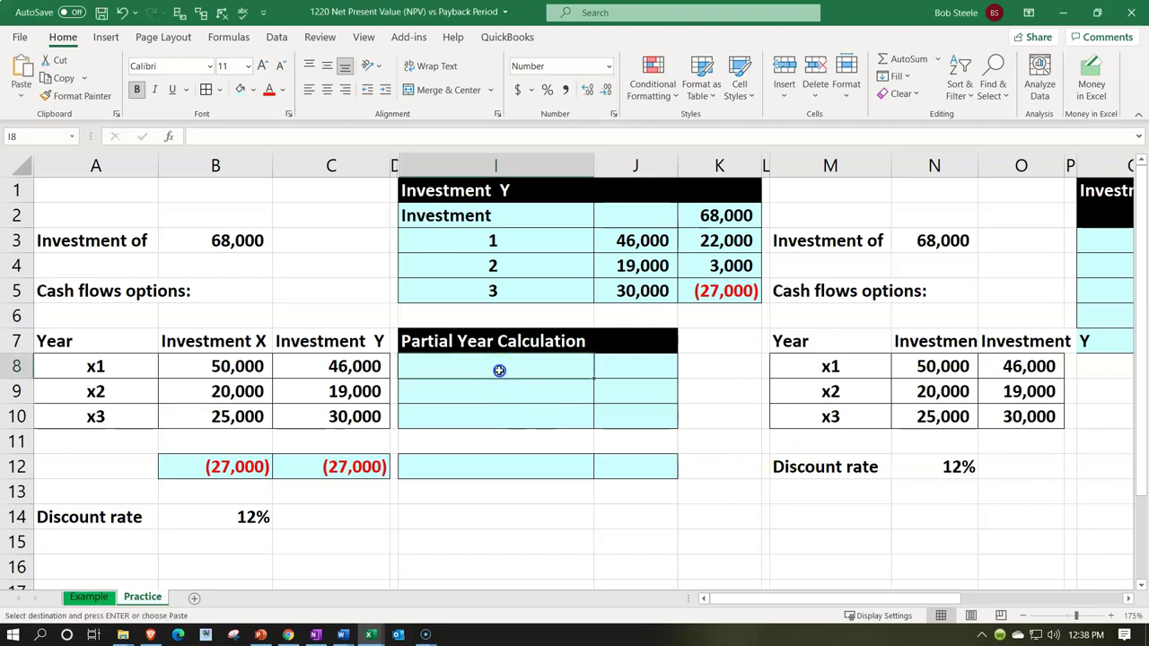
key(ctrl+v)
key(Right)
text(=)
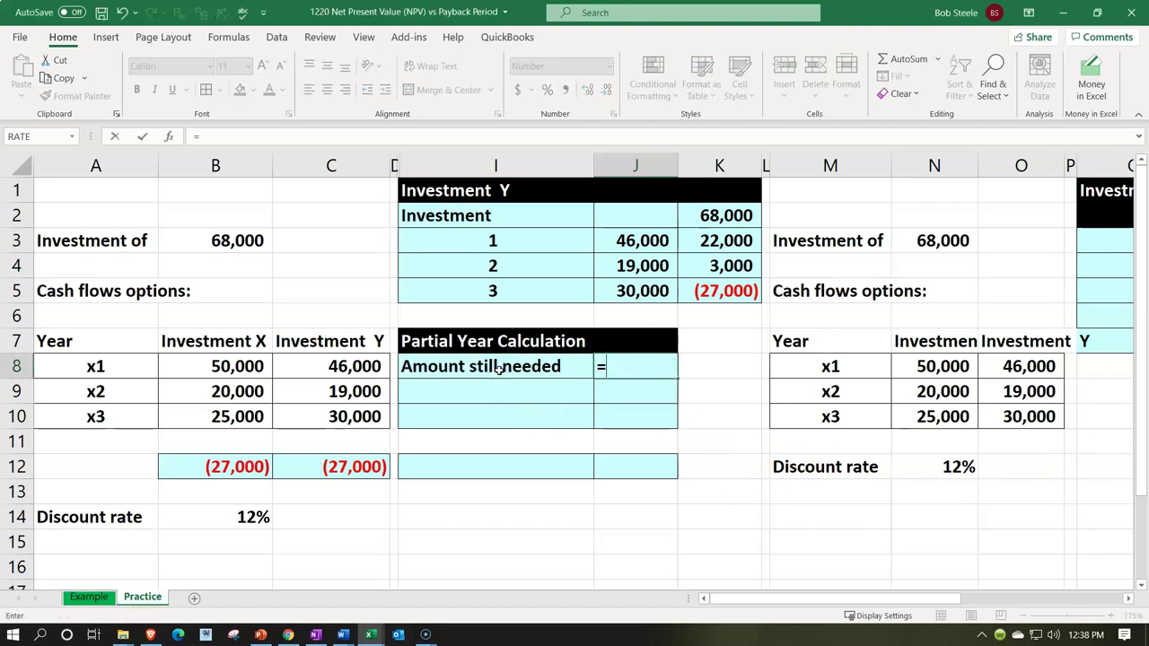
key(Up)
key(Up)
key(Up)
key(Up)
key(Right)
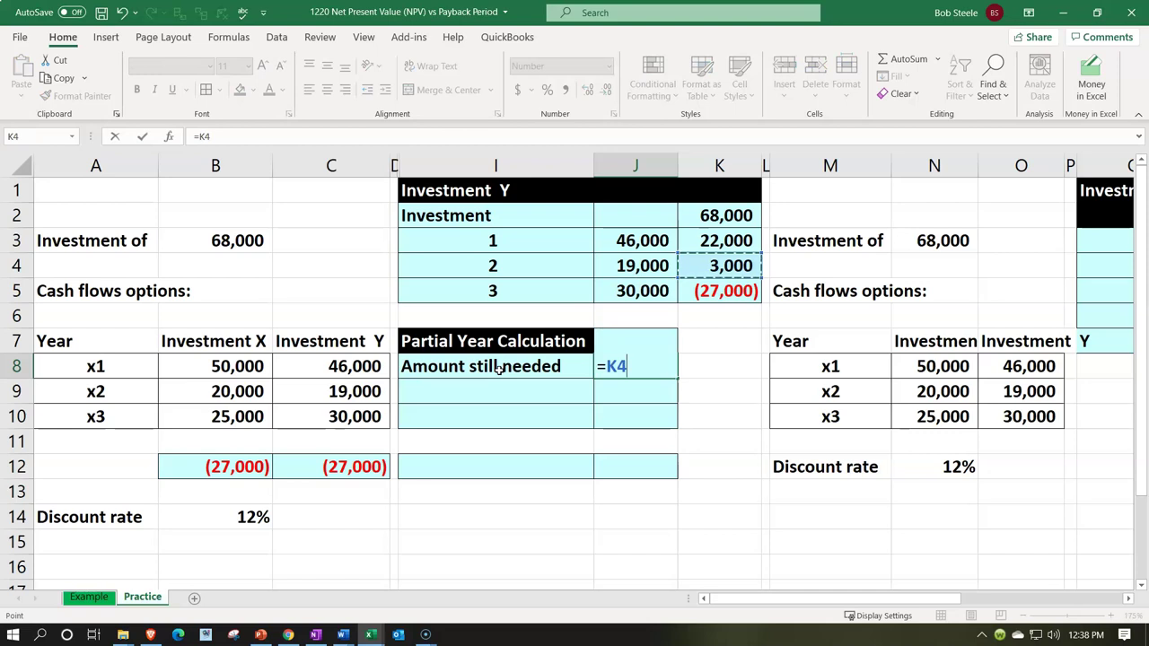
key(Return)
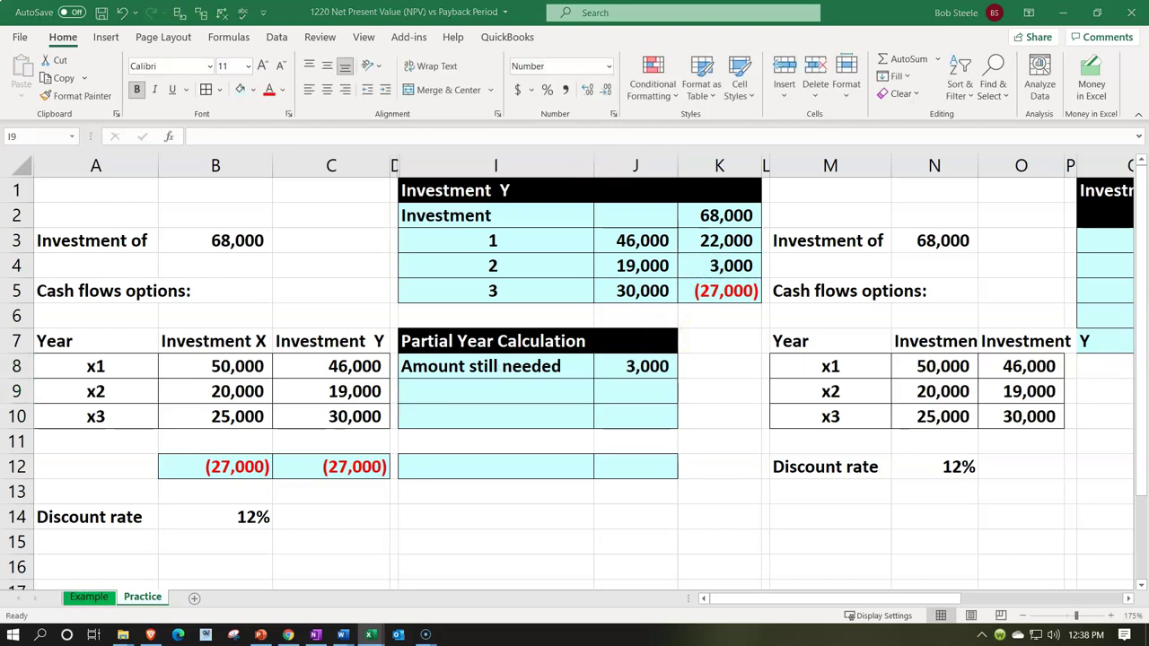
Step: Label I9 "Next year cash flow" and link J9 to the year 3 cash flow in J5
click(524, 382)
key(ctrl+v)
key(Tab)
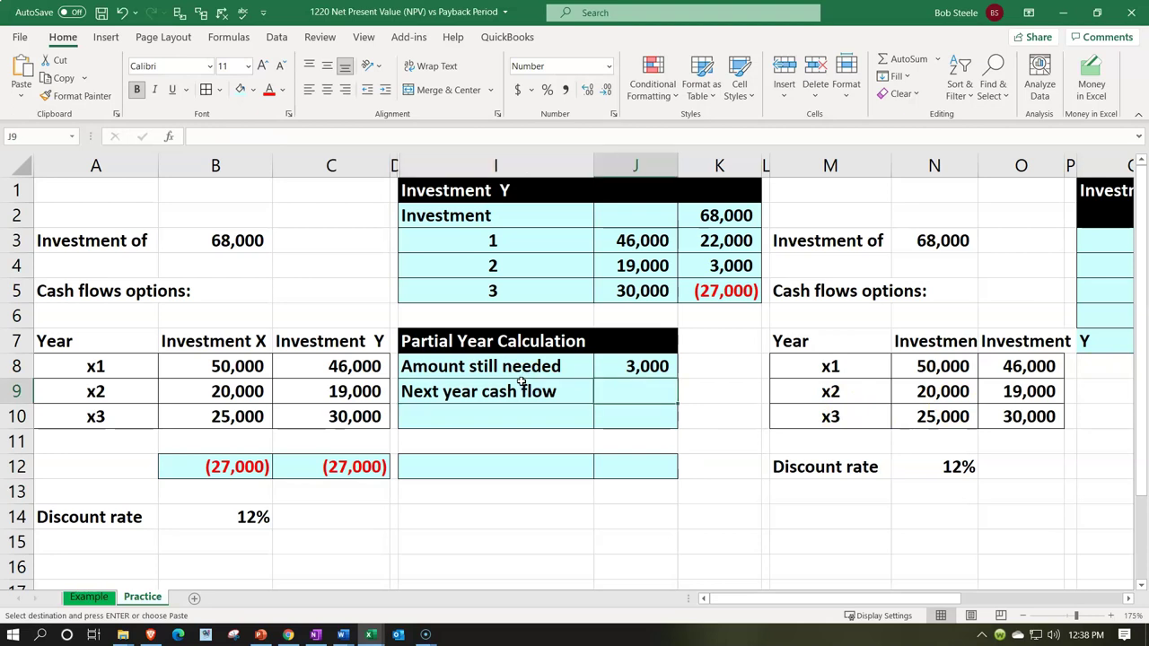
text(=)
key(Up)
key(Up)
key(Up)
key(Up)
key(Return)
Step: Underline the next year cash flow amount in J9
click(522, 382)
key(Tab)
click(170, 90)
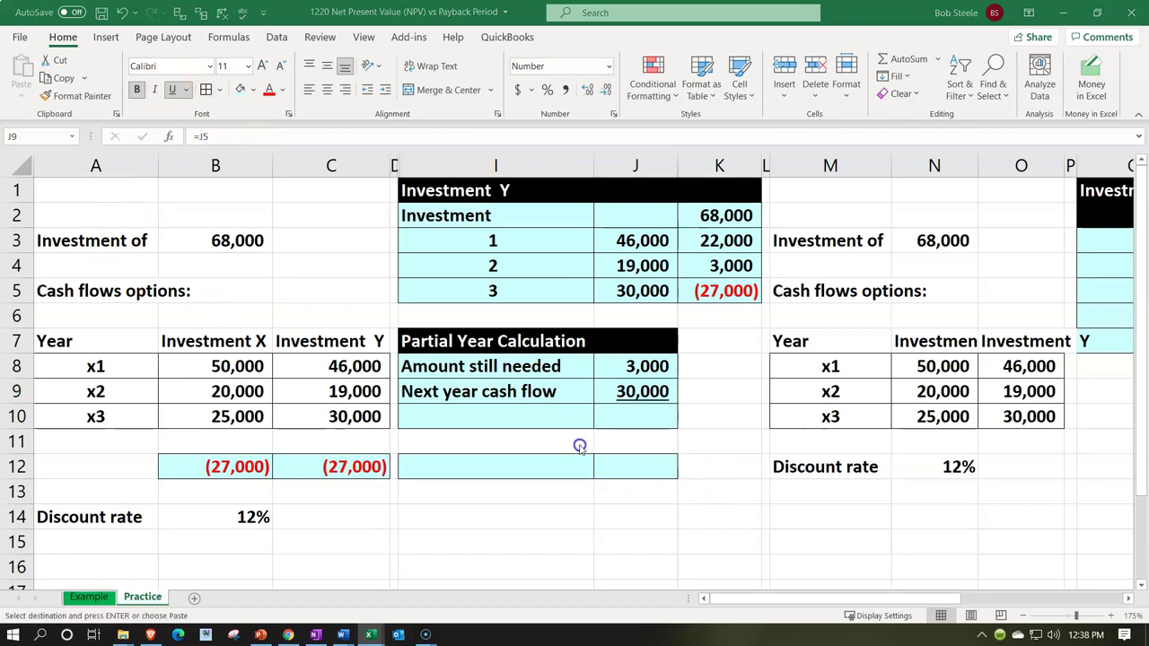
Step: Label I10 in the Investment Y block "Partial year calculation"
click(536, 410)
text(Partial year calculation)
key(Tab)
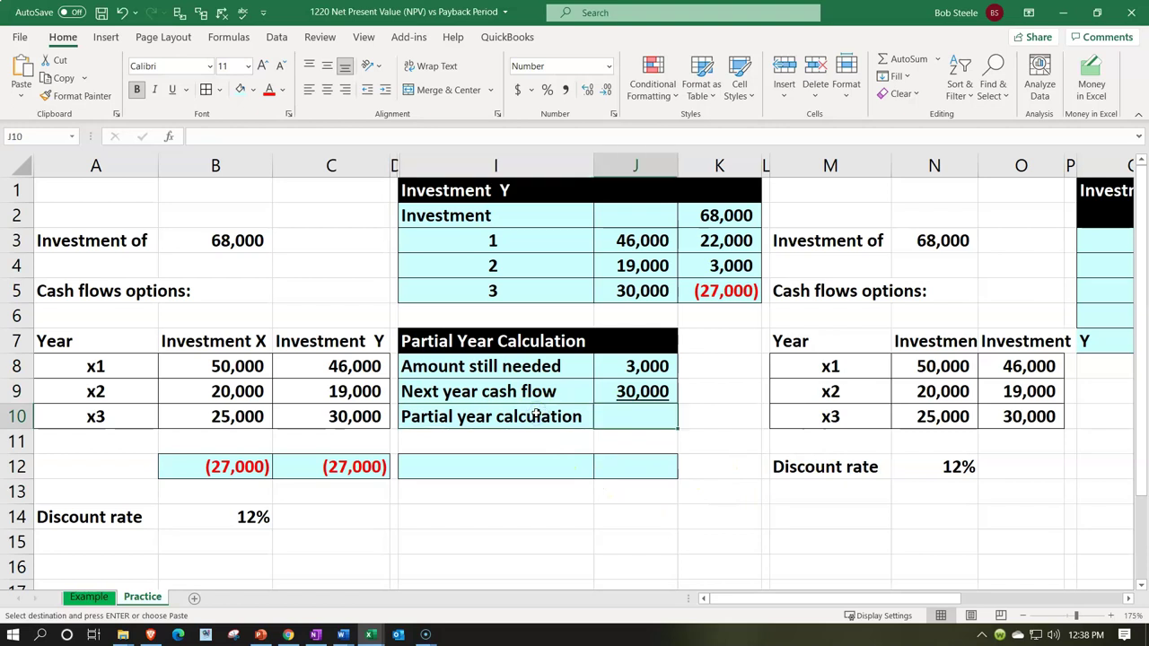
Step: Calculate the partial year in J10 as J8 divided by J9 and display it with two decimal places
text(=)
key(Up)
key(Up)
text(/)
key(Up)
key(ctrl+Return)
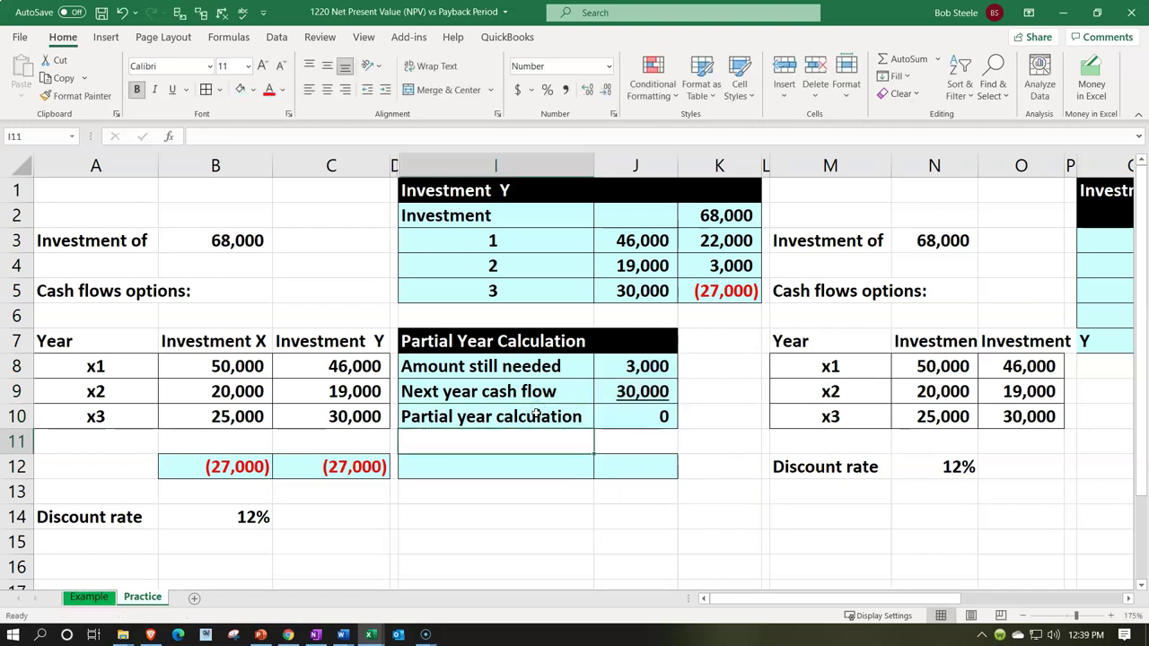
click(588, 89)
click(588, 89)
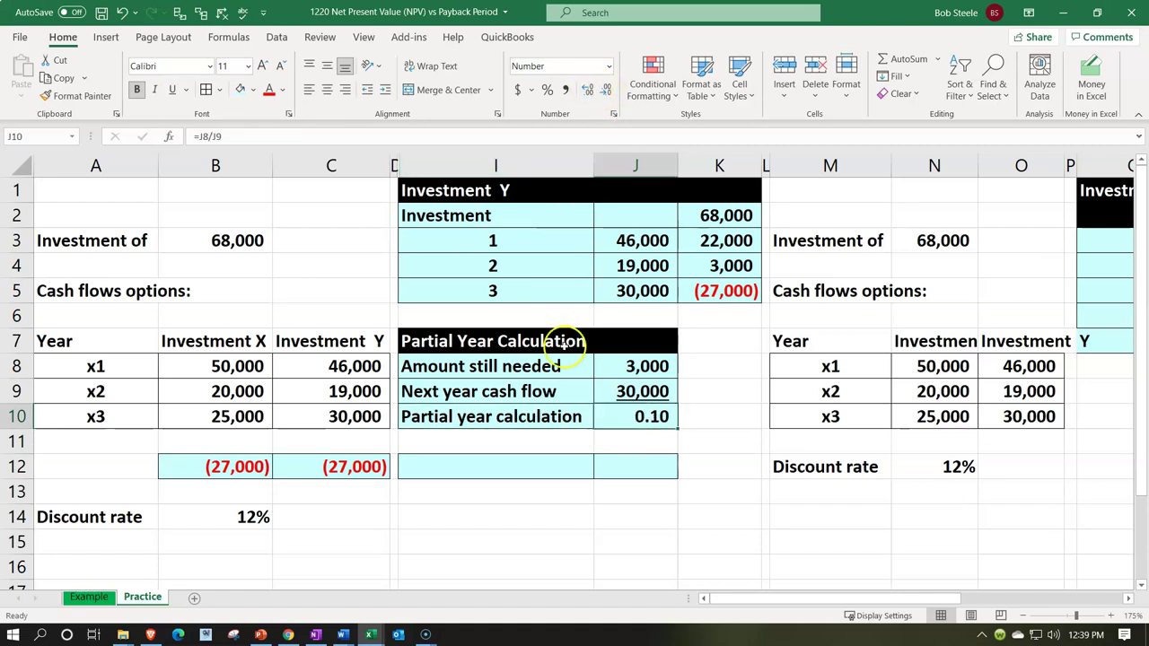
Step: Label I12 below Investment Y's Partial Year Calculation "Payback"
click(492, 476)
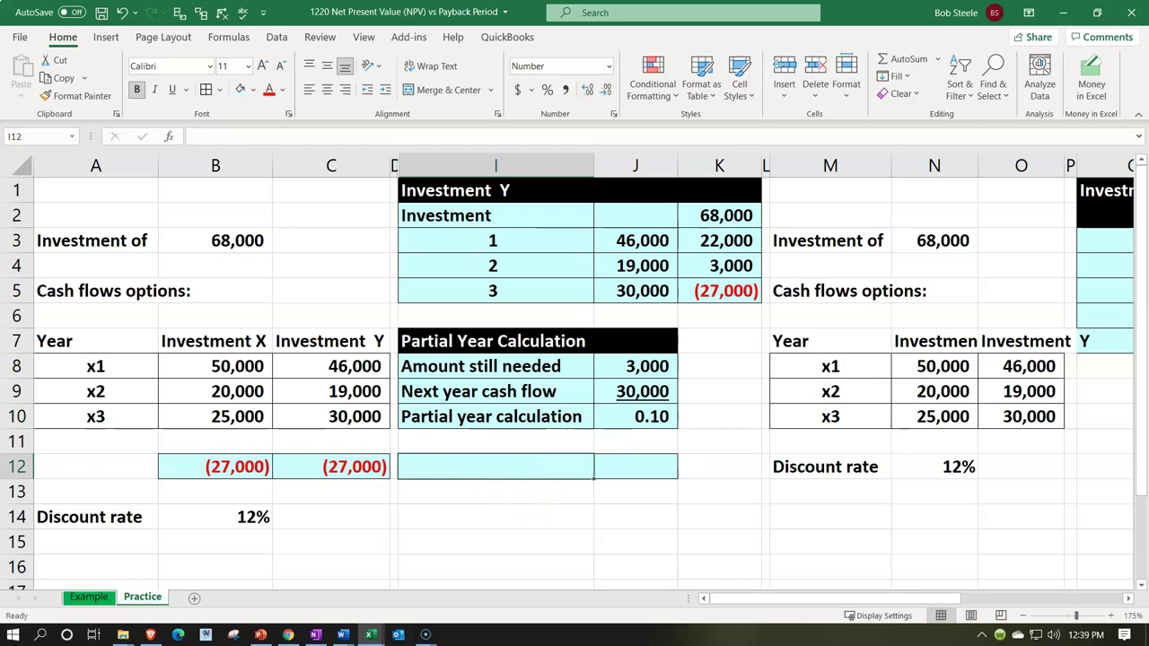
text(Paybea)
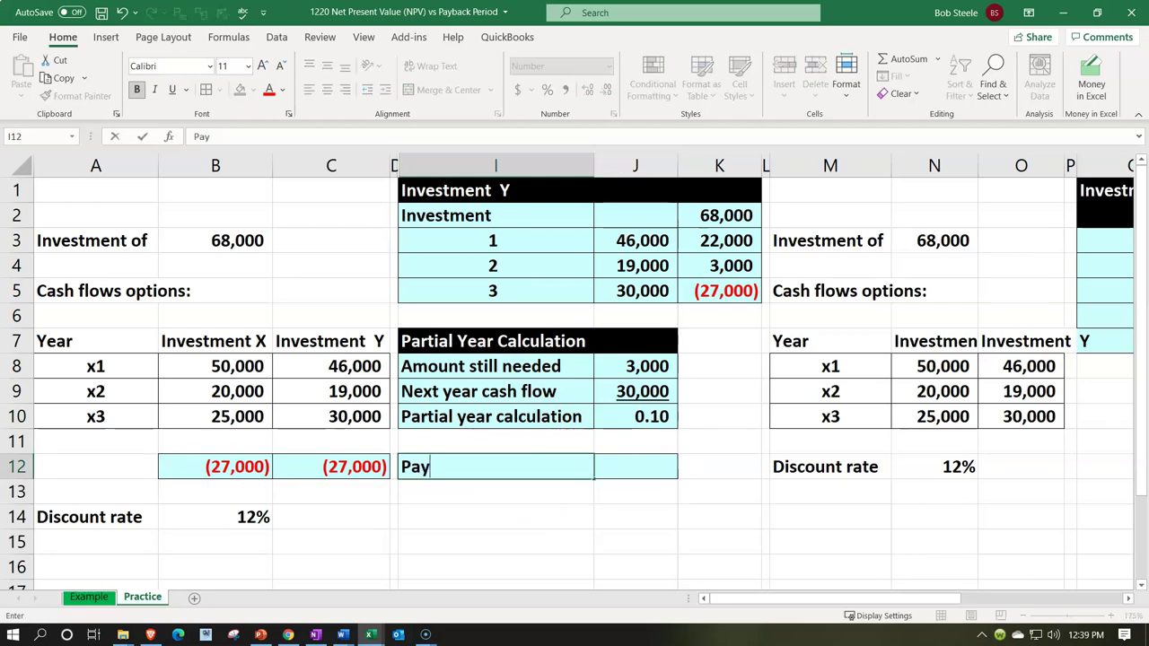
key(BackSpace)
key(BackSpace)
text(ack)
key(Tab)
Step: Calculate Investment Y's payback period in J12 by adding year 2 from I4 to the partial year in J10
key(Tab)
click(636, 467)
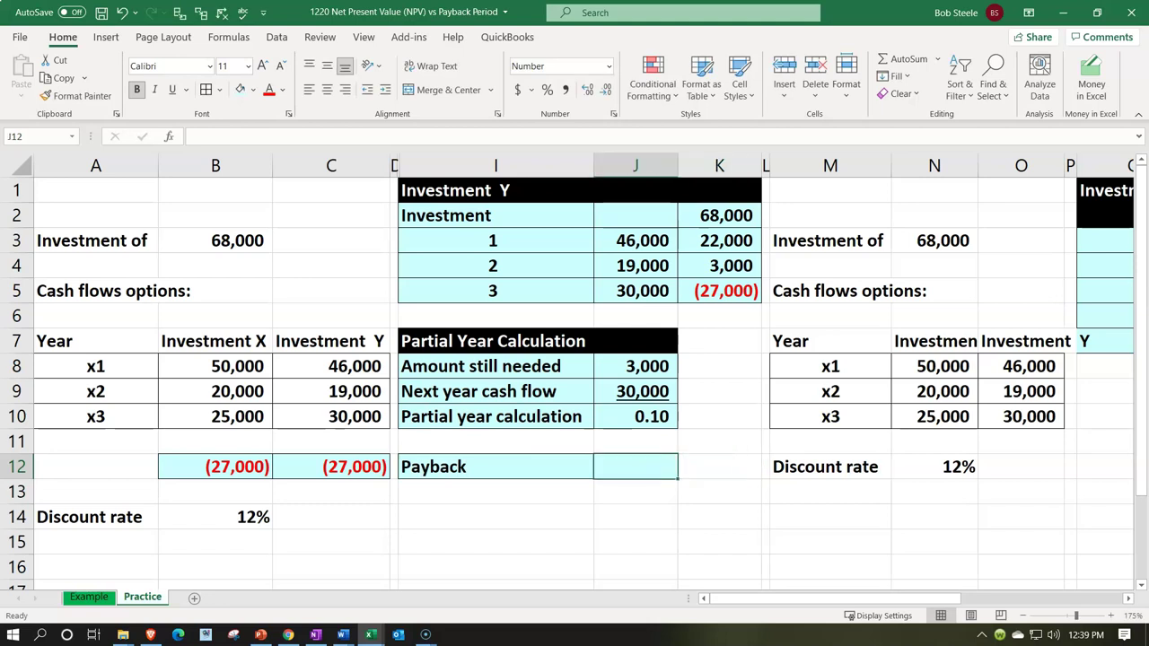
text(=)
key(Up)
key(Up)
key(Up)
key(Up)
key(Up)
key(Up)
key(Up)
key(Up)
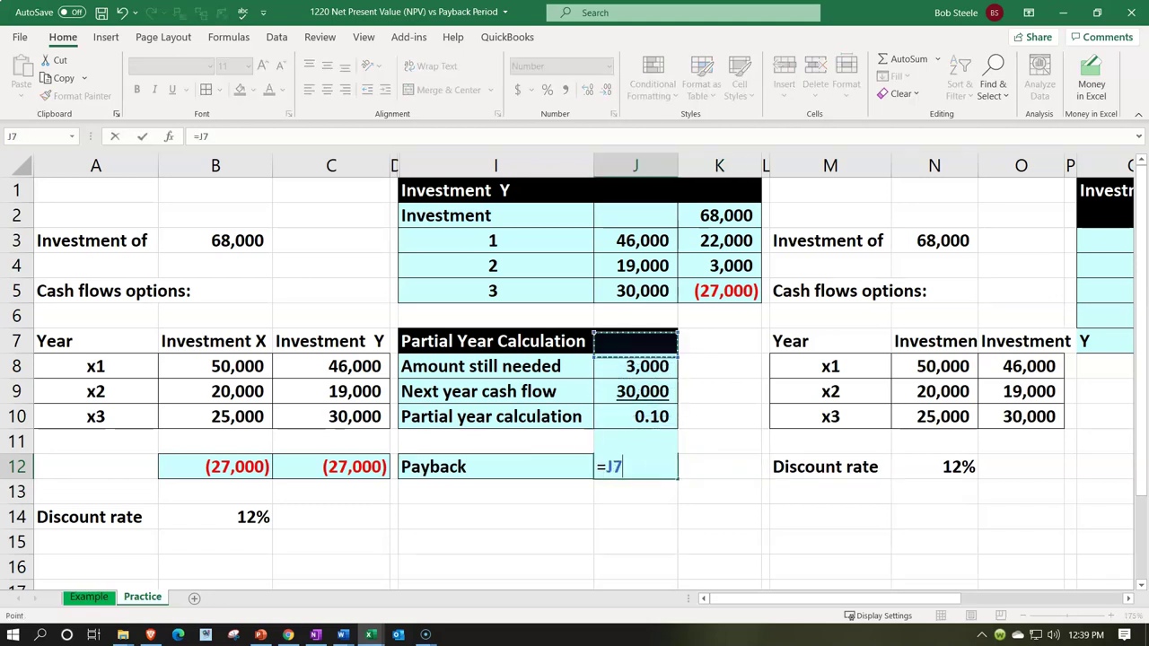
key(Left)
text(+)
key(Up)
key(Up)
key(Return)
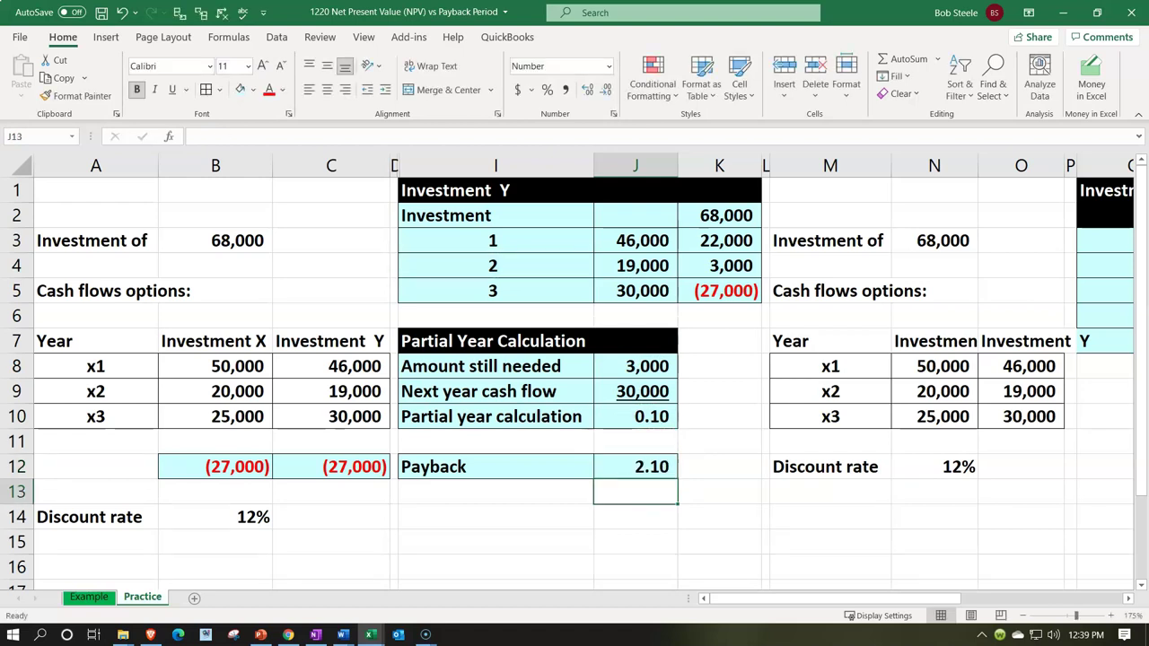
click(635, 466)
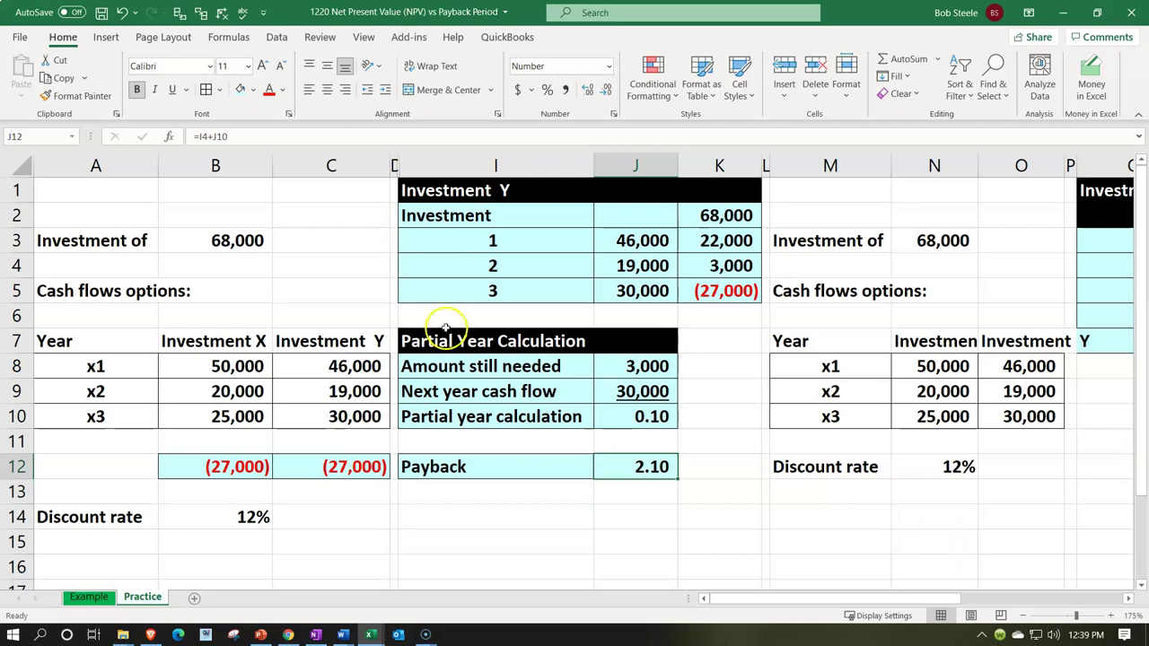
Step: Unhide the Investment X columns between columns C and I
click(348, 166)
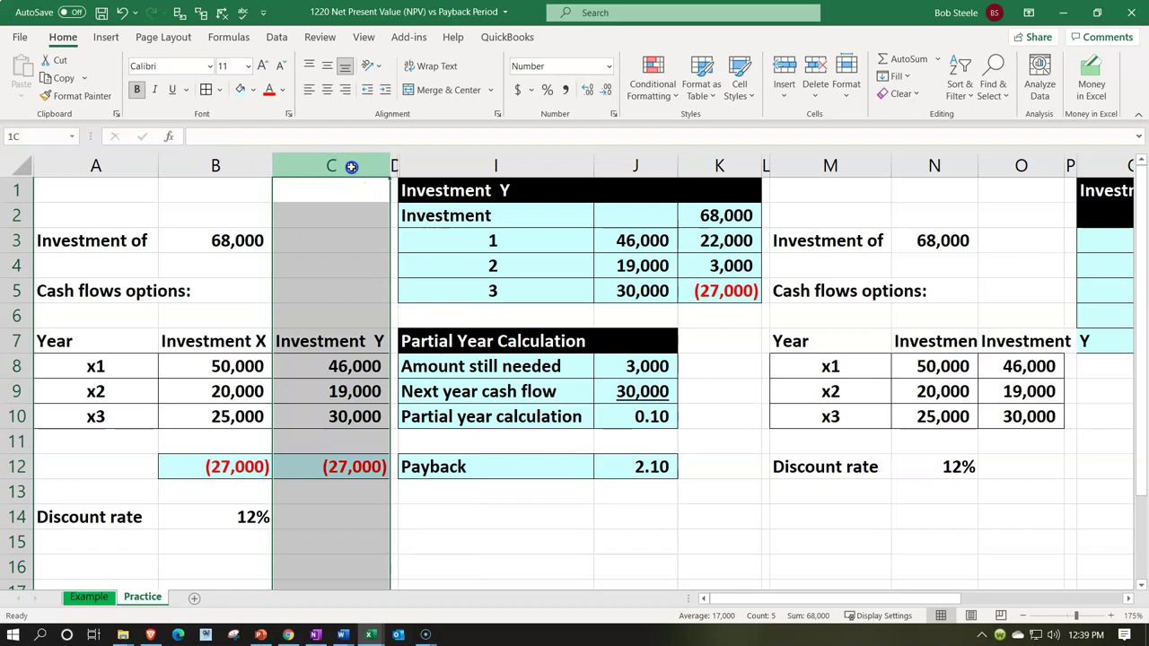
drag(351, 167, 436, 168)
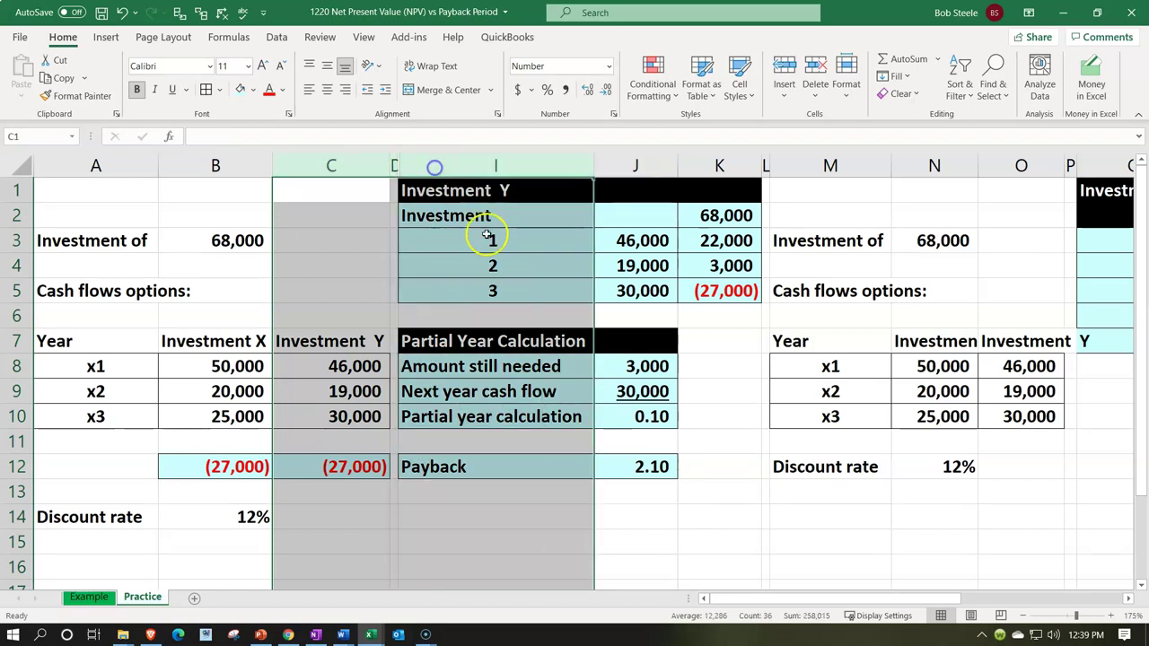
right_click(494, 258)
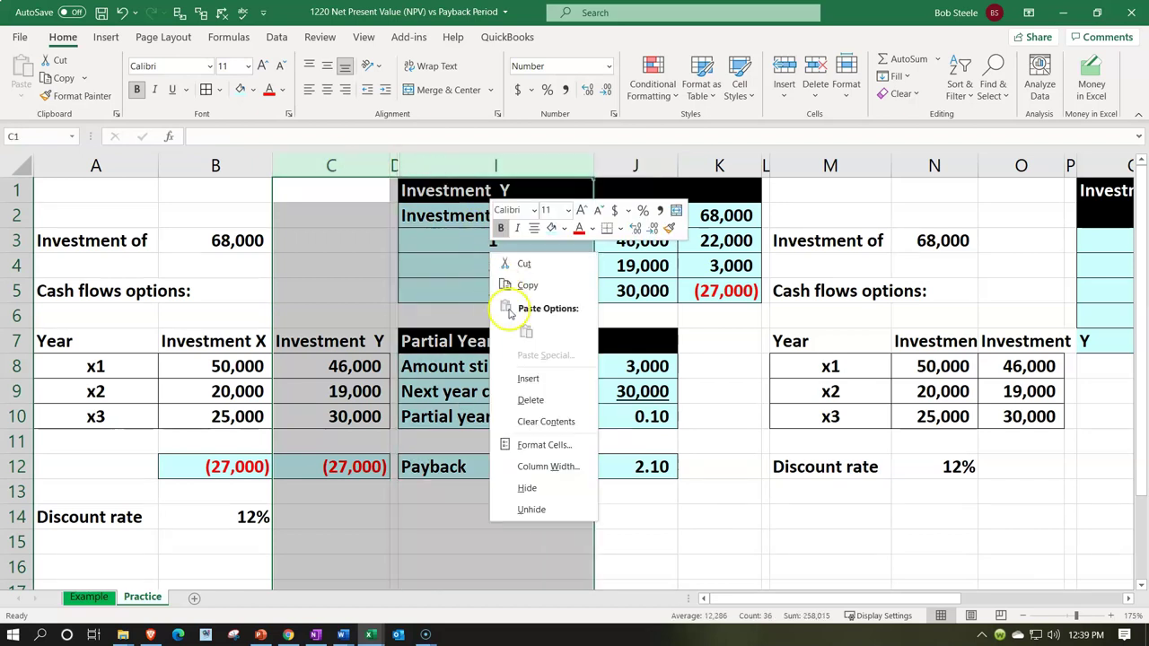
click(530, 509)
click(539, 504)
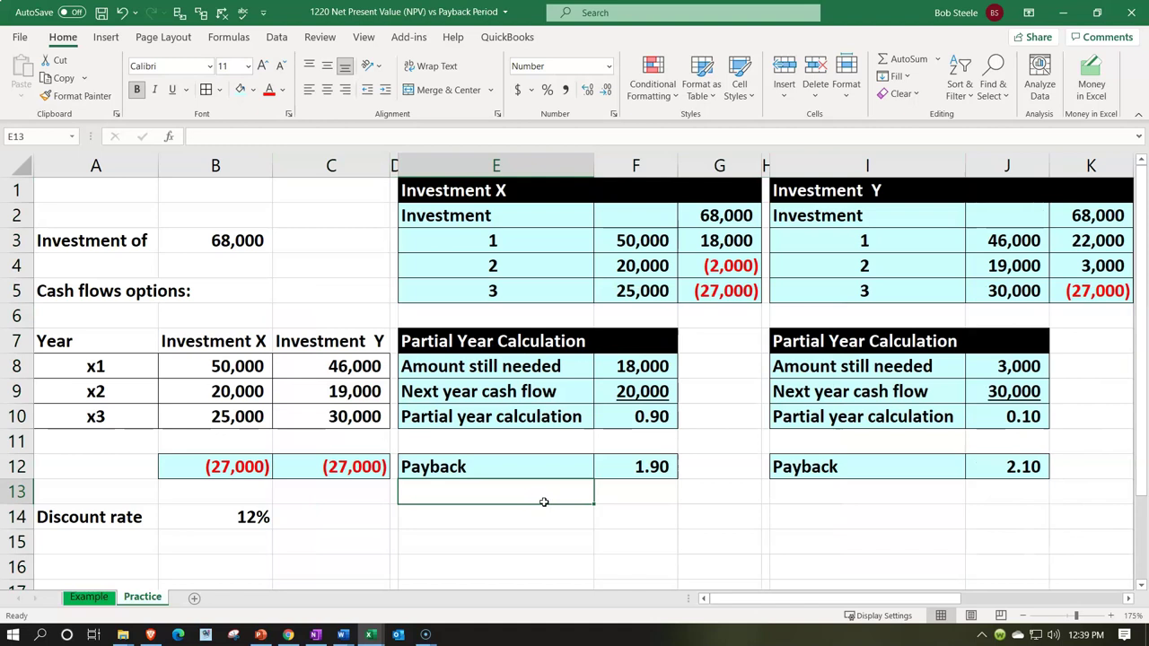
click(546, 503)
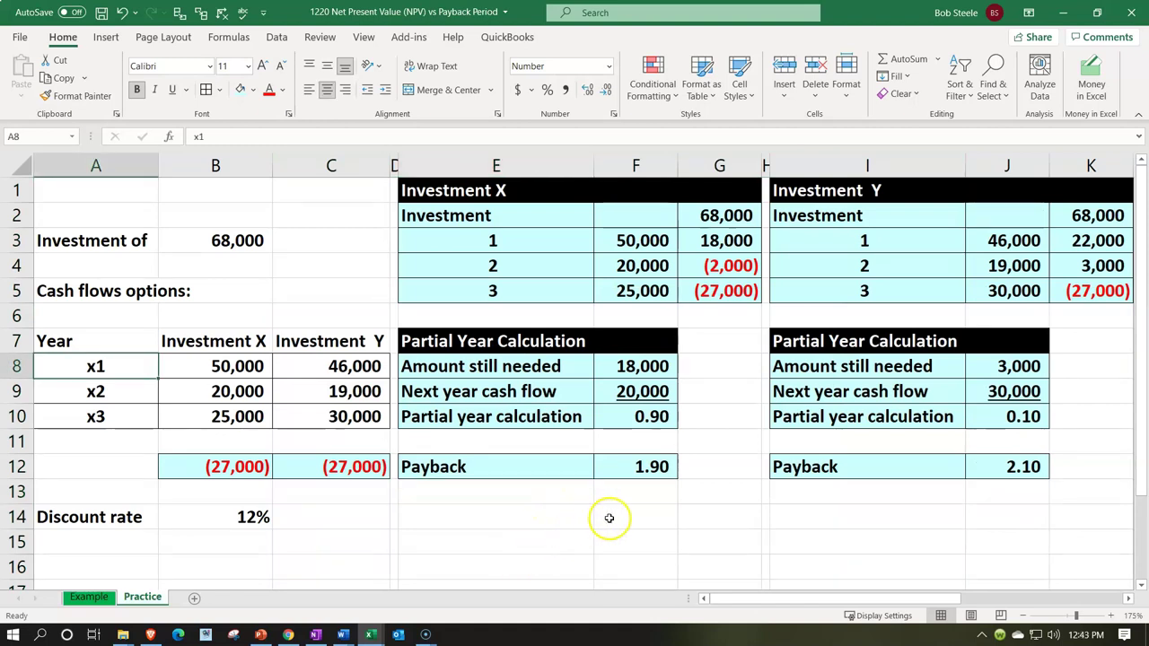
Step: Examine Investment X's payback in F12, then the investment amount, Investment X cash flows and discount rate in column N
click(610, 518)
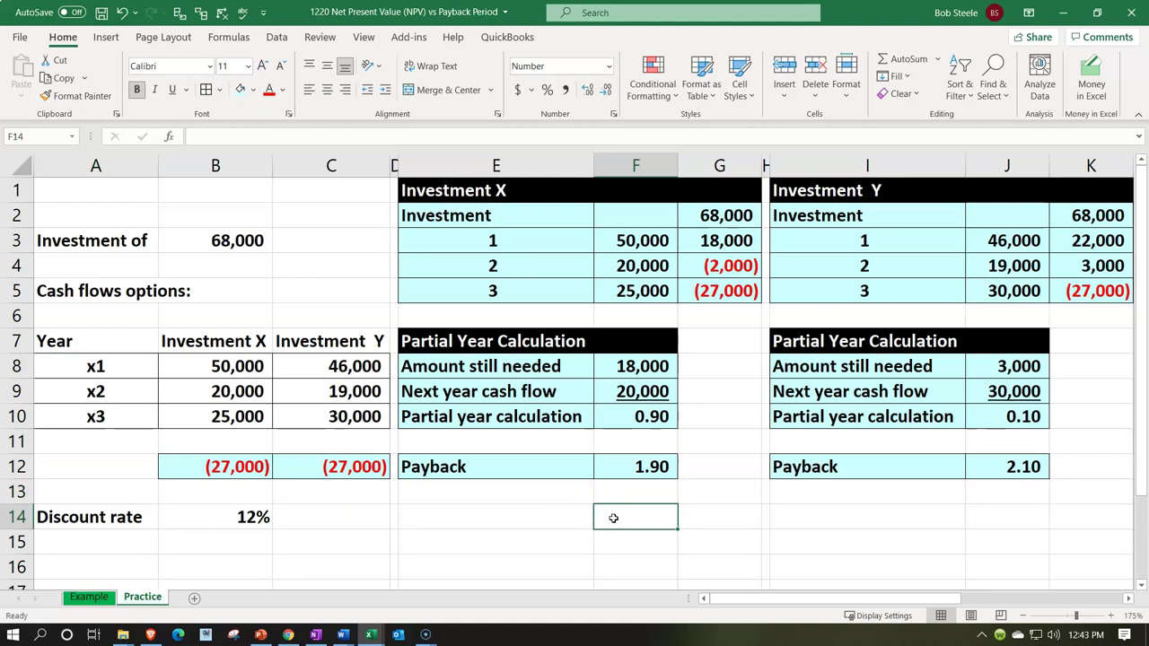
click(655, 468)
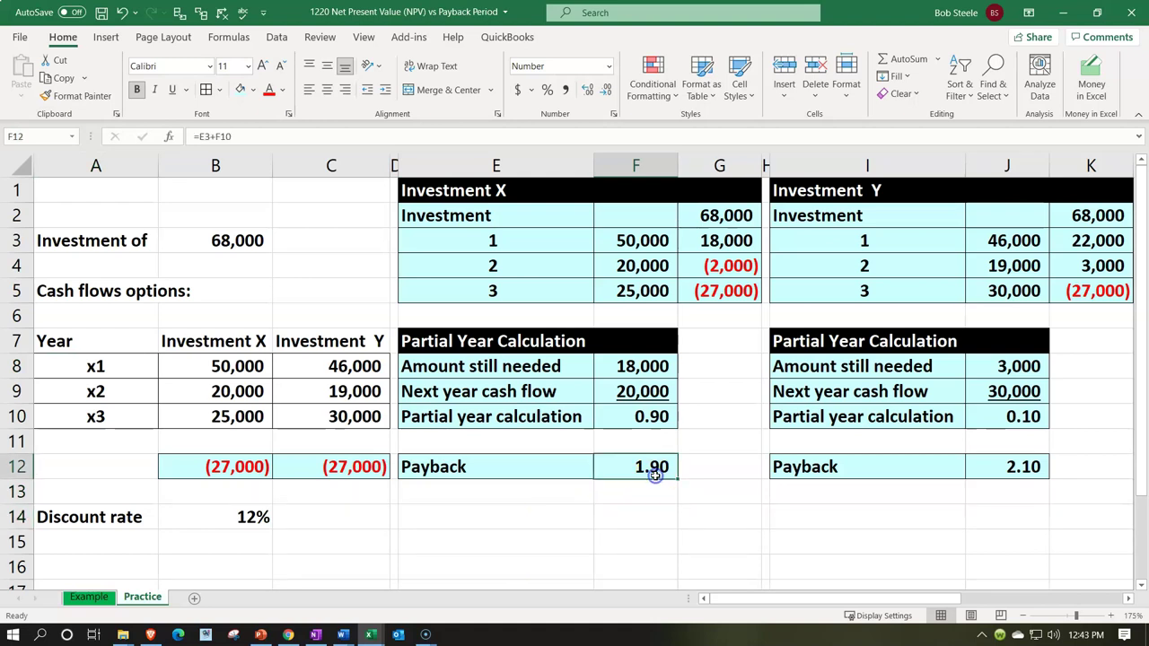
click(778, 233)
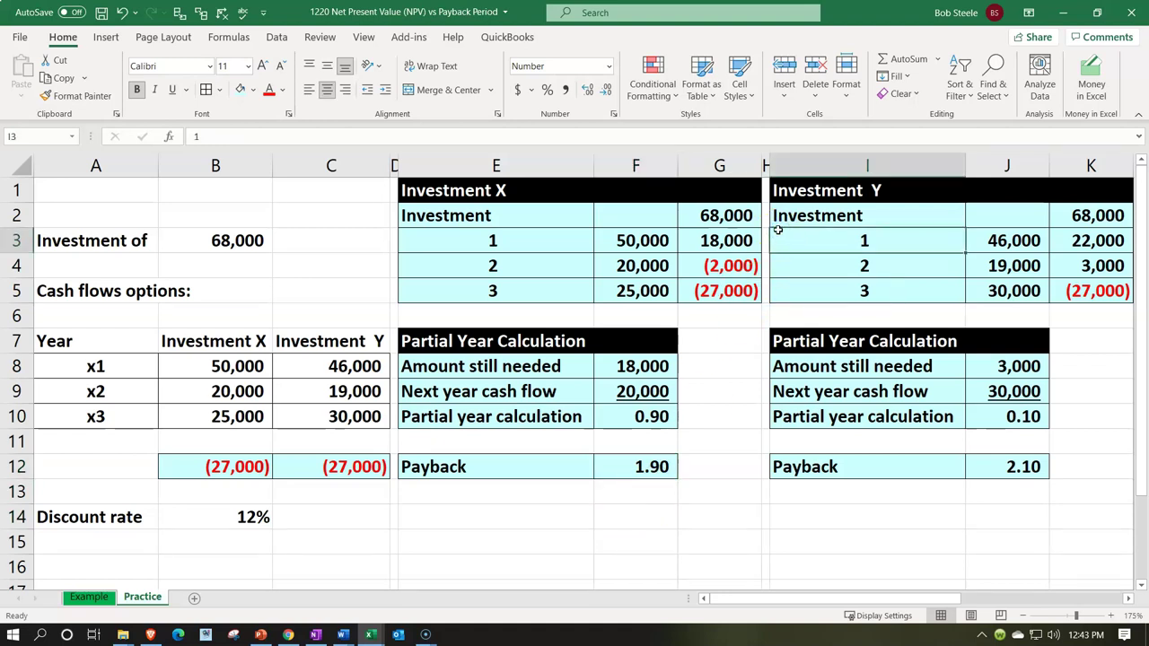
key(Right)
key(Right)
key(Right)
key(Right)
key(Right)
key(Right)
key(Right)
key(Right)
key(Right)
key(Right)
key(Right)
key(Right)
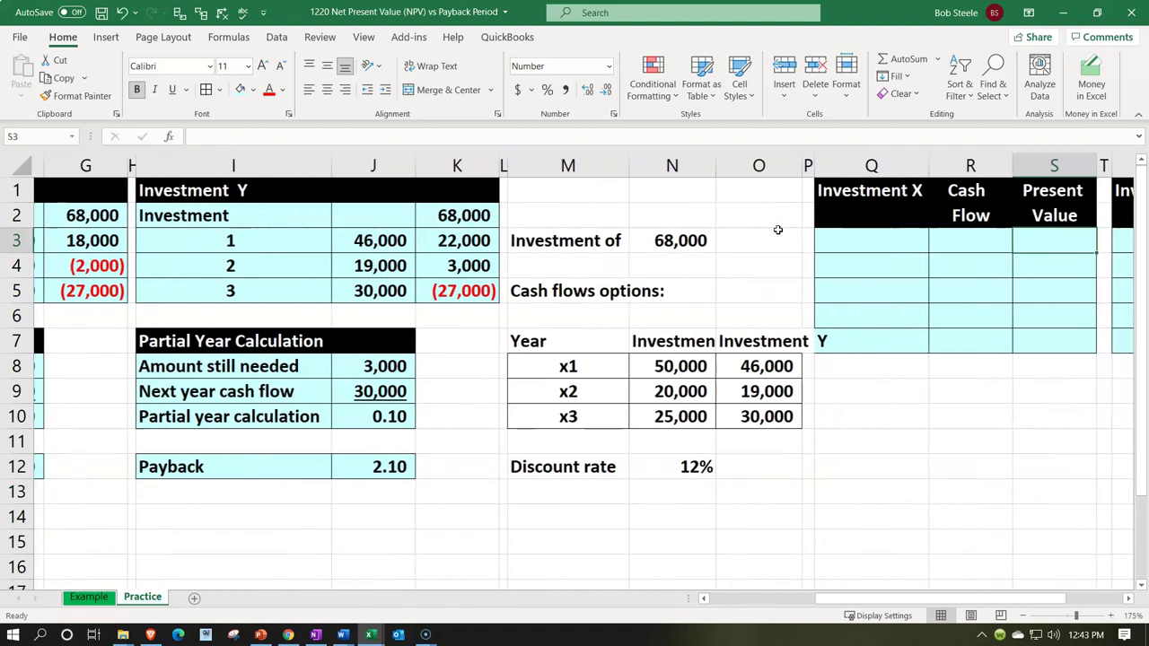
key(Right)
key(Right)
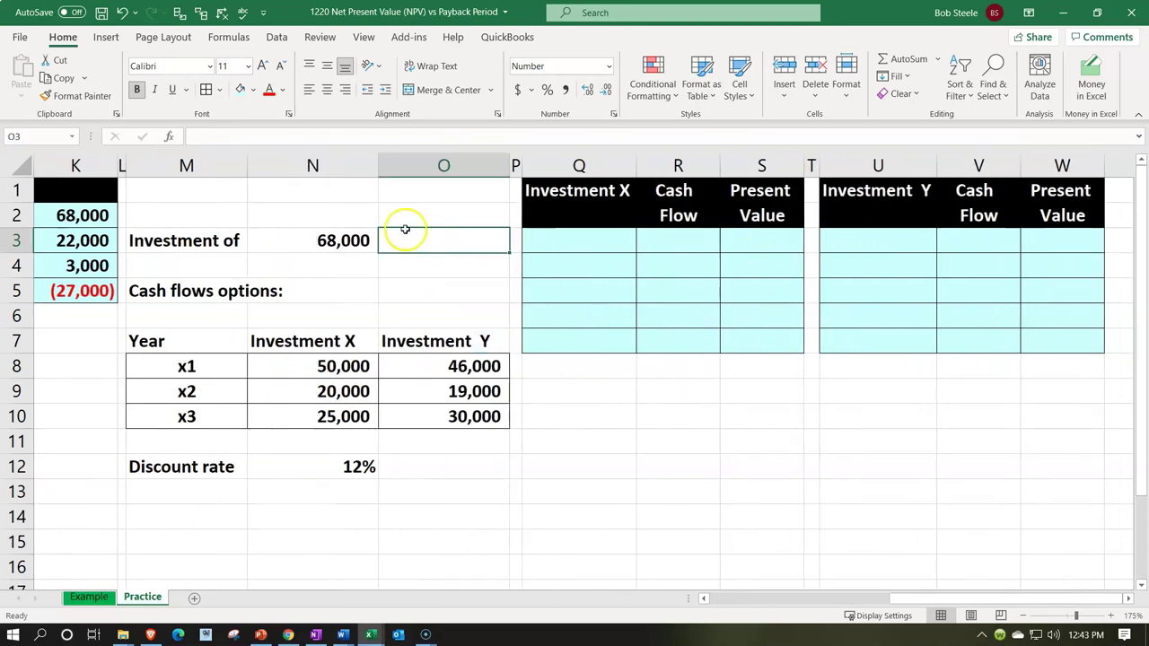
click(336, 236)
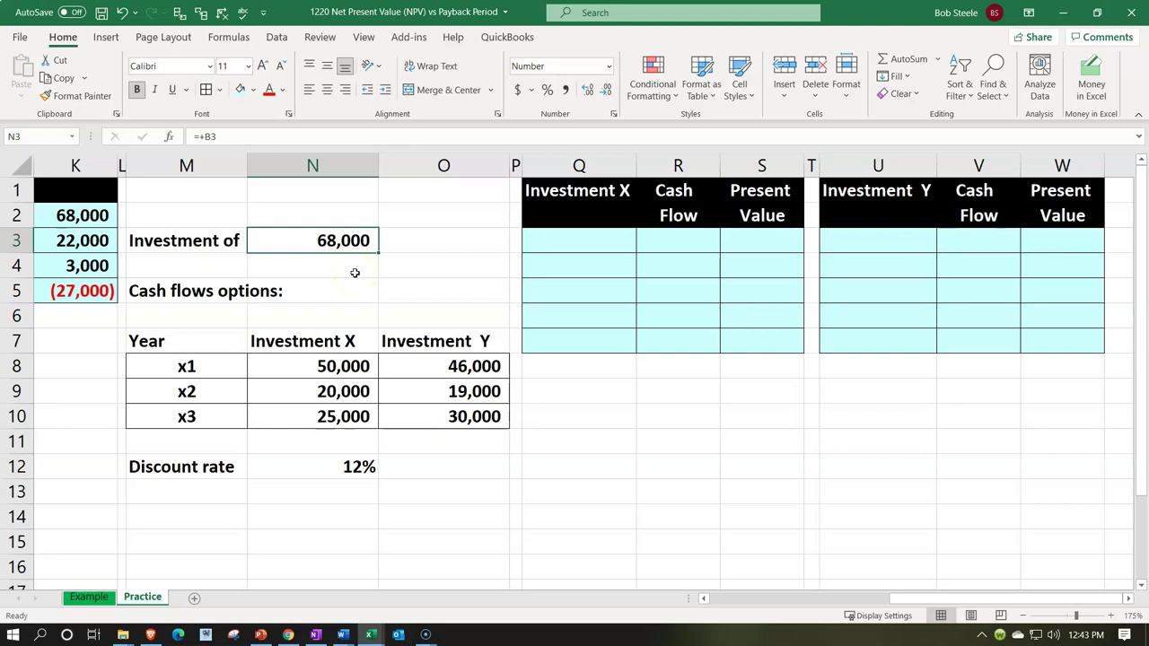
drag(328, 366, 337, 414)
click(345, 466)
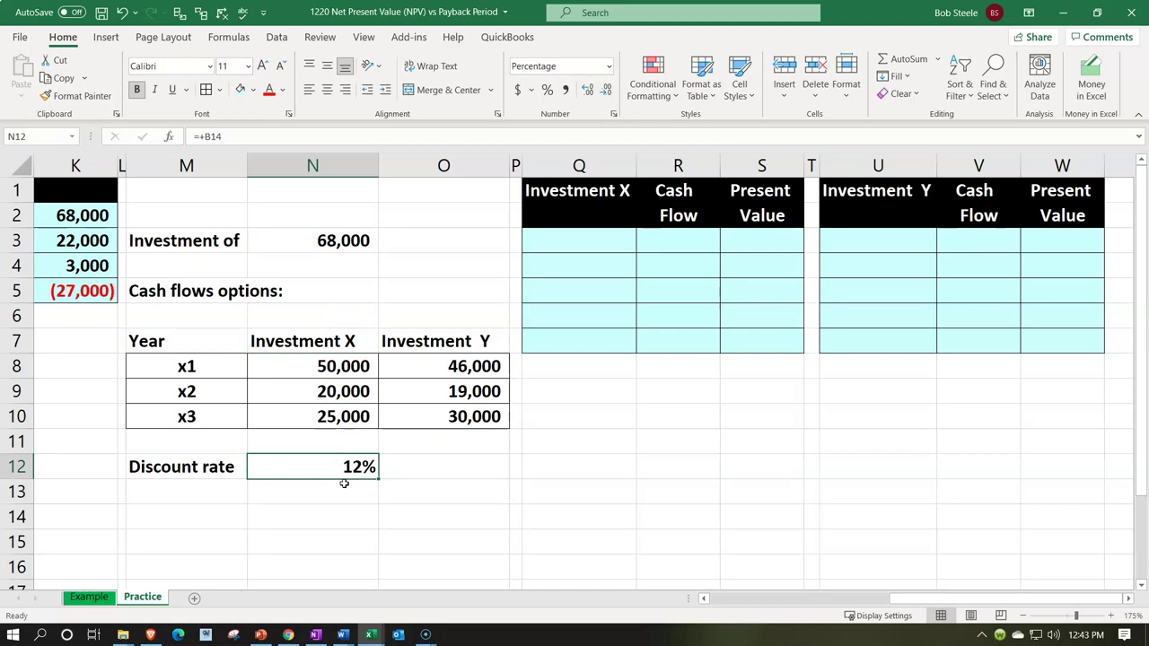
click(373, 473)
Step: Number the periods 0 through 4 in Q3:Q7 of the Investment X present value table and center them
click(587, 242)
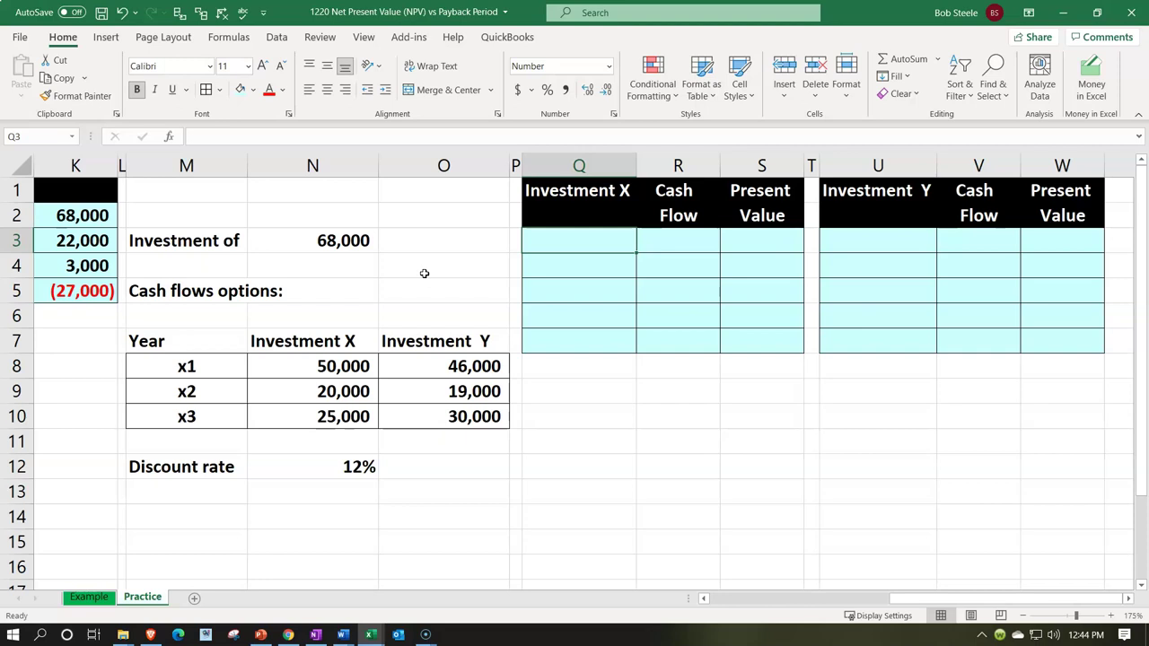
text(0)
key(Return)
text(1)
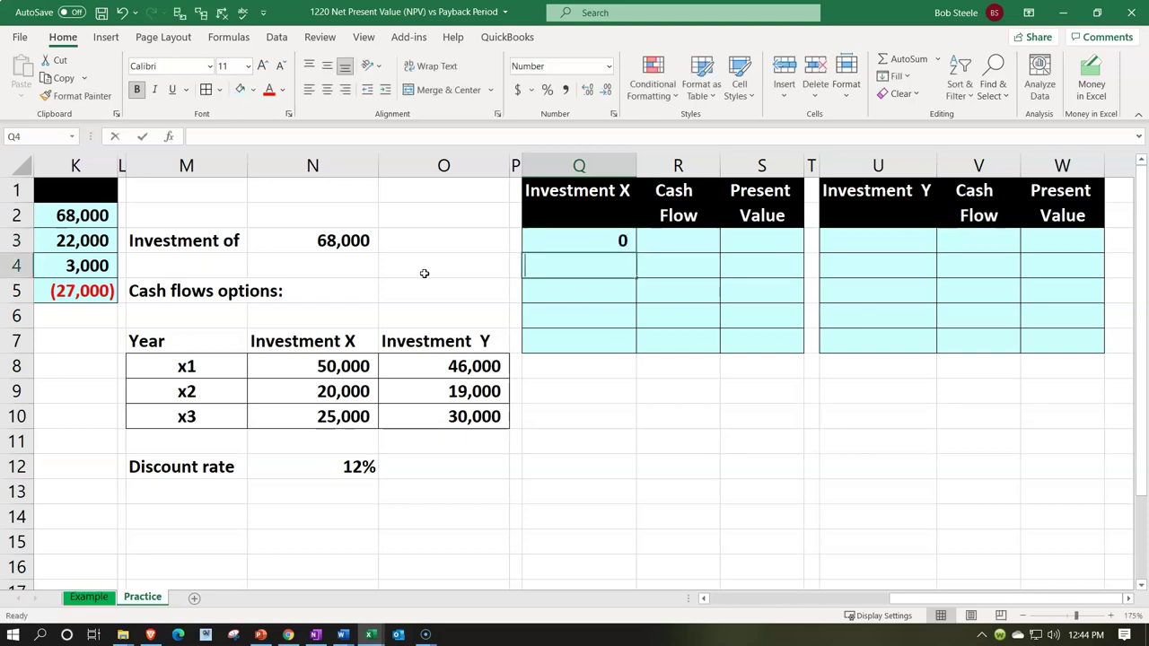
key(Return)
text(2)
key(Return)
drag(544, 236, 554, 283)
drag(636, 303, 629, 346)
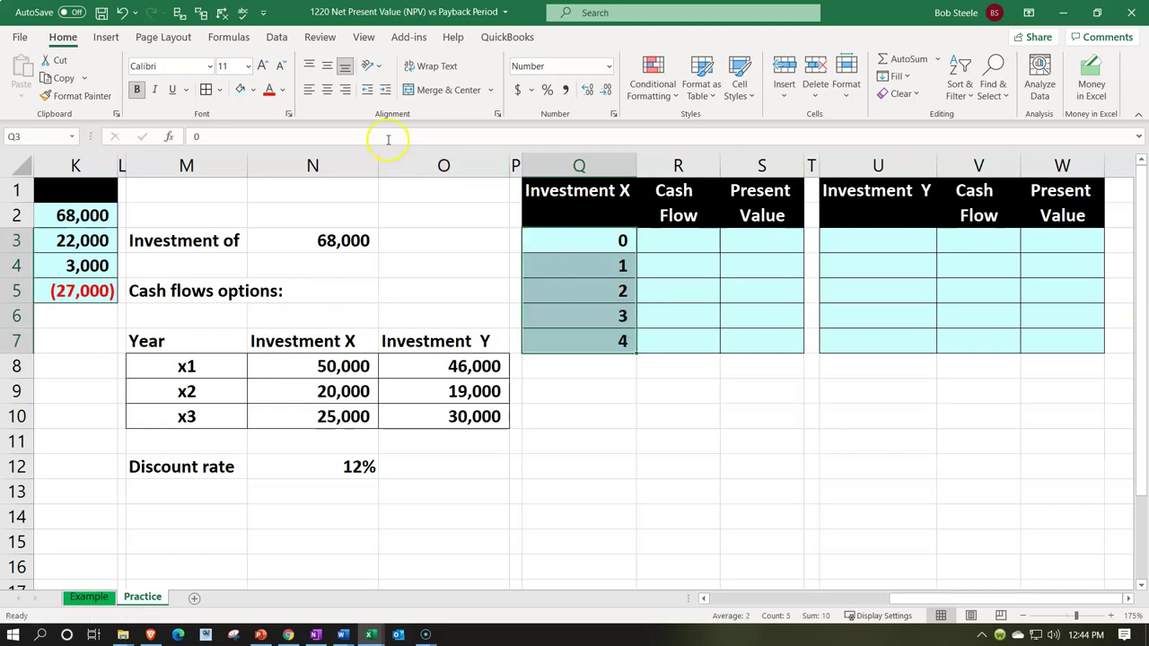
click(326, 91)
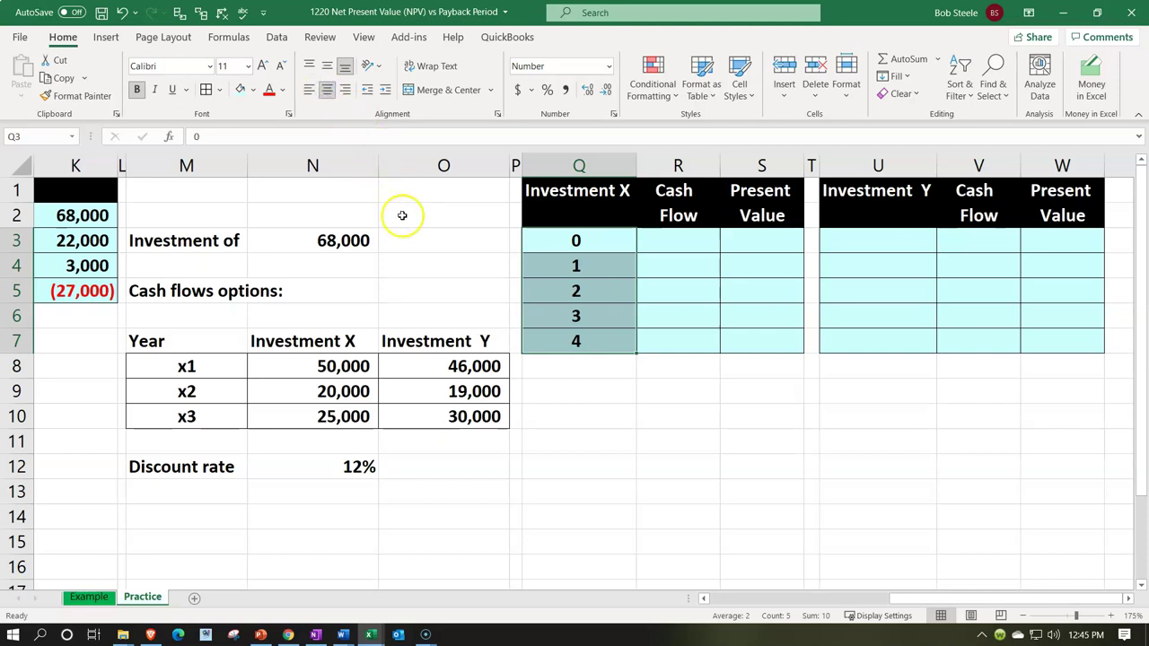
Step: Enter the period 0 cash flow in R3 as the negative of the investment amount in N3
click(669, 246)
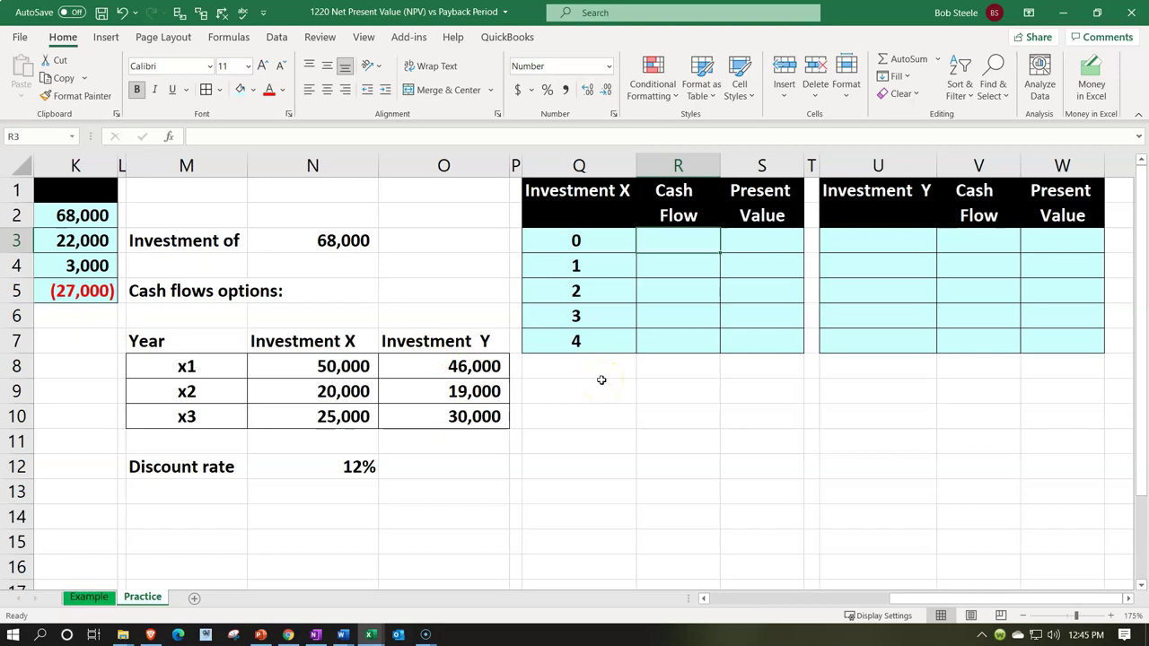
text(-)
key(Left)
key(Left)
key(Left)
key(Left)
key(Left)
key(Right)
key(Return)
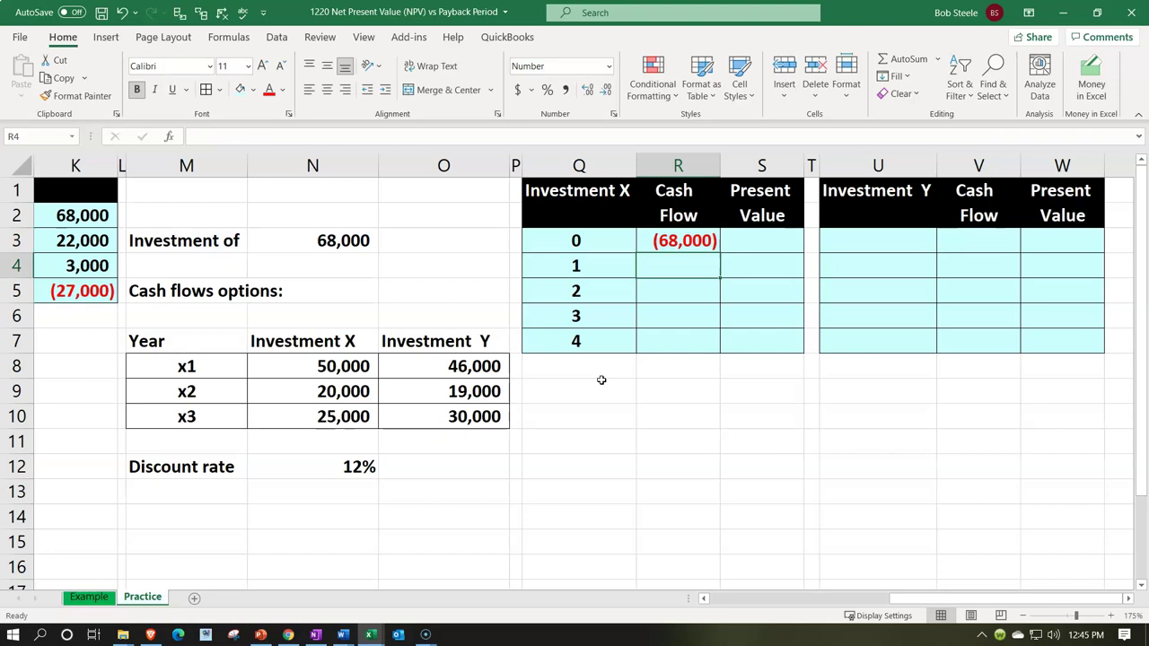
Step: Link the period 1 cash flow in R4 to N8 and fill the formula down through R6
key(Left)
key(Up)
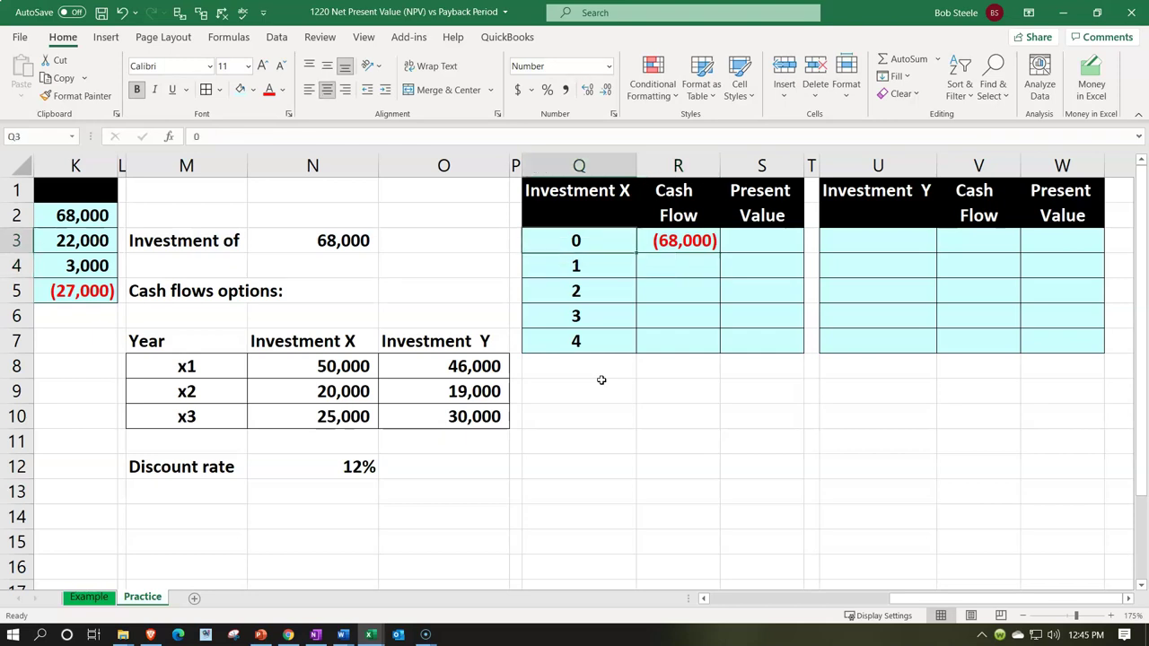
key(Down)
key(Right)
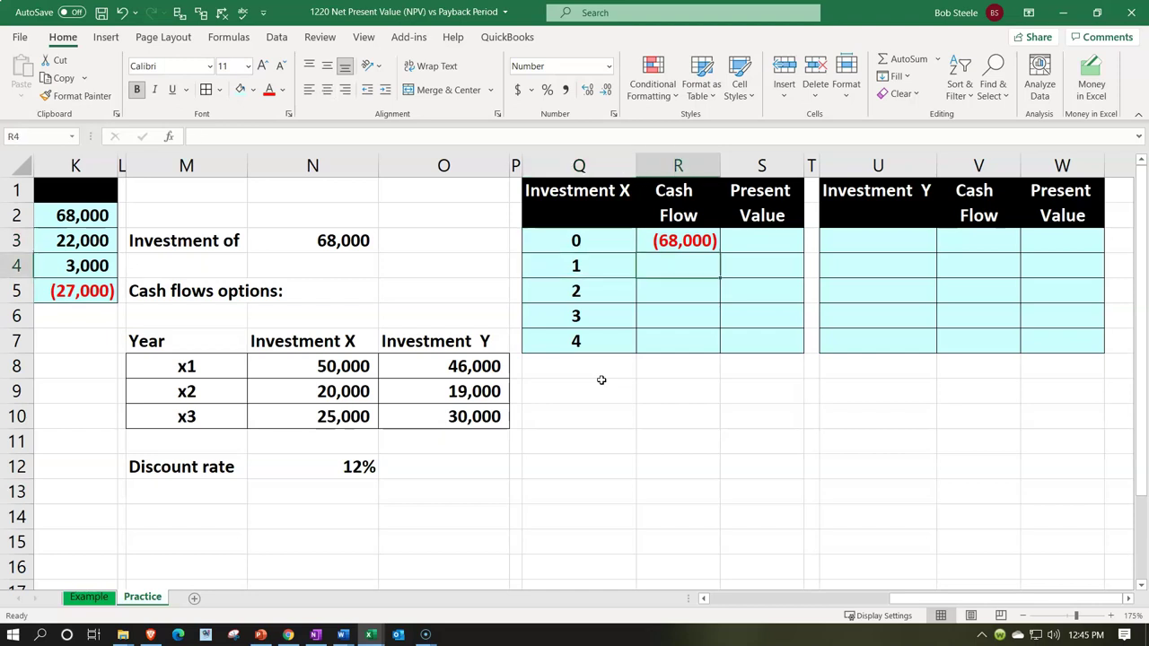
text(=)
key(Down)
key(Down)
key(Down)
key(Left)
key(Left)
key(Left)
key(Left)
key(Down)
key(Return)
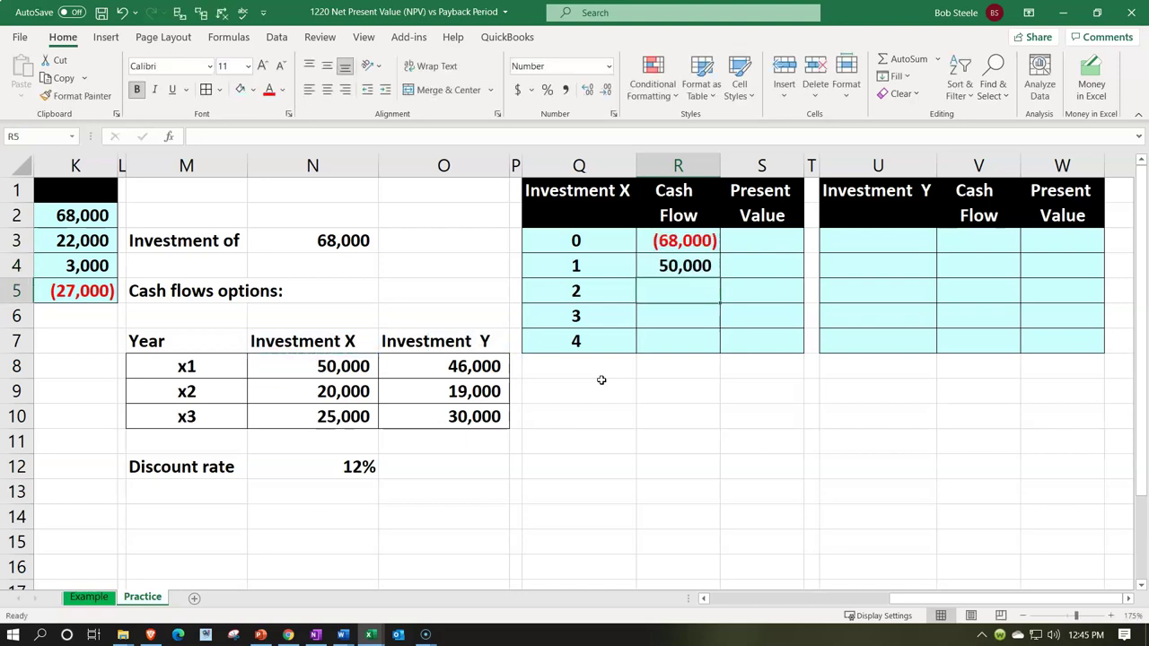
click(700, 262)
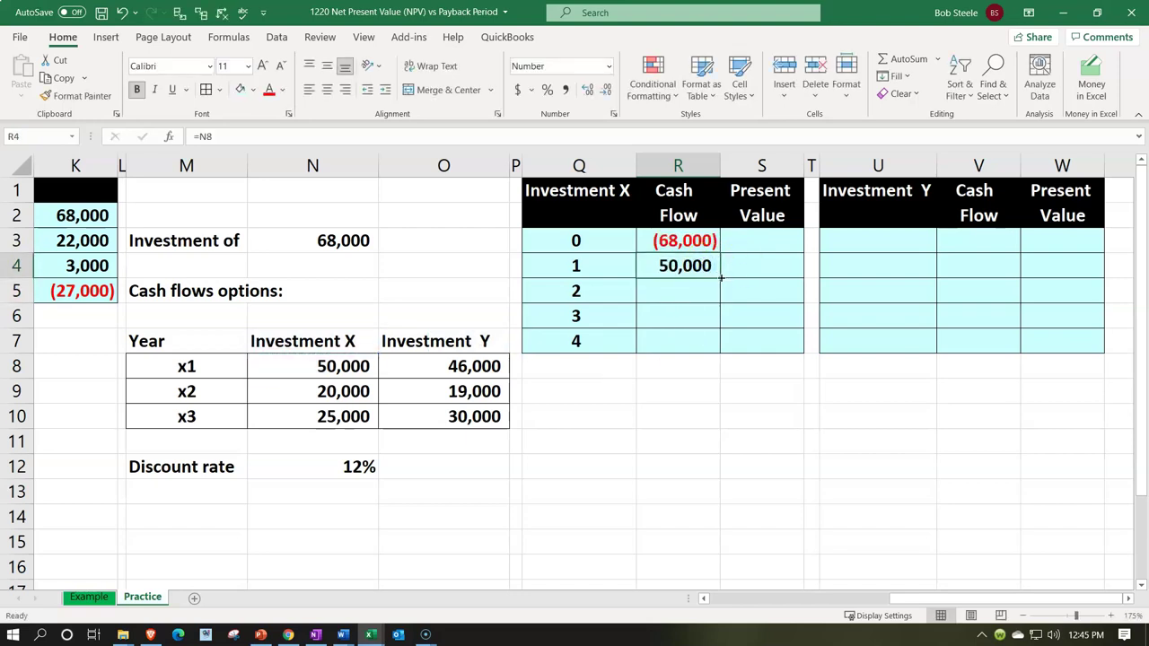
drag(721, 279, 709, 319)
Step: Replace the period number in Q7 with the label "Total" and left-align it
click(619, 340)
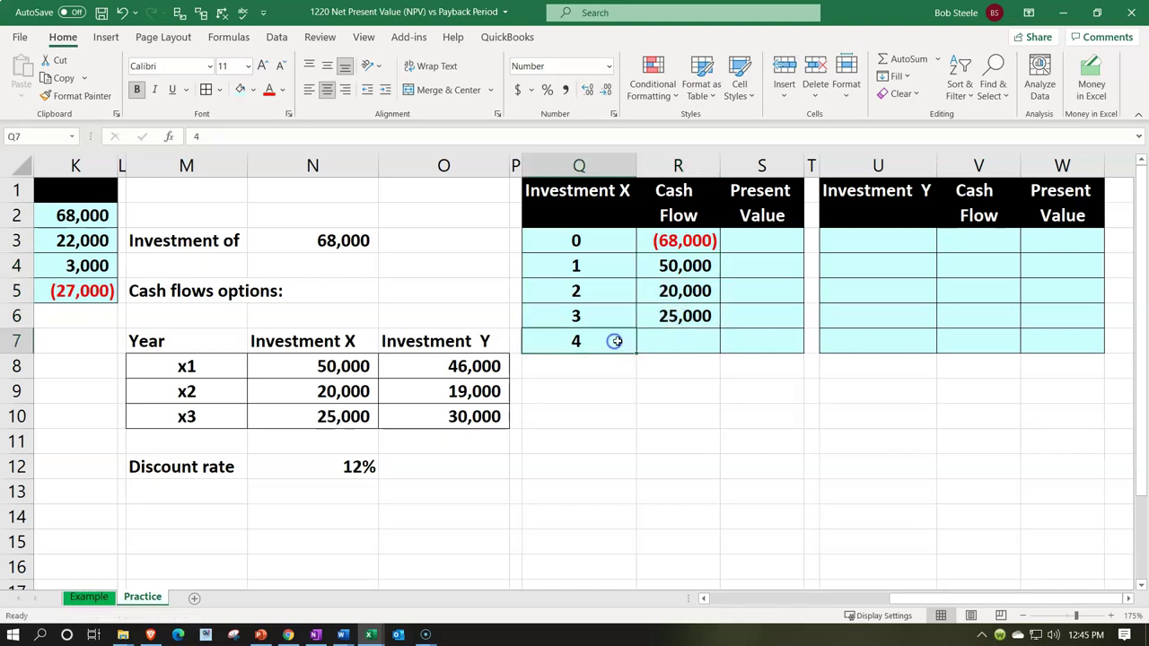
text(Total)
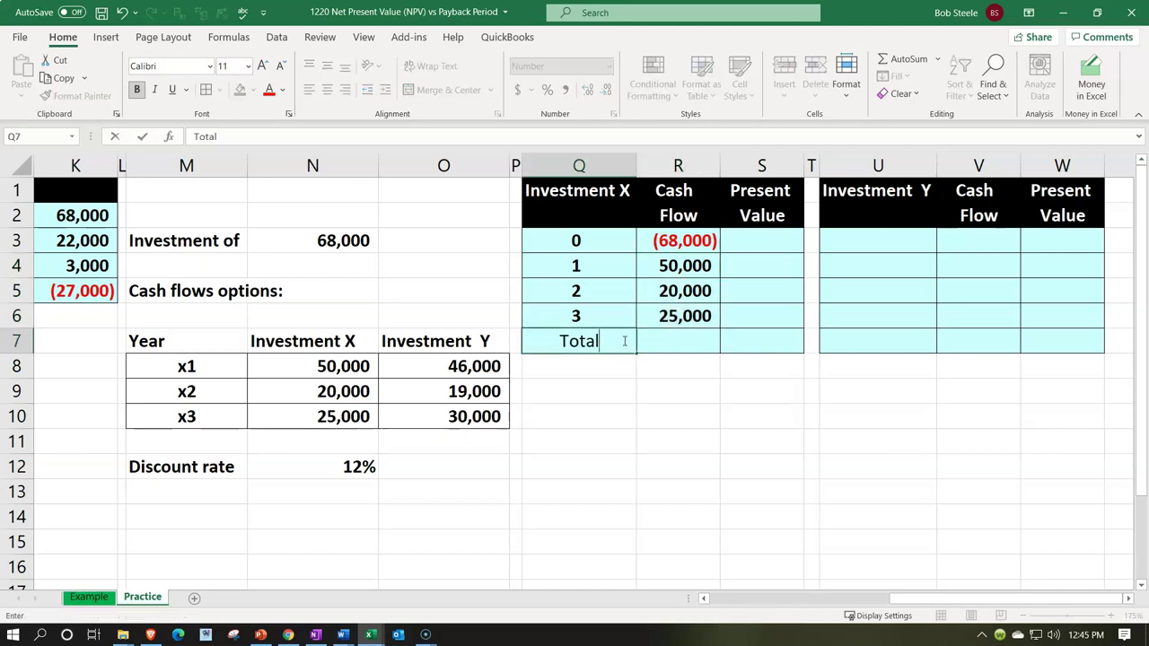
key(Tab)
click(623, 340)
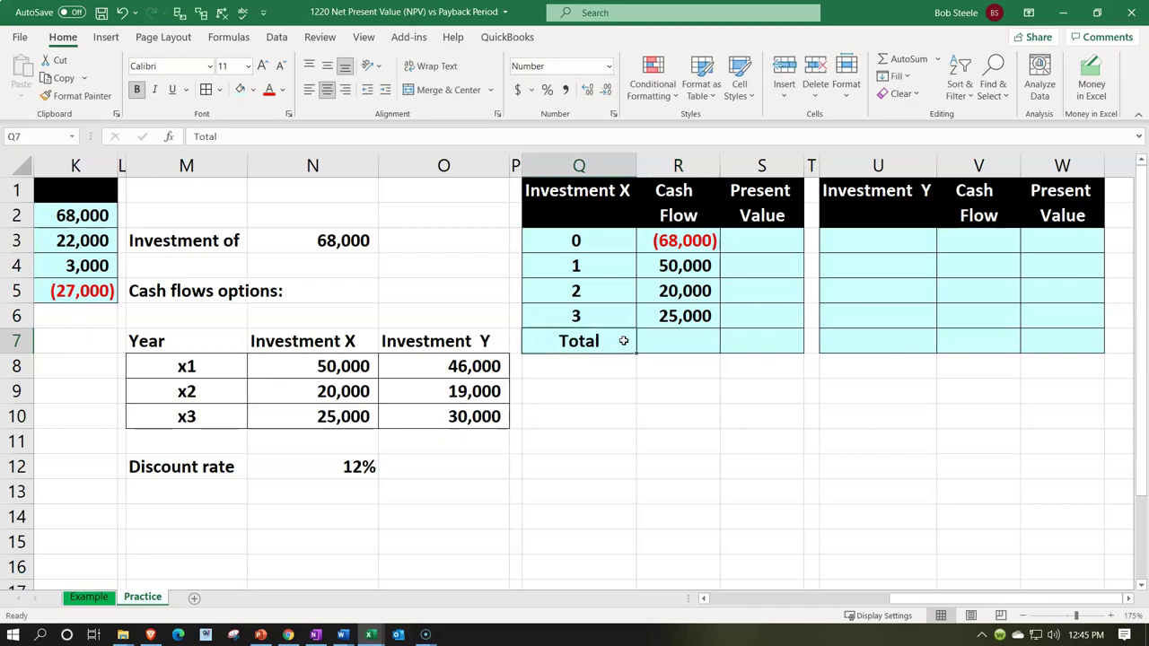
click(308, 90)
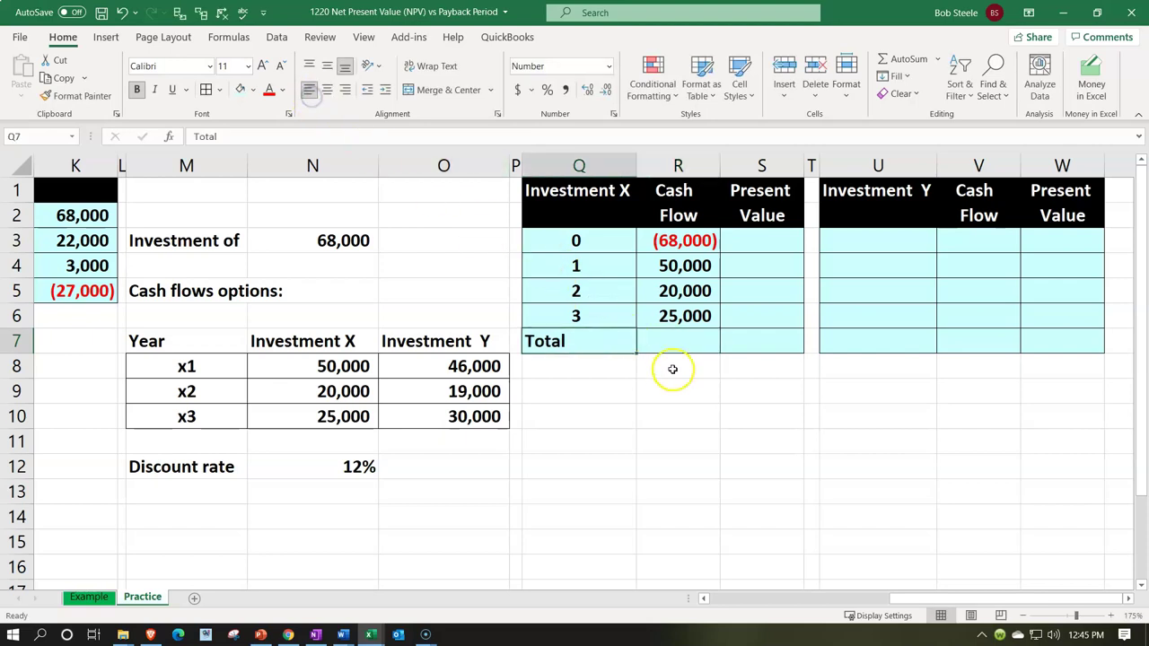
Step: Underline the period 3 cash flow in R6 and total the cash flows R3:R6 in R7 with SUM
click(685, 321)
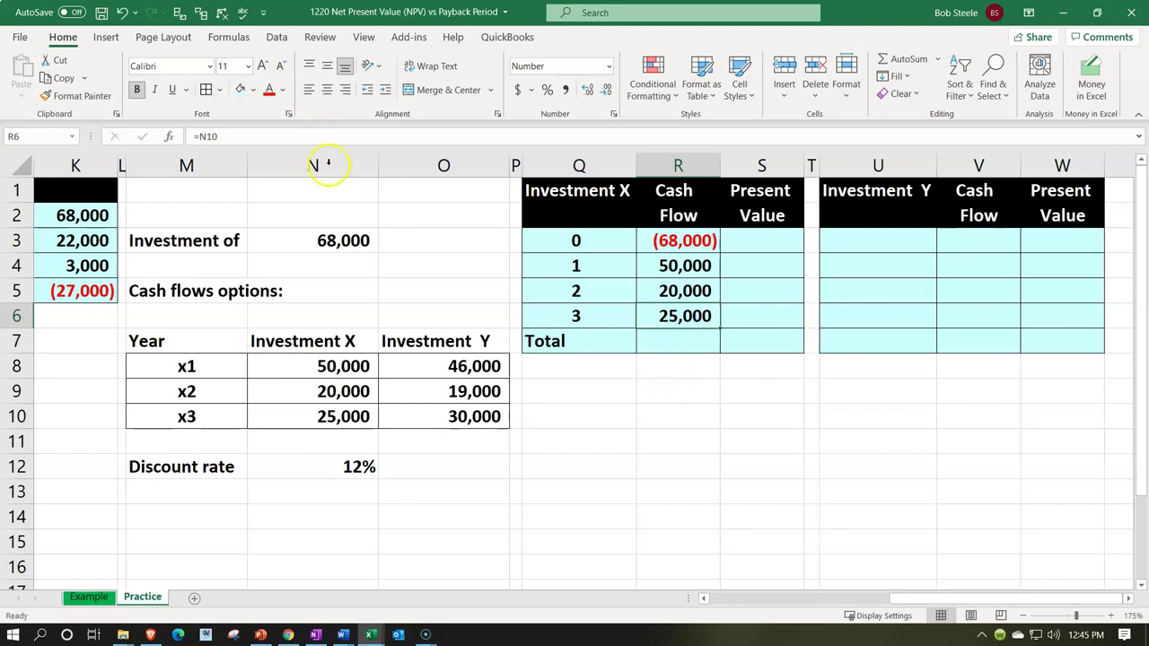
click(174, 89)
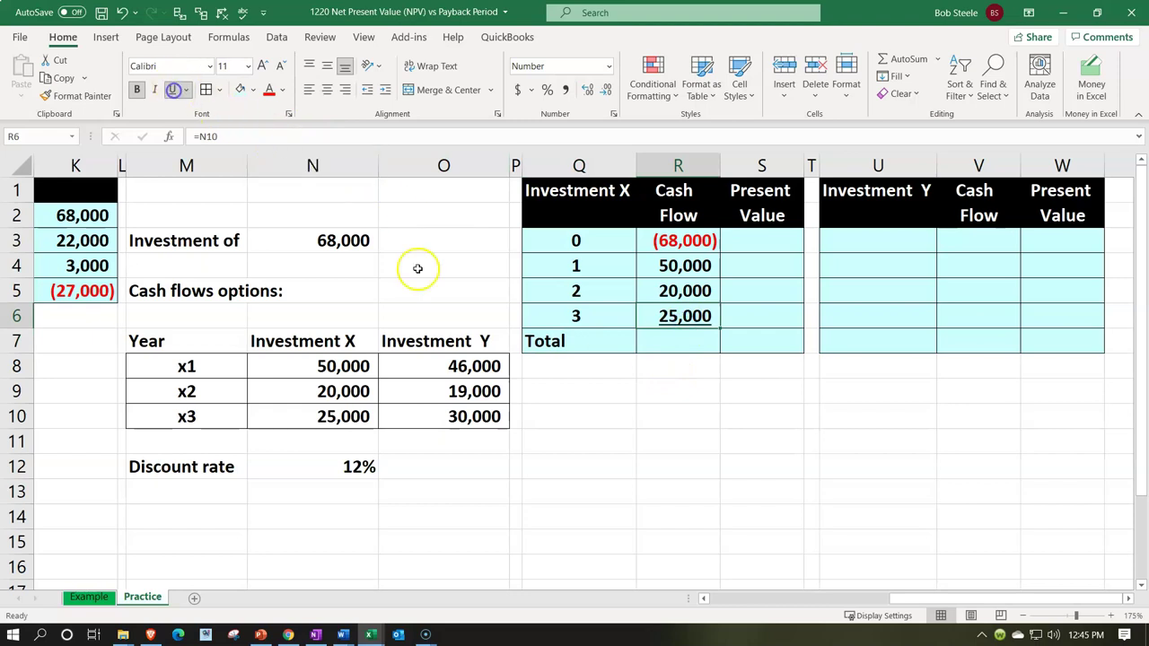
click(661, 340)
text(=s)
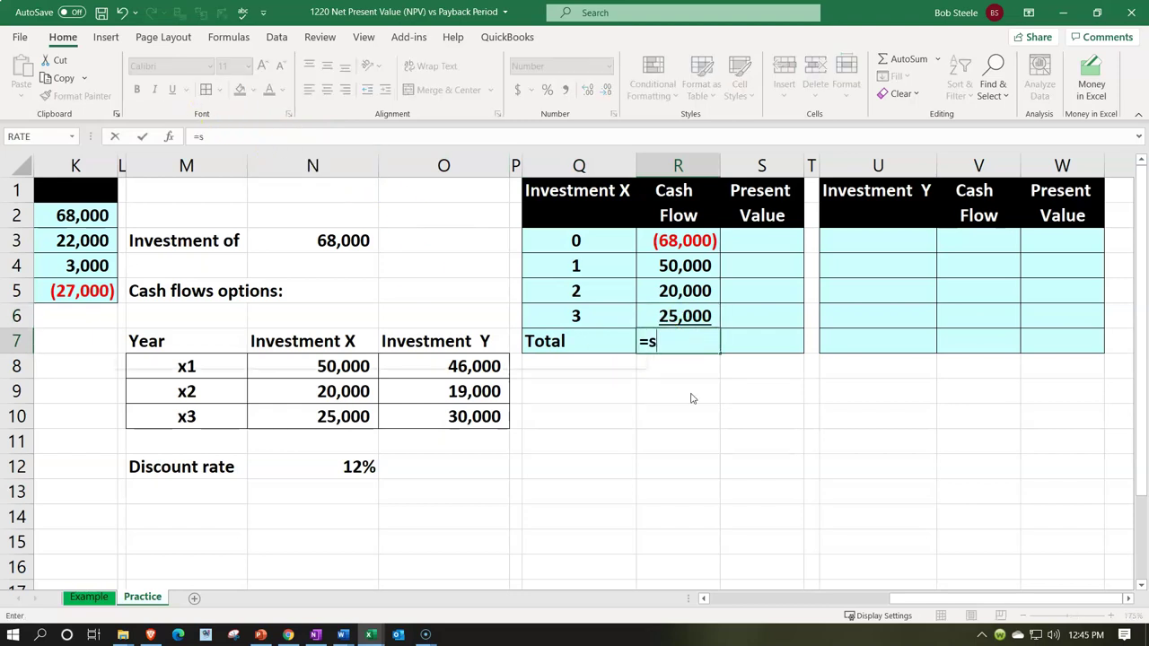
text(um()
key(Up)
key(shift+Up)
key(shift+Up)
key(shift+Up)
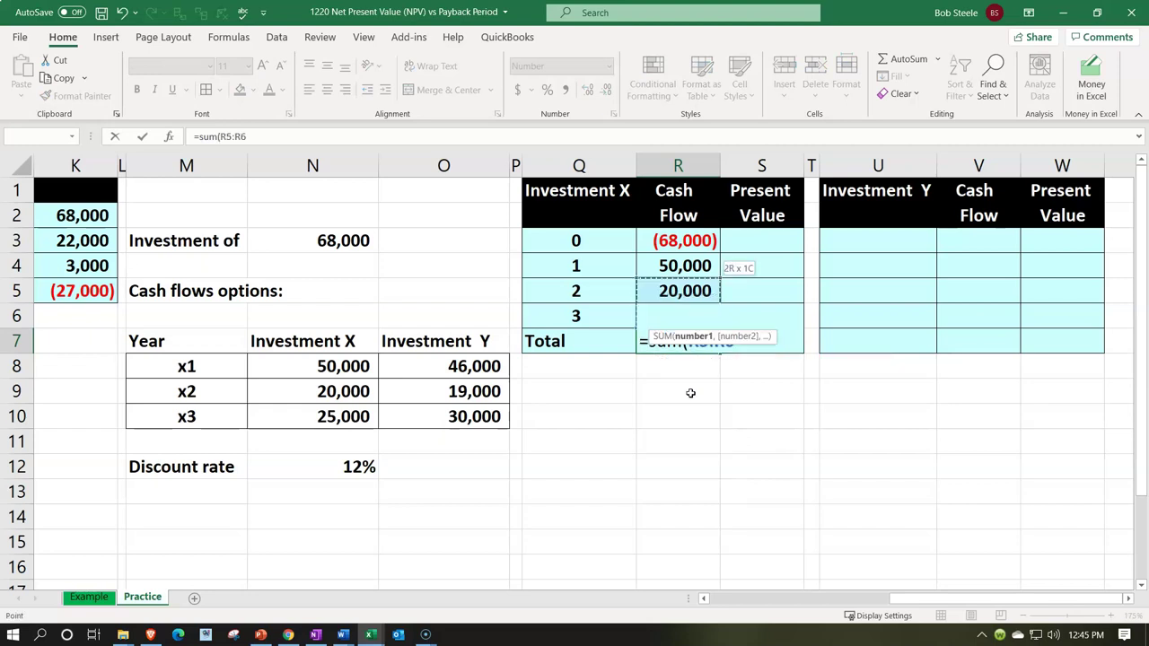
key(Return)
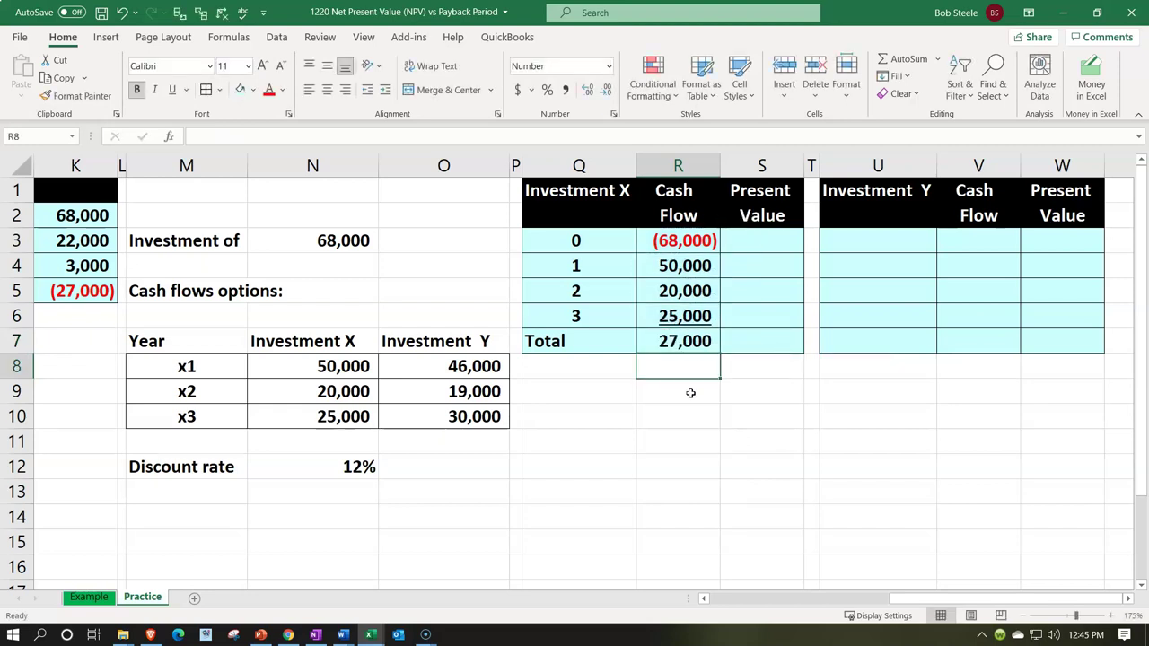
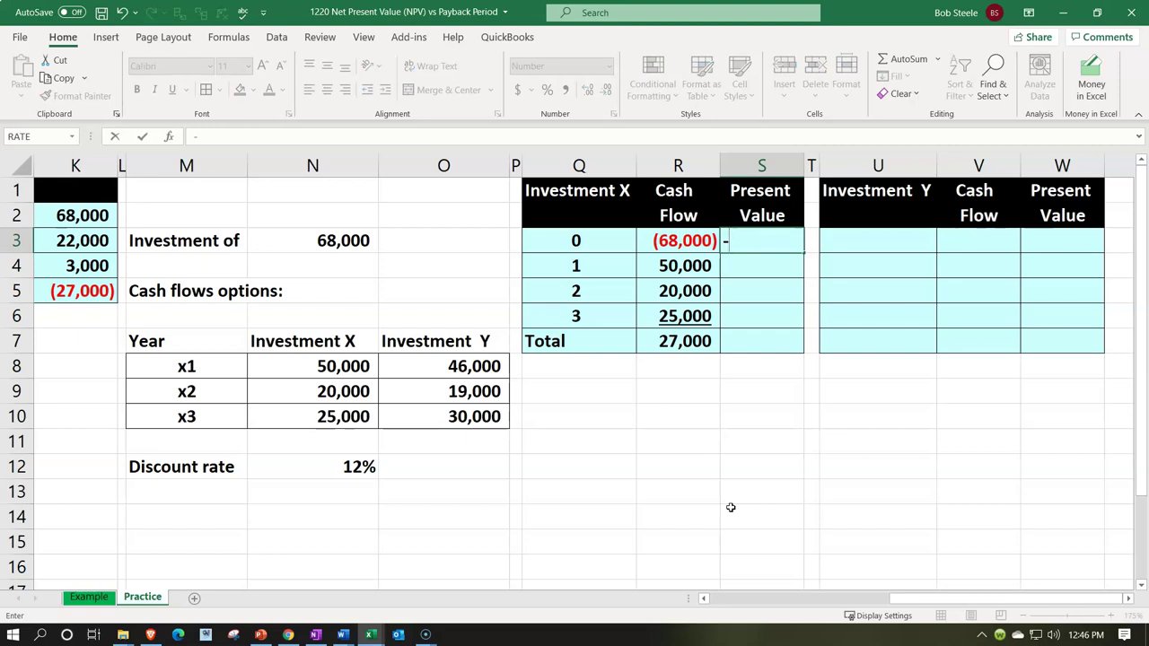
Step: Calculate Investment X's period 0 present value in S3 as -PV with rate N12, period Q3, blank payment and future value R3
text(pv()
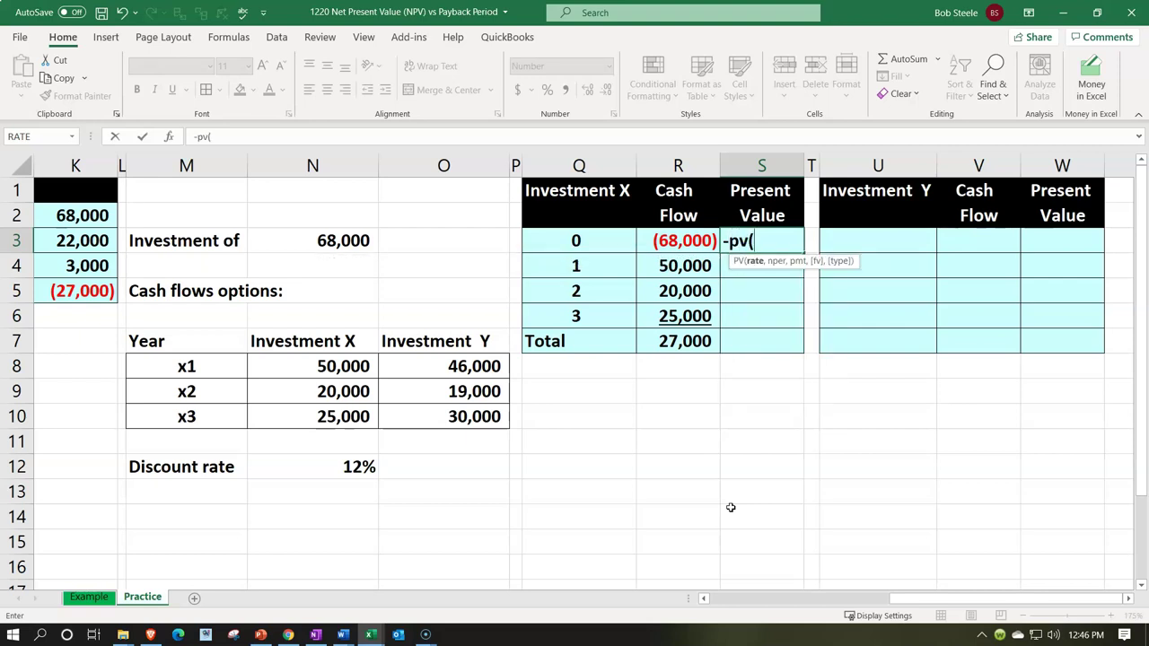
key(Down)
key(Down)
key(Down)
key(Down)
key(Down)
key(Down)
key(Down)
key(Left)
key(Left)
key(Left)
key(Left)
key(Down)
key(Left)
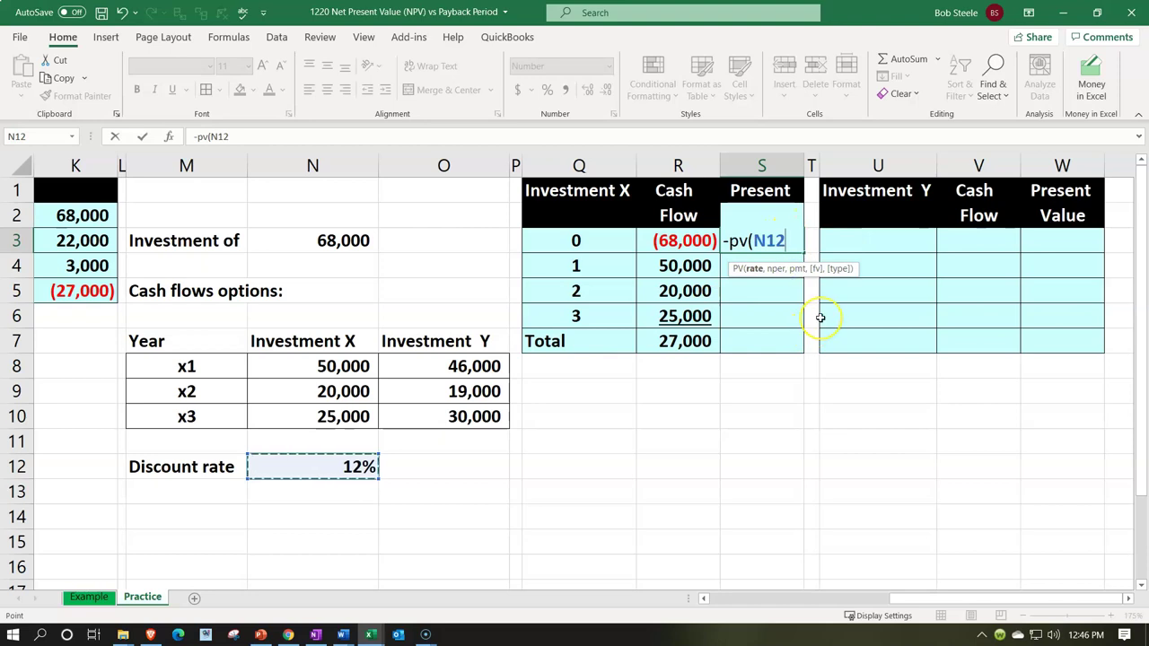
text(,)
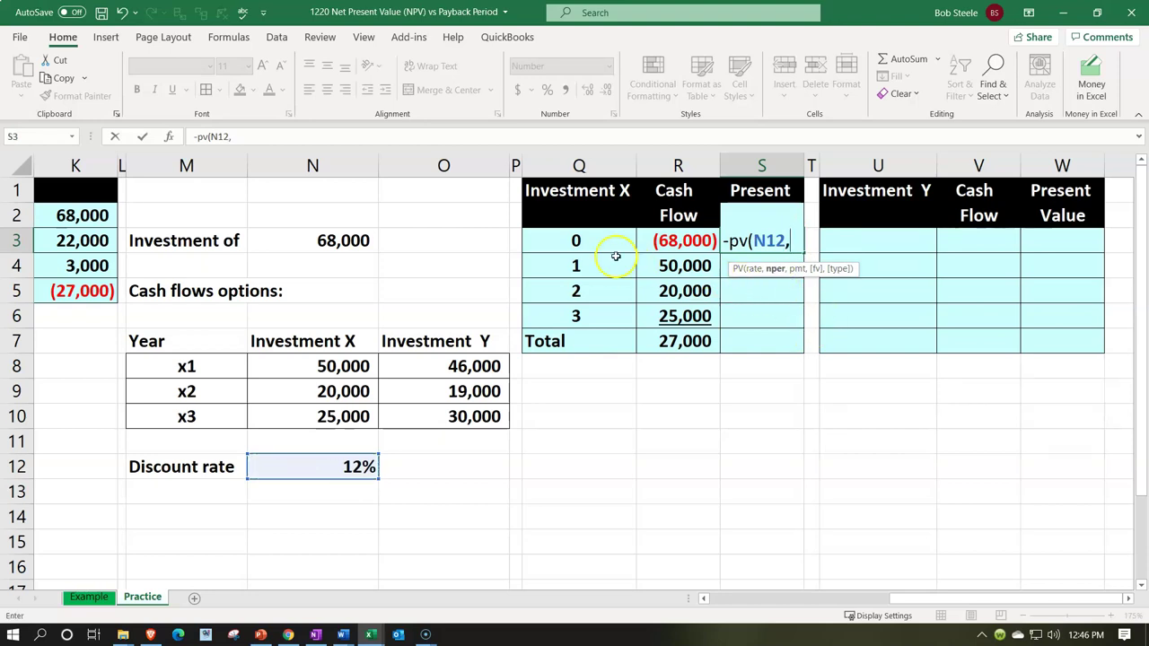
click(587, 241)
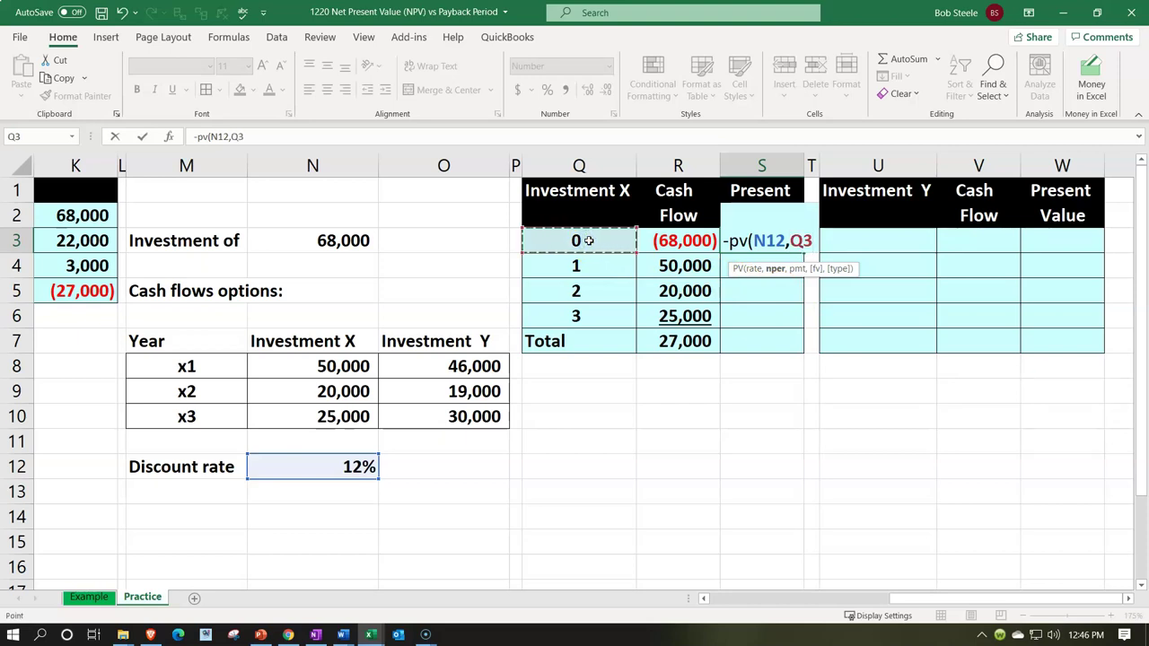
text(,)
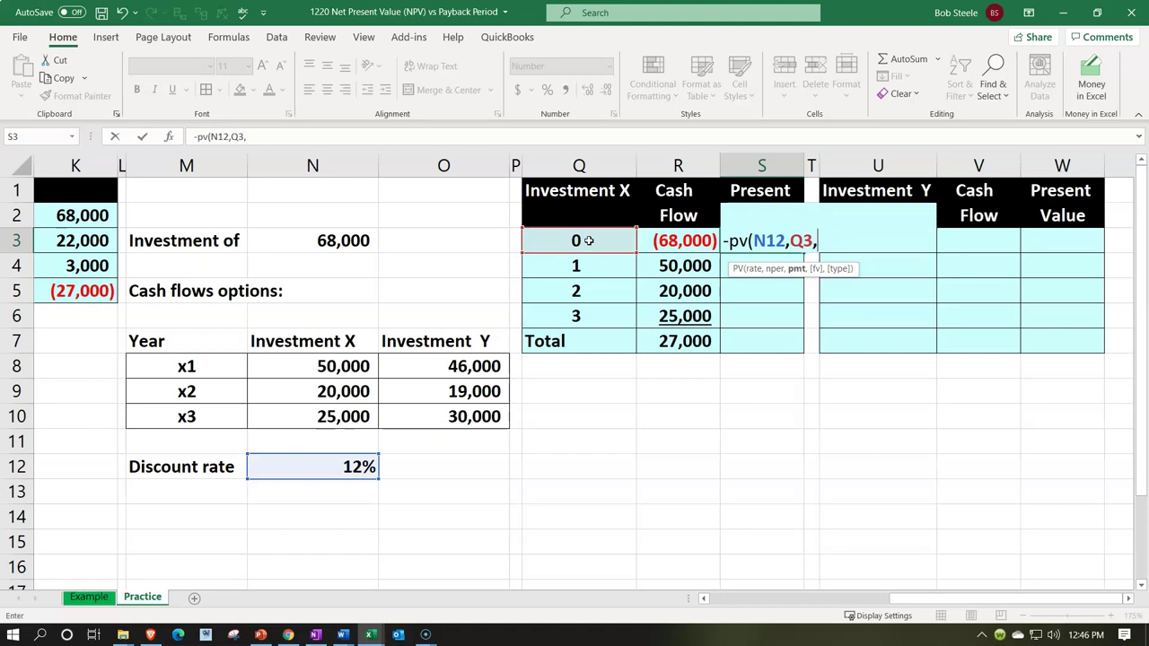
text(,)
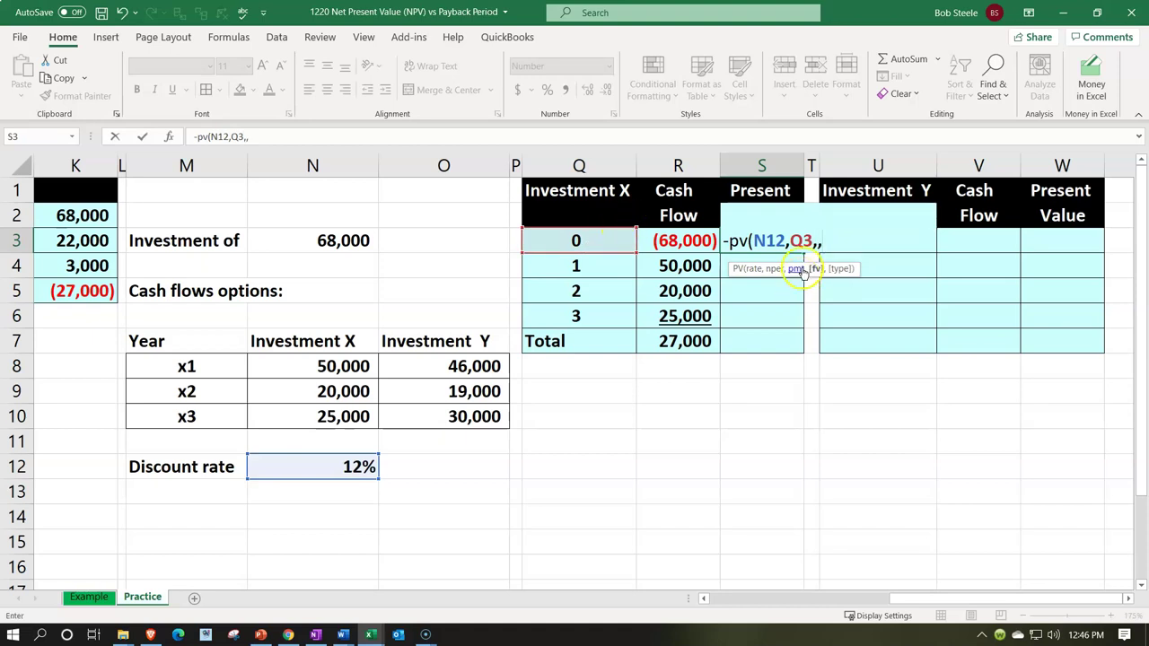
click(668, 243)
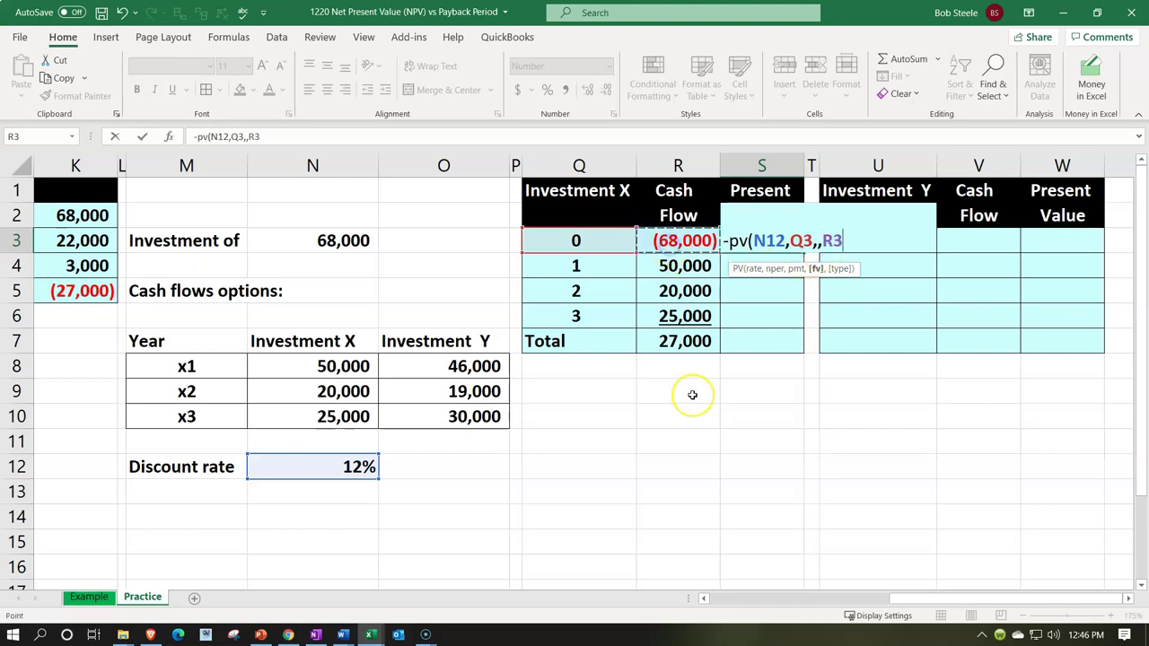
key(Return)
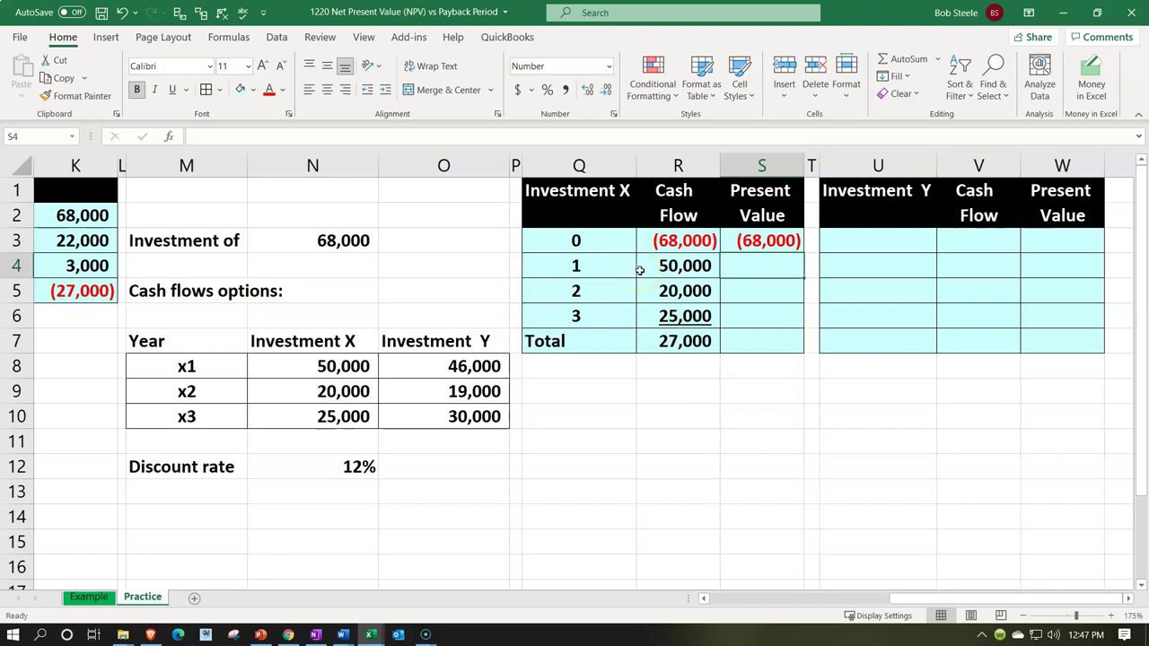
Step: Calculate the period 1 present value in S4 with the formula -PV(N12,Q4,,R4)
text(-)
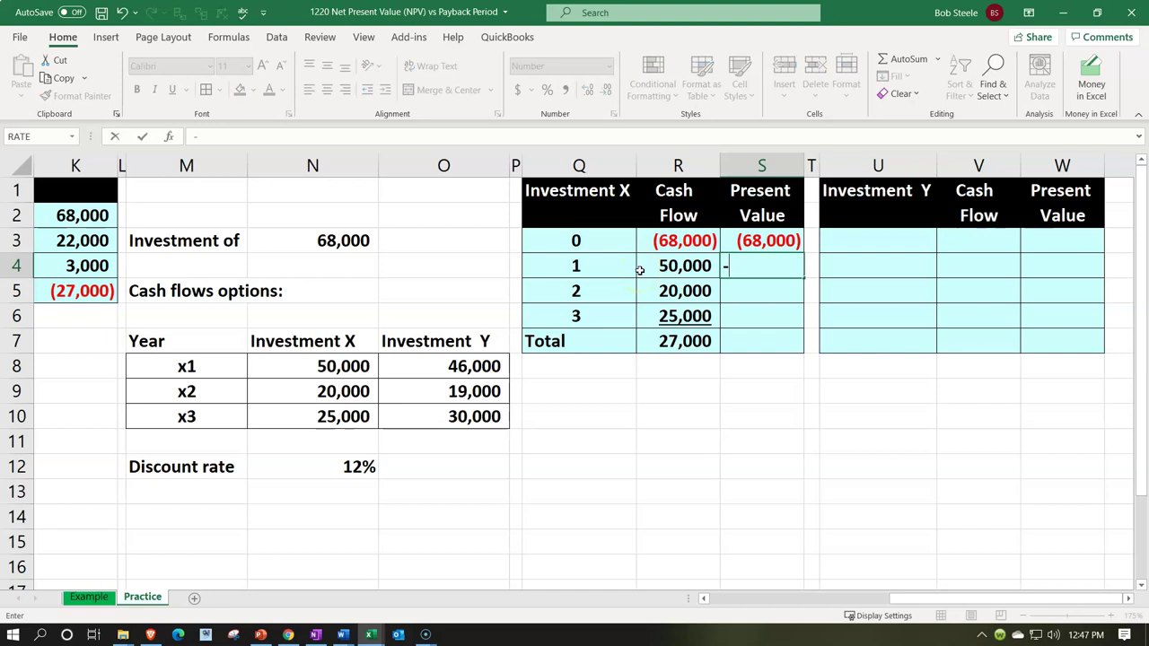
text(pv()
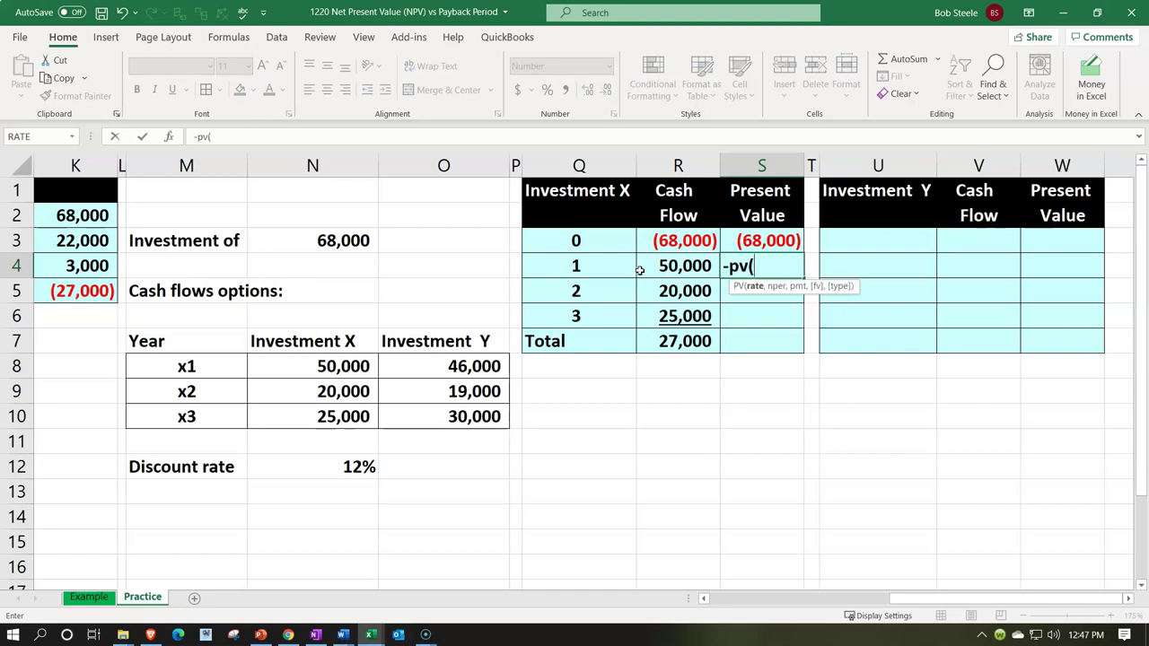
key(Left)
key(Left)
key(Left)
key(Left)
key(Down)
key(Down)
key(Down)
key(Down)
key(Down)
key(Down)
key(Down)
key(Down)
key(Left)
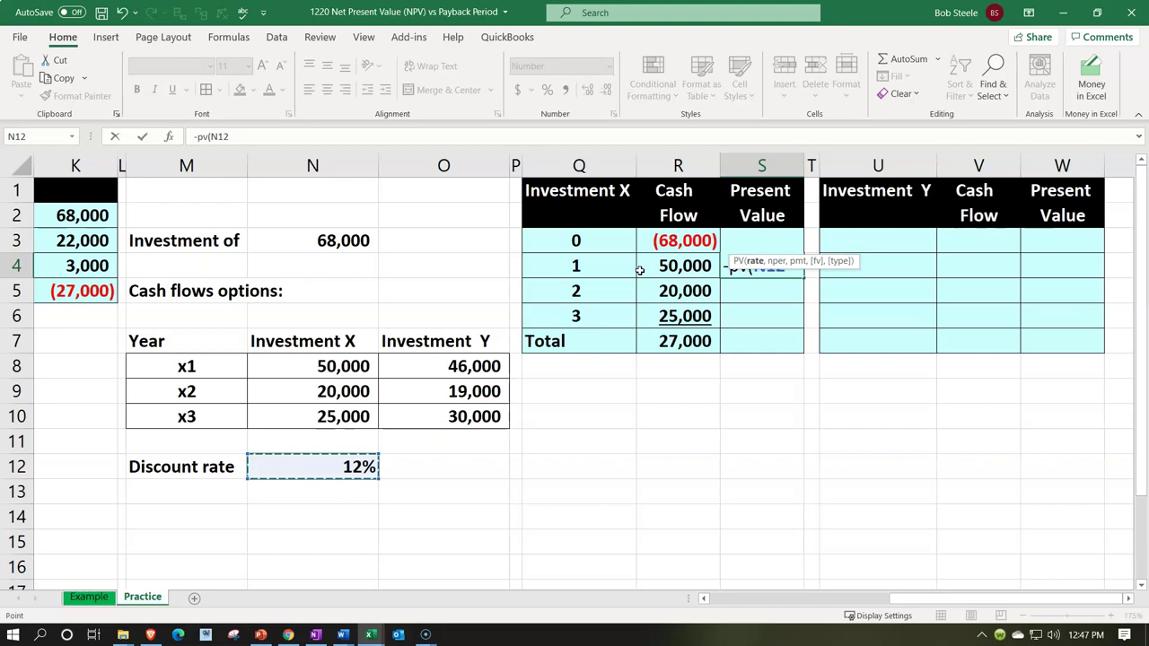
text(,)
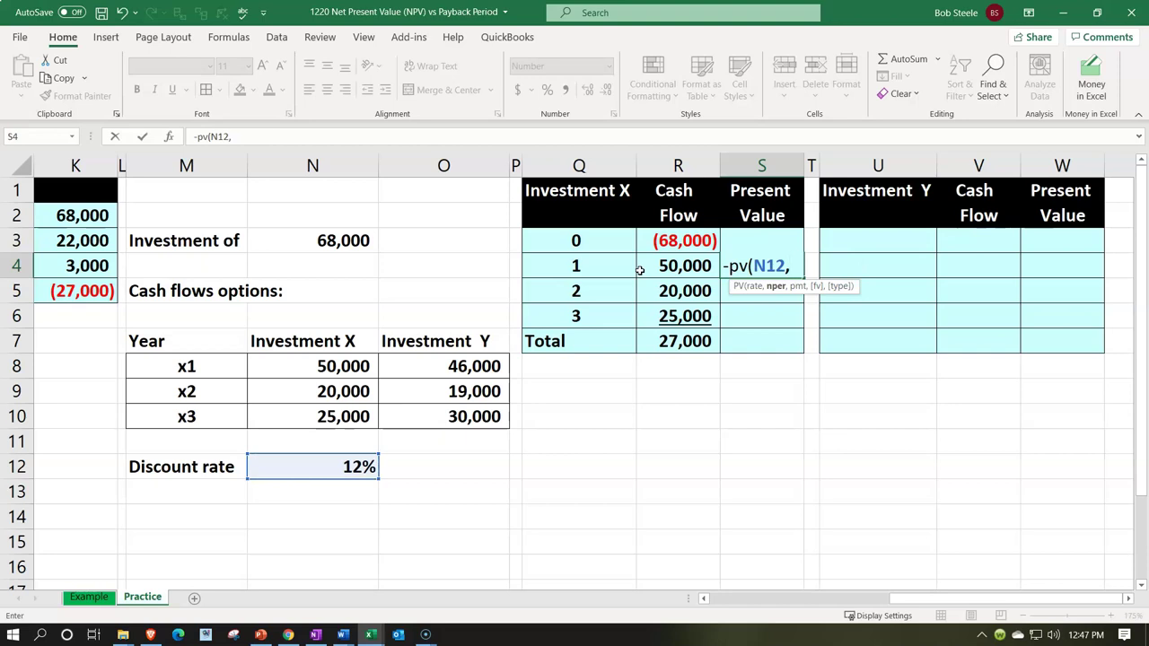
click(636, 270)
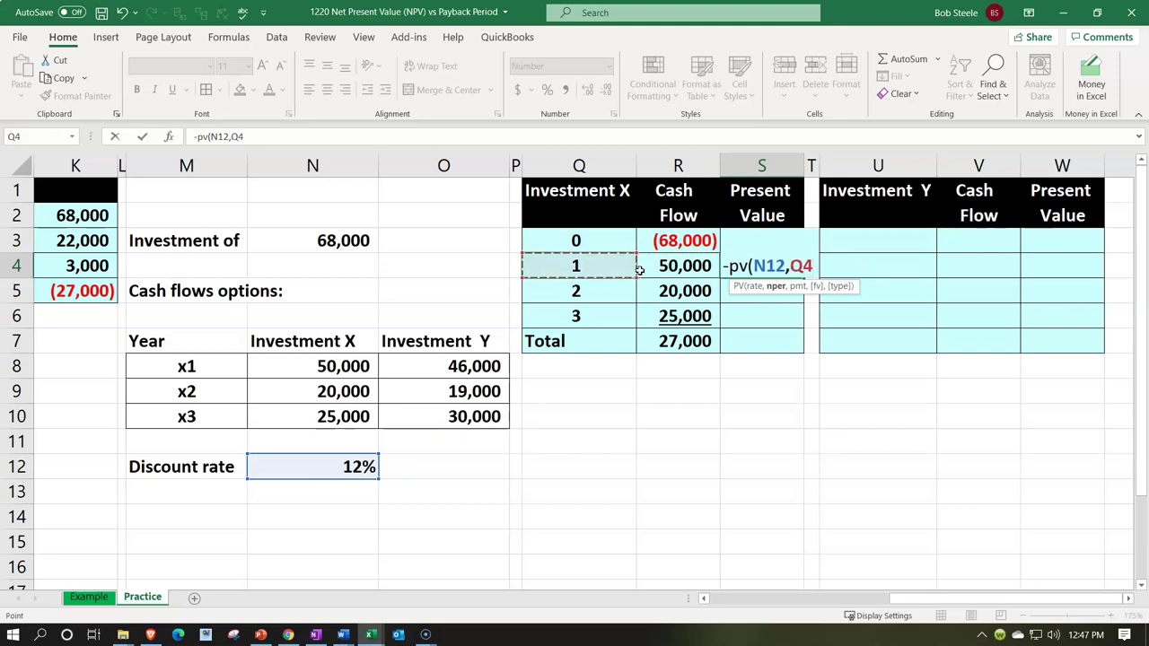
text(,,)
click(640, 269)
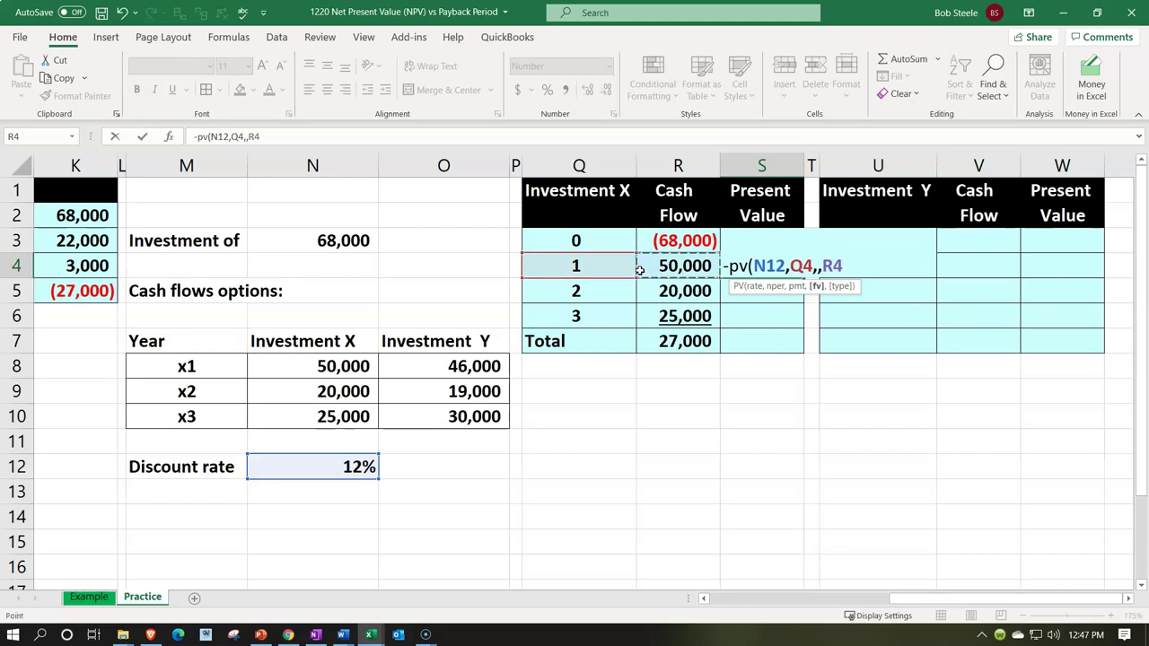
key(ctrl+Return)
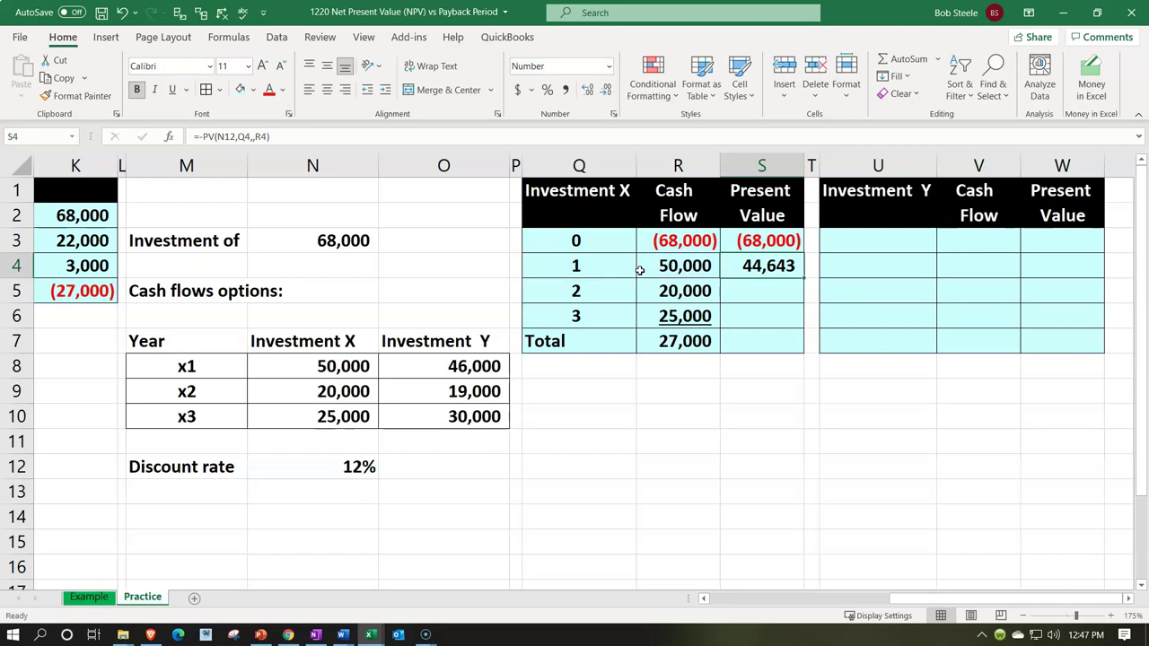
Step: Calculate the period 2 present value in S5 with -PV(N12,Q5,0,R5), giving the payment argument as an explicit 0
drag(632, 241, 664, 316)
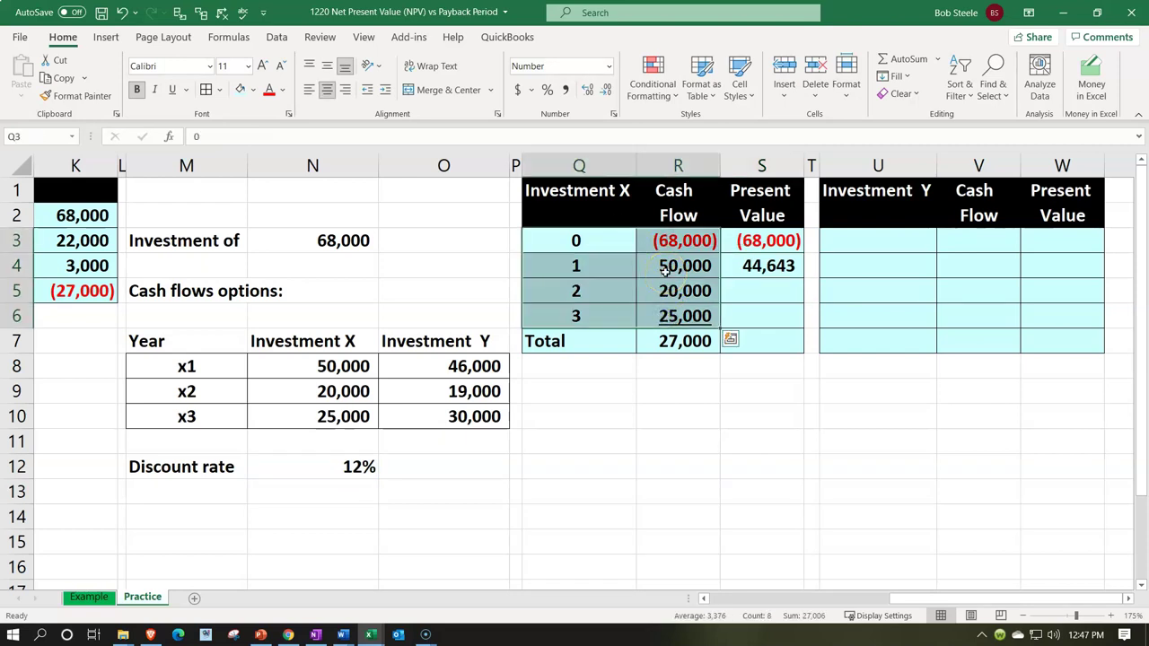
click(742, 289)
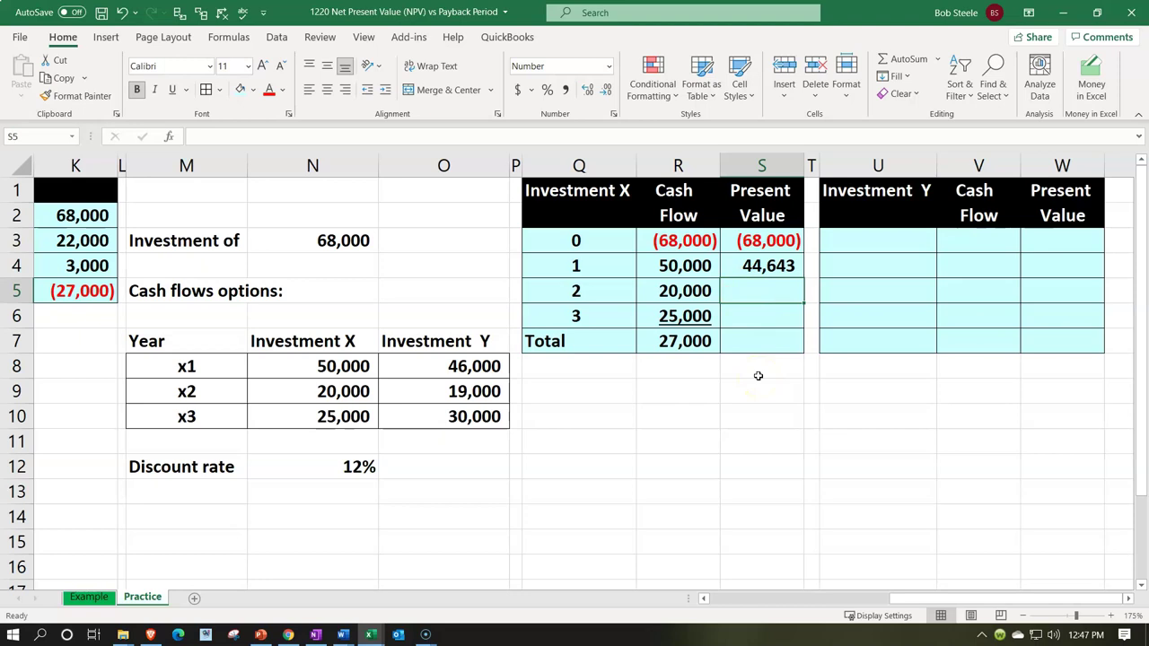
text(-)
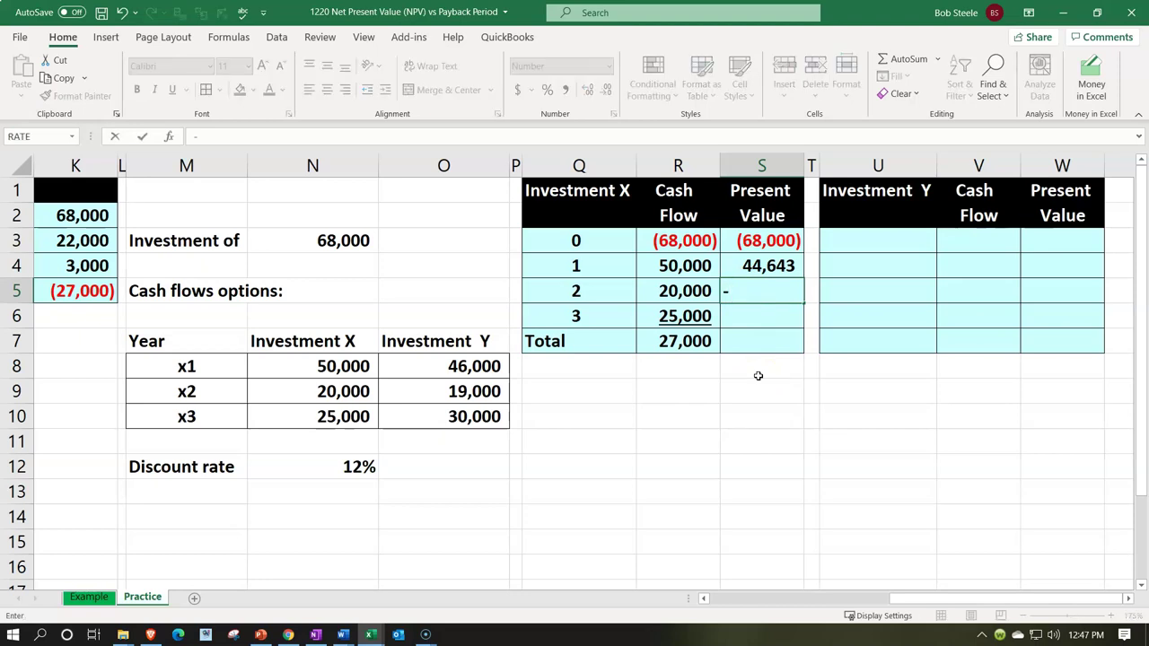
text(pv()
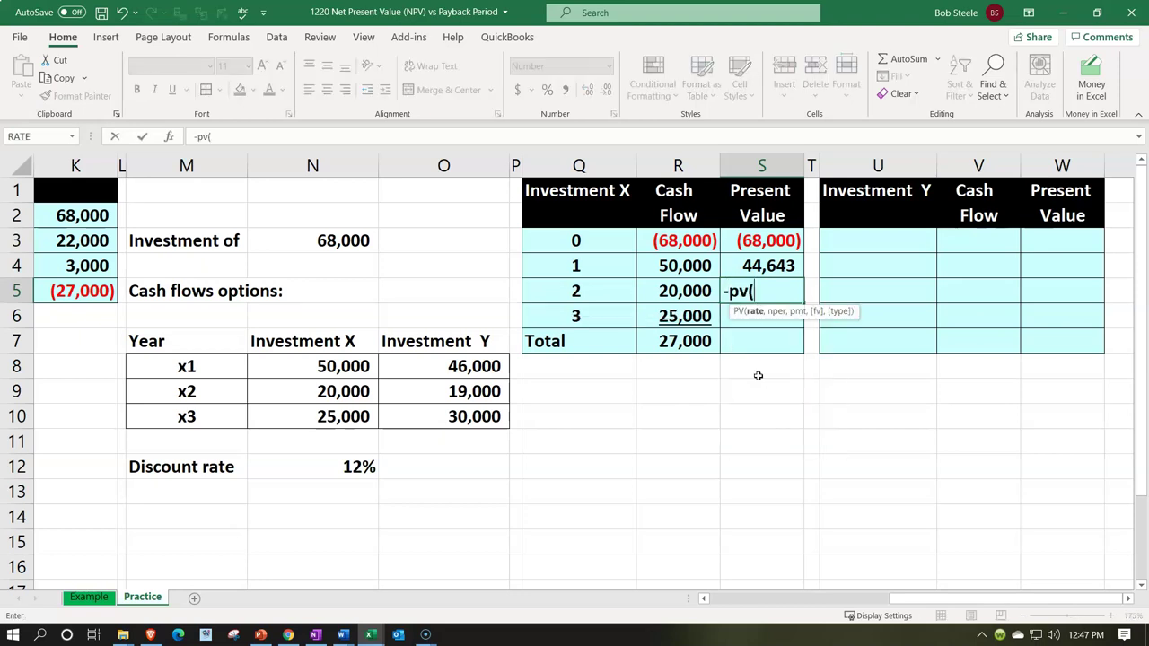
key(Down)
key(Down)
key(Down)
key(Down)
key(Down)
key(Down)
key(Left)
key(Left)
key(Left)
key(Left)
key(Left)
key(Down)
text(,)
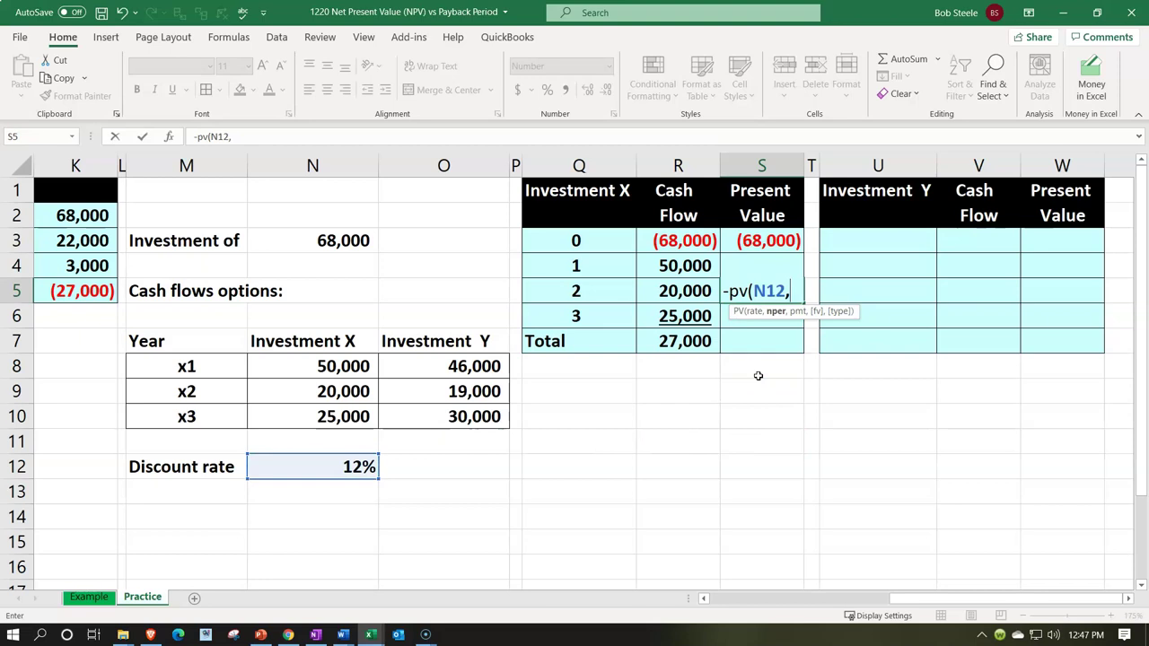
key(Left)
key(Left)
text(,,)
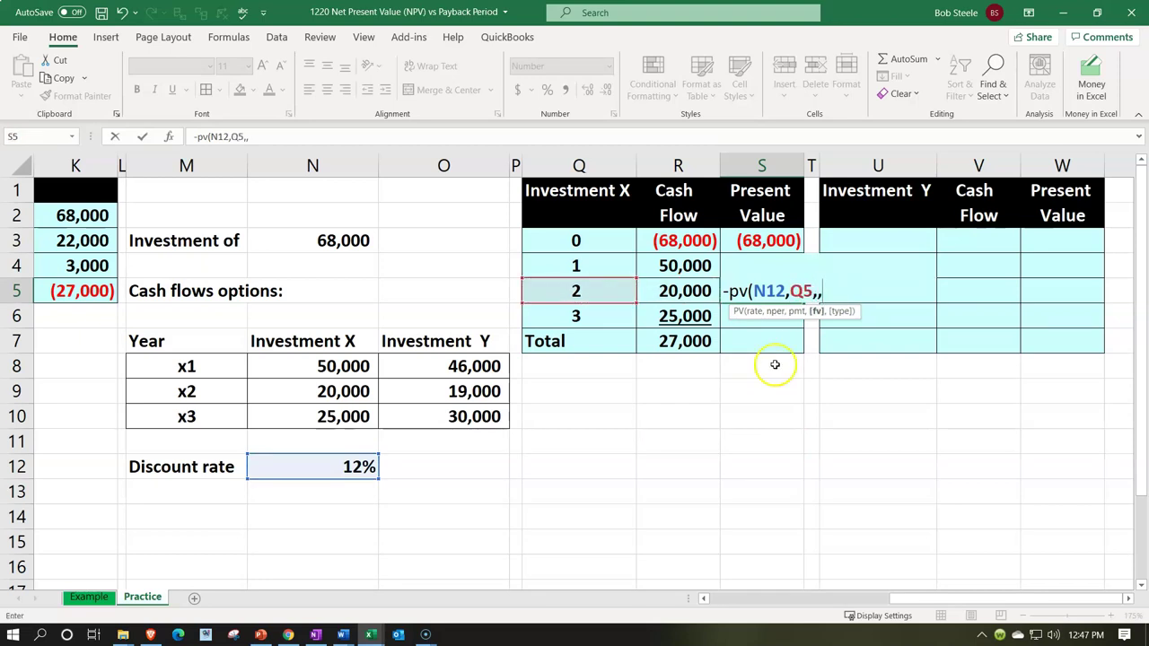
click(816, 292)
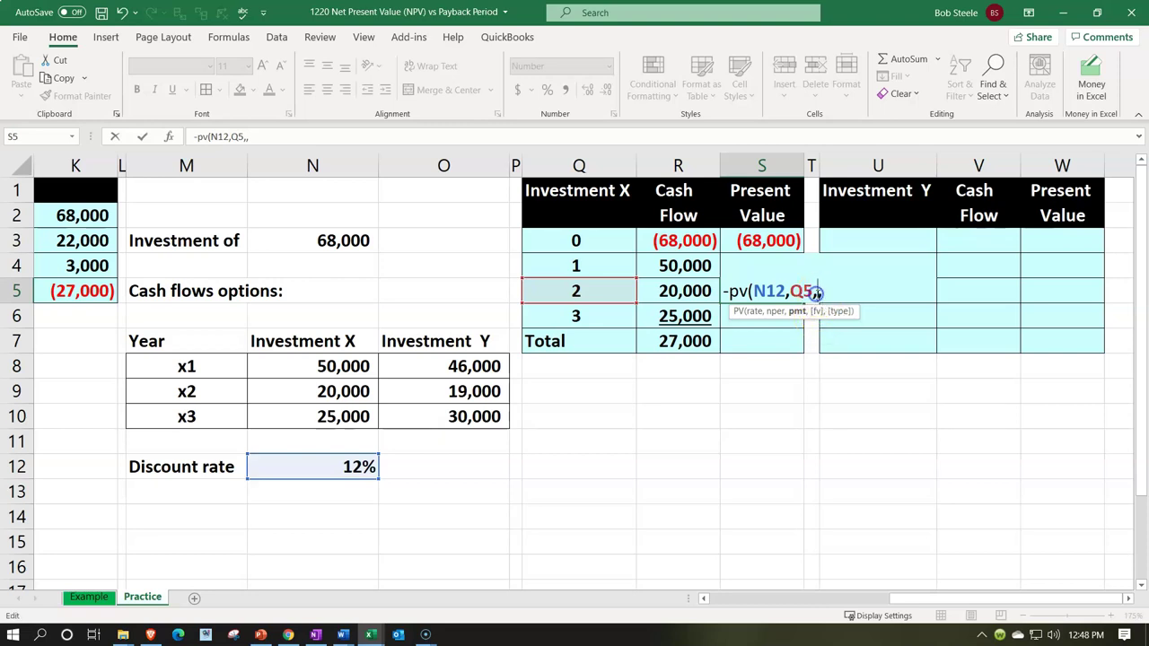
text(0,)
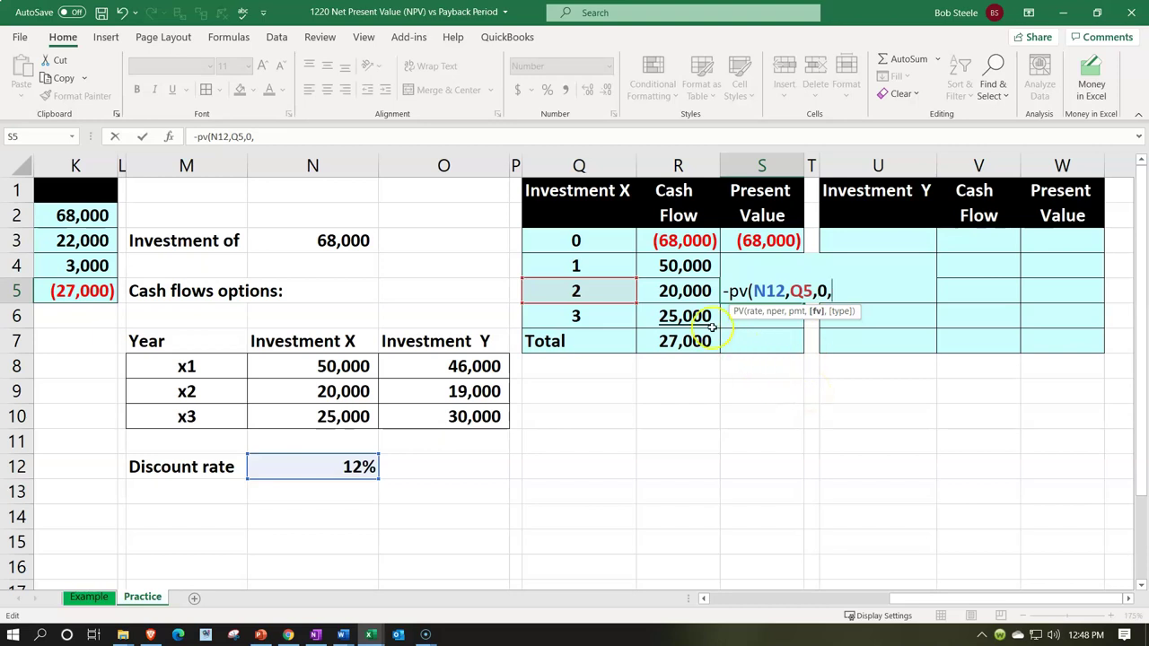
click(664, 288)
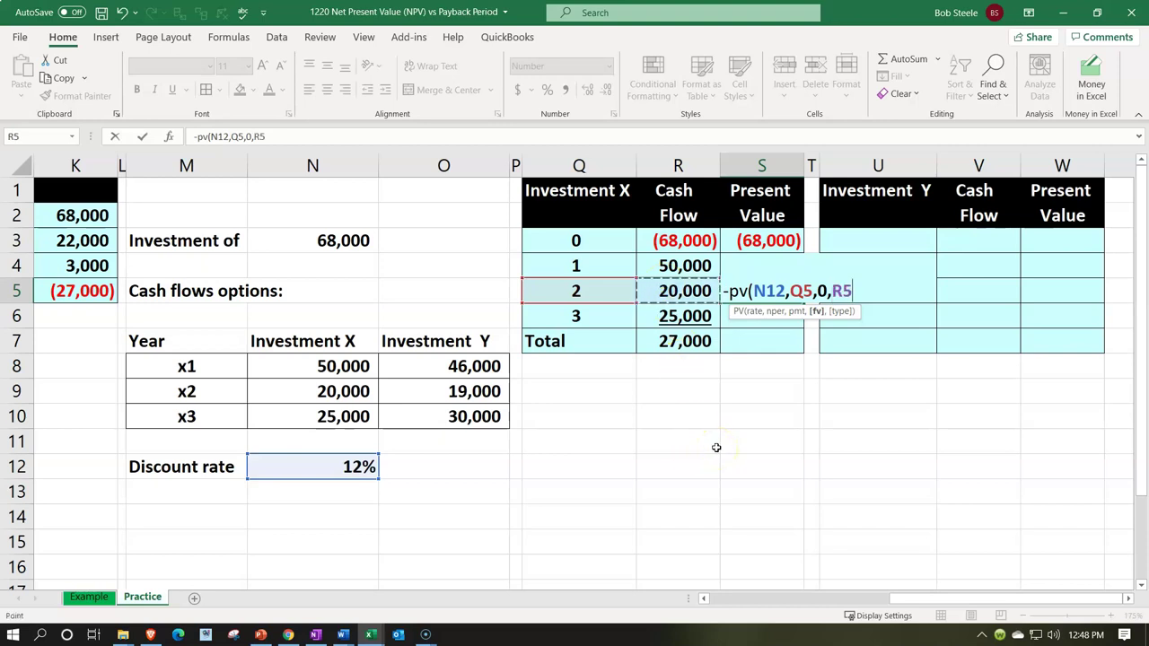
key(Return)
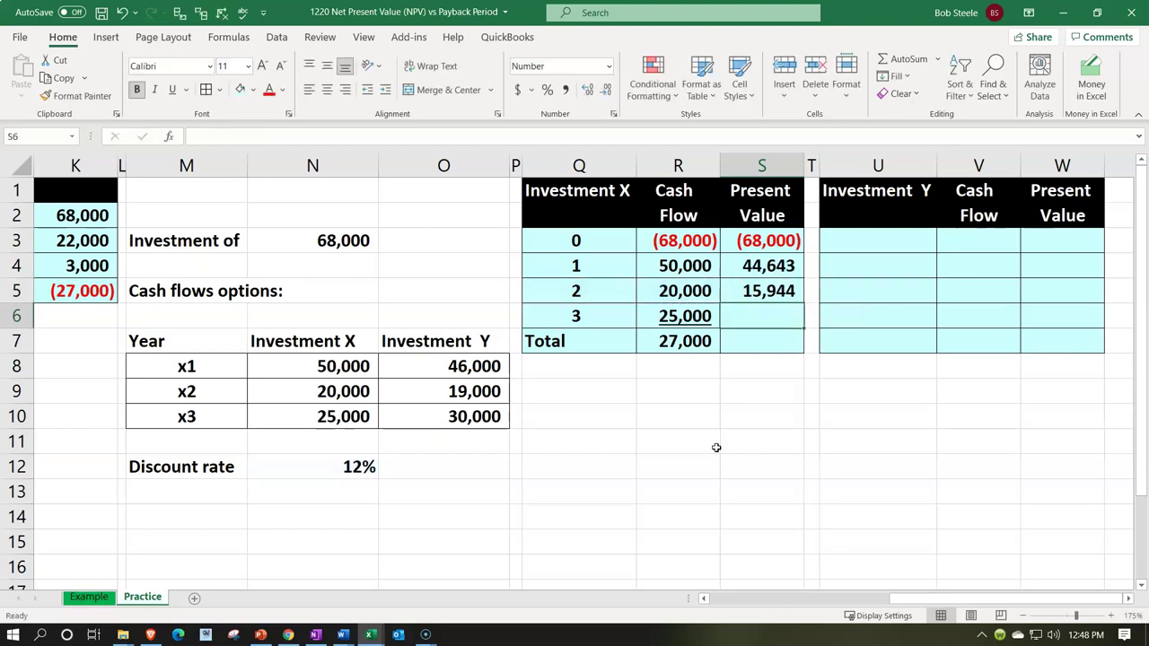
Step: Calculate the period 3 present value in S6 with the formula -PV(N12,Q6,,R6), leaving the payment argument blank
text(-)
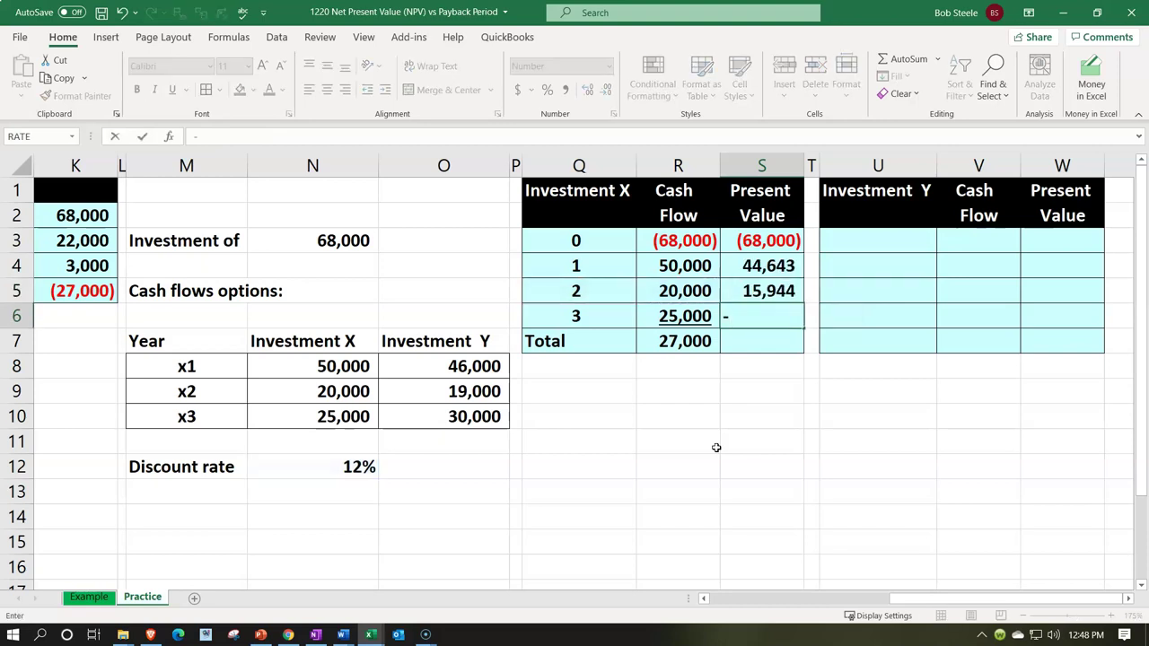
text(pv()
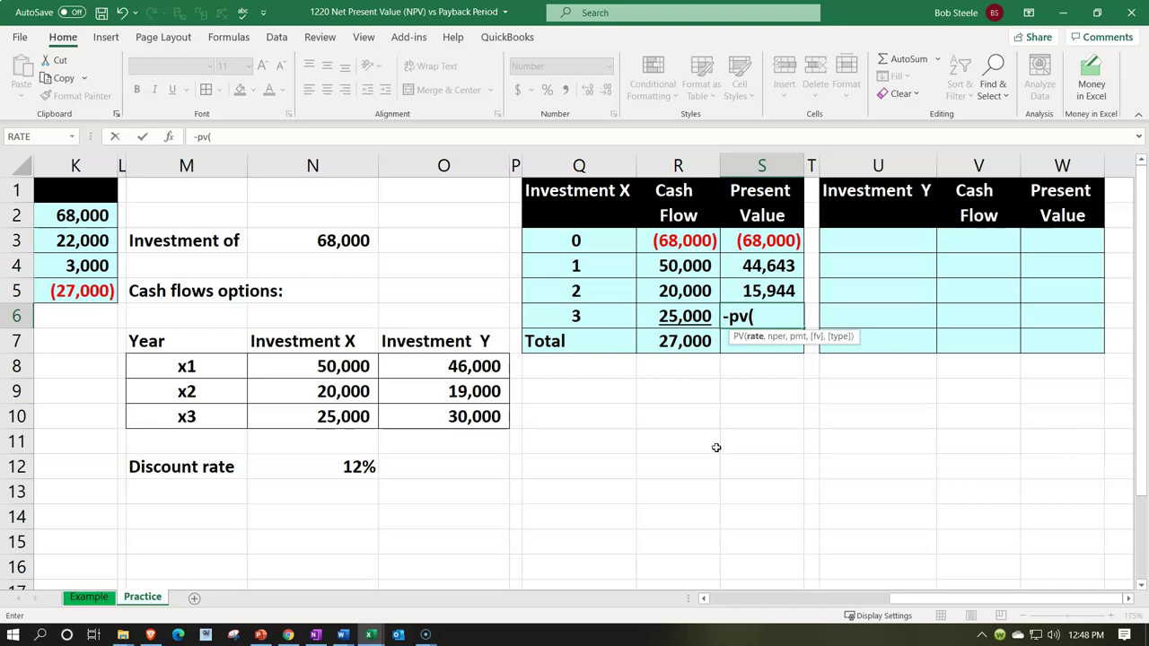
key(Left)
key(Left)
key(Left)
key(Left)
key(Down)
key(Down)
key(Down)
key(Down)
key(Down)
key(Down)
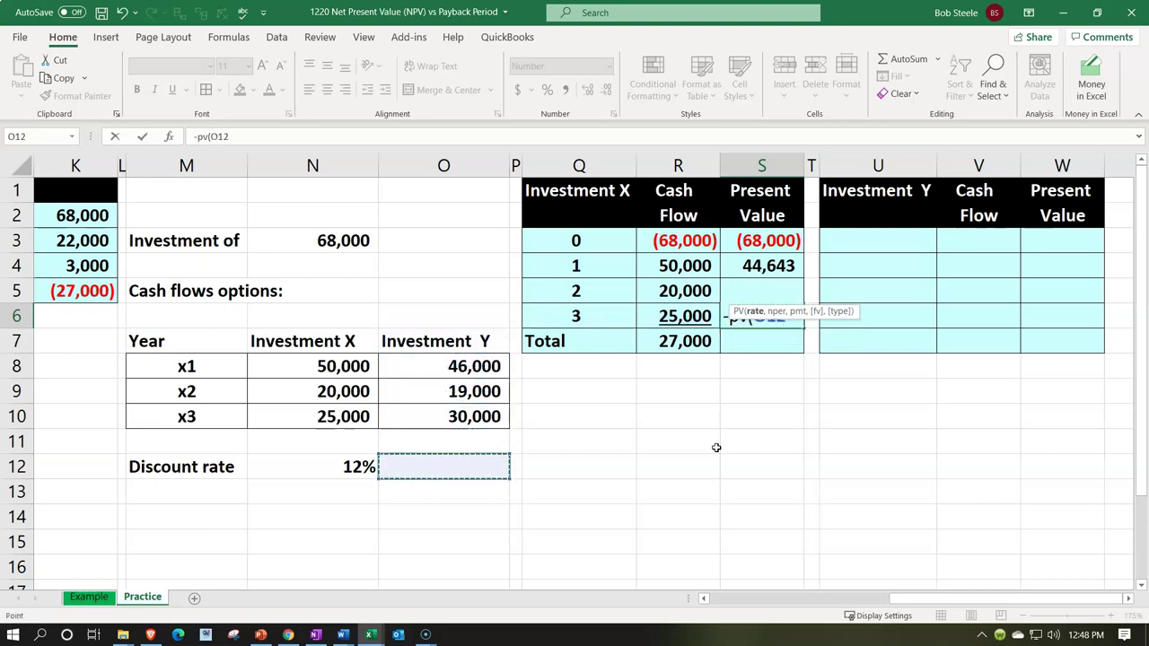
key(Left)
text(,)
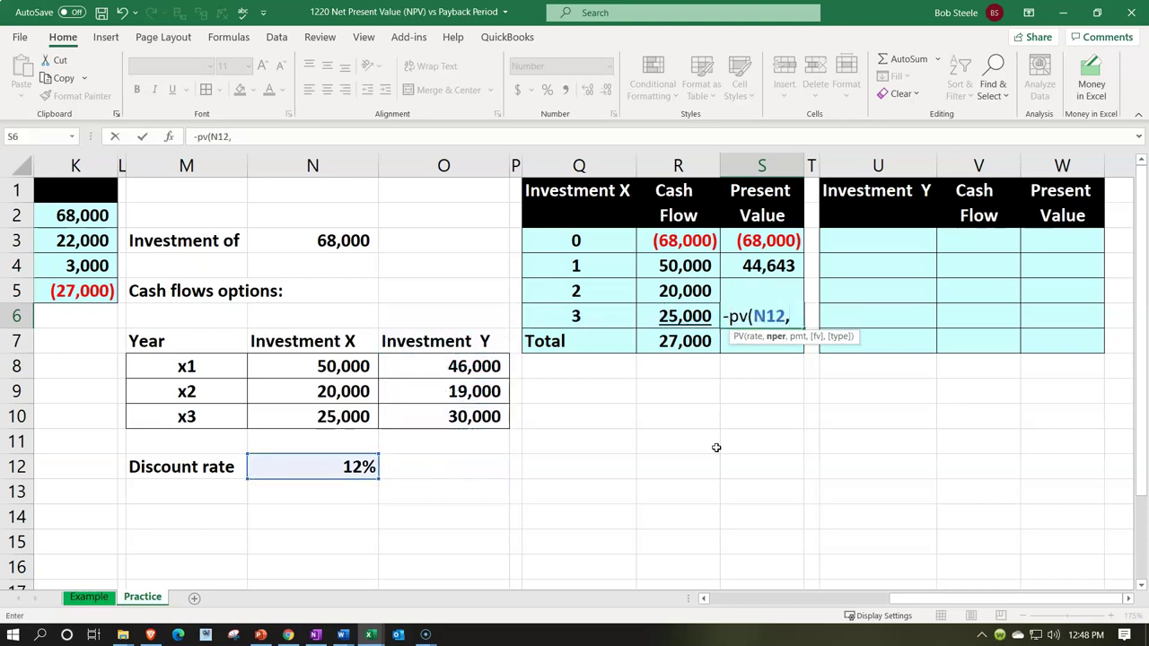
key(Left)
key(Left)
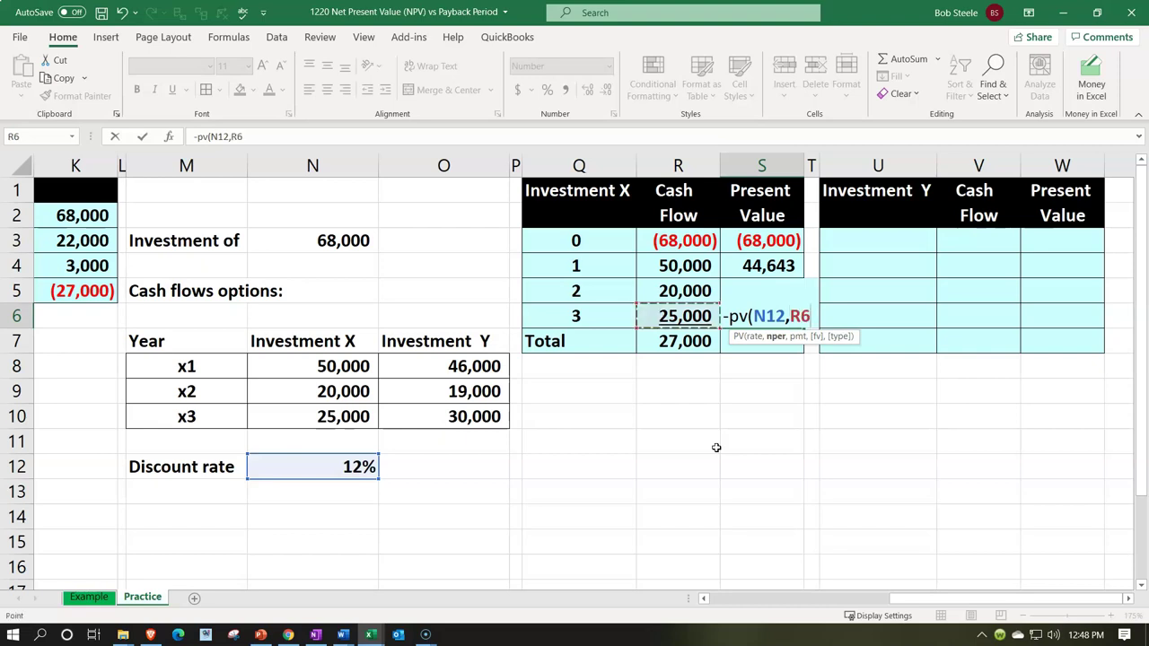
text(,,)
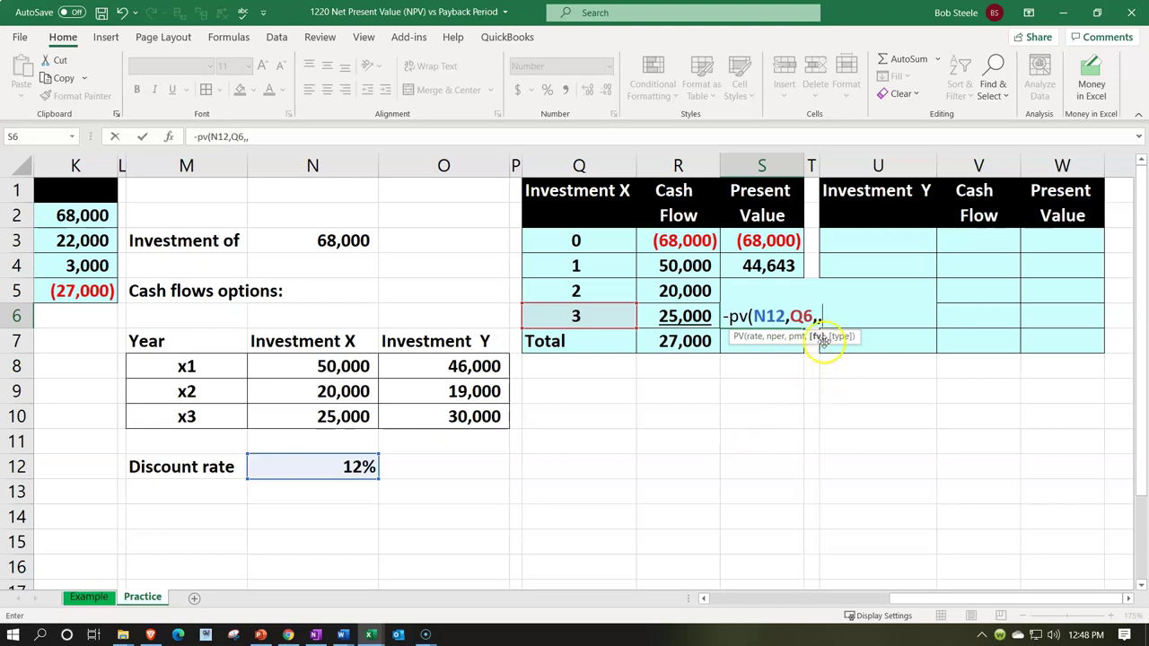
click(673, 314)
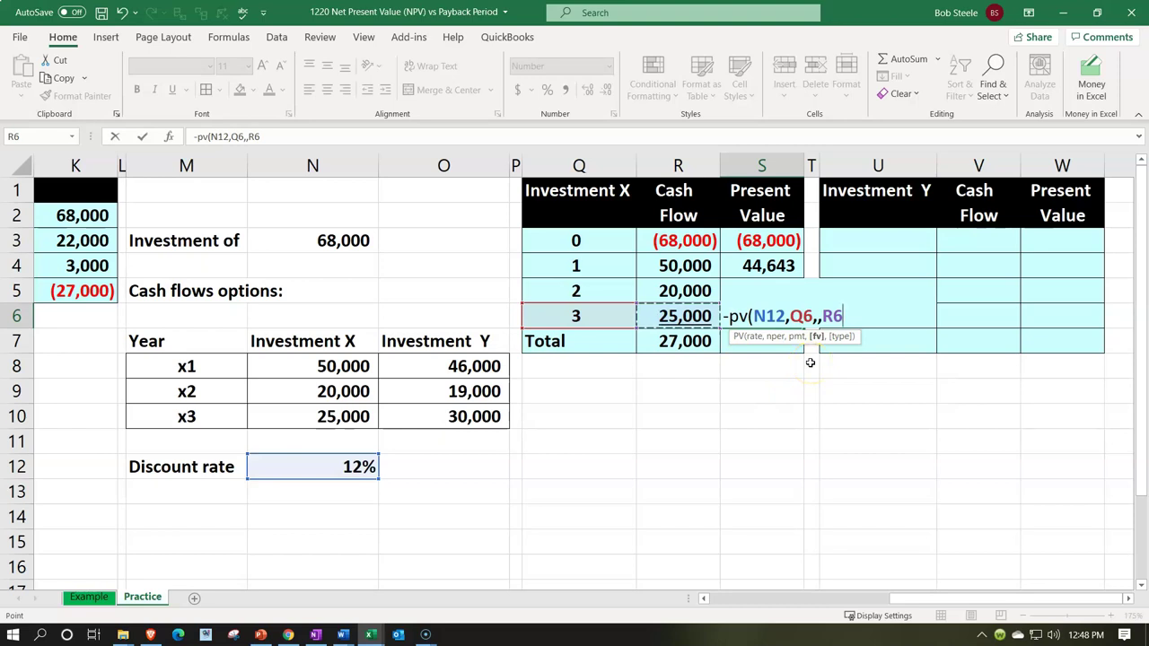
key(Return)
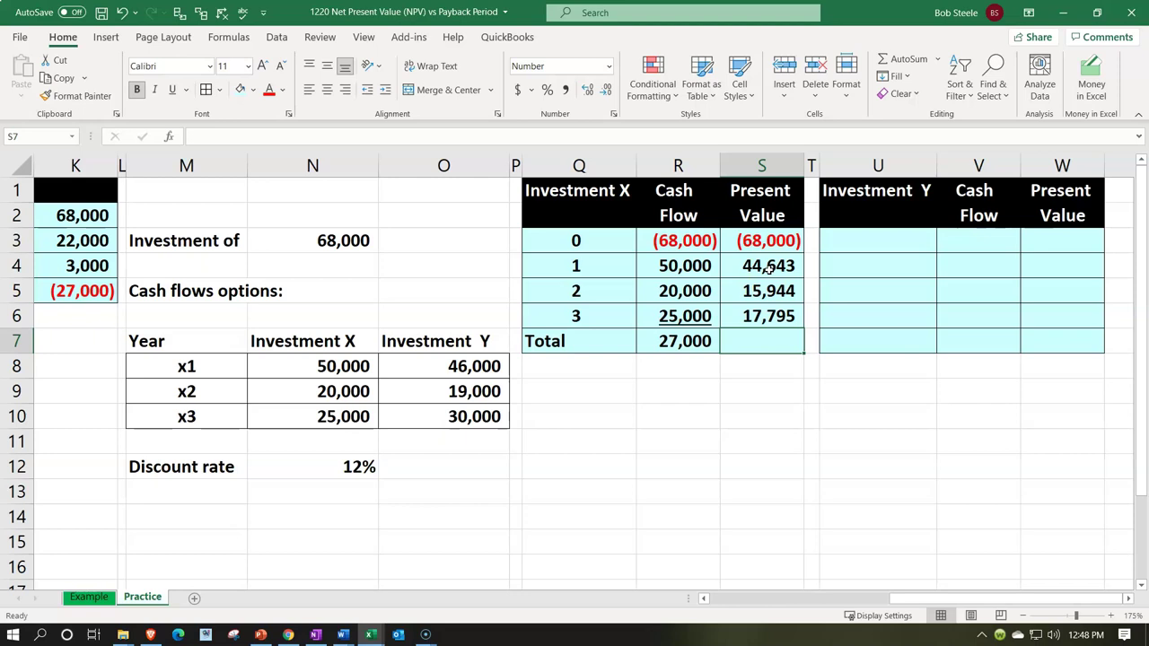
Step: Clear the present value formulas for periods 1 to 3 in S4:S6
drag(768, 267, 766, 319)
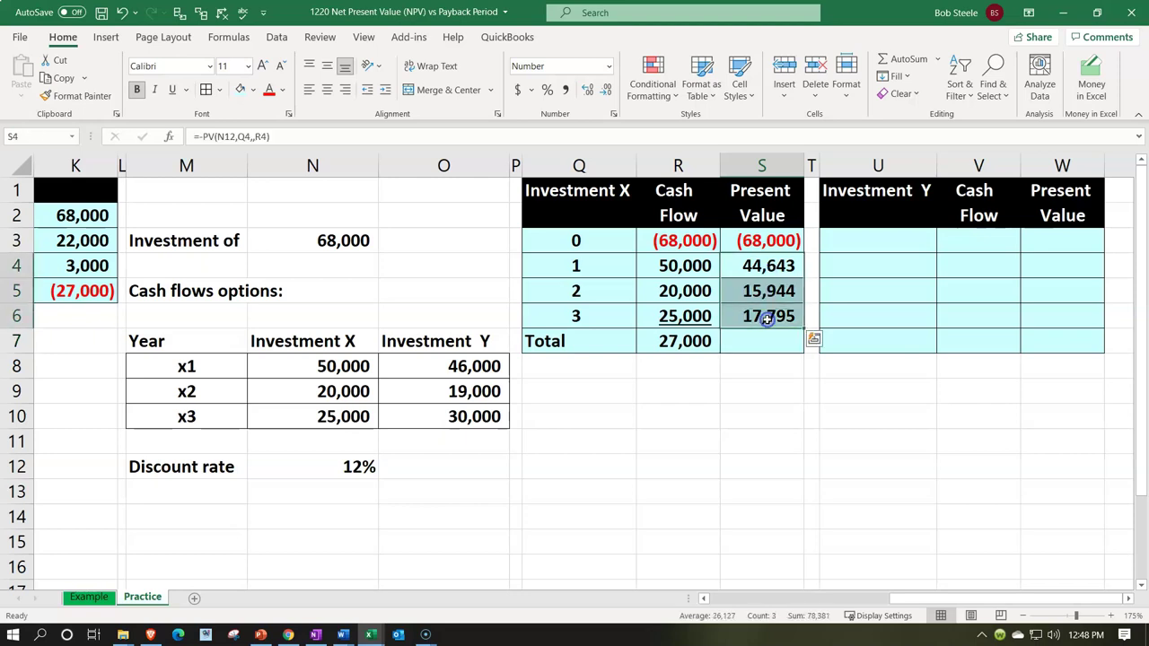
key(Delete)
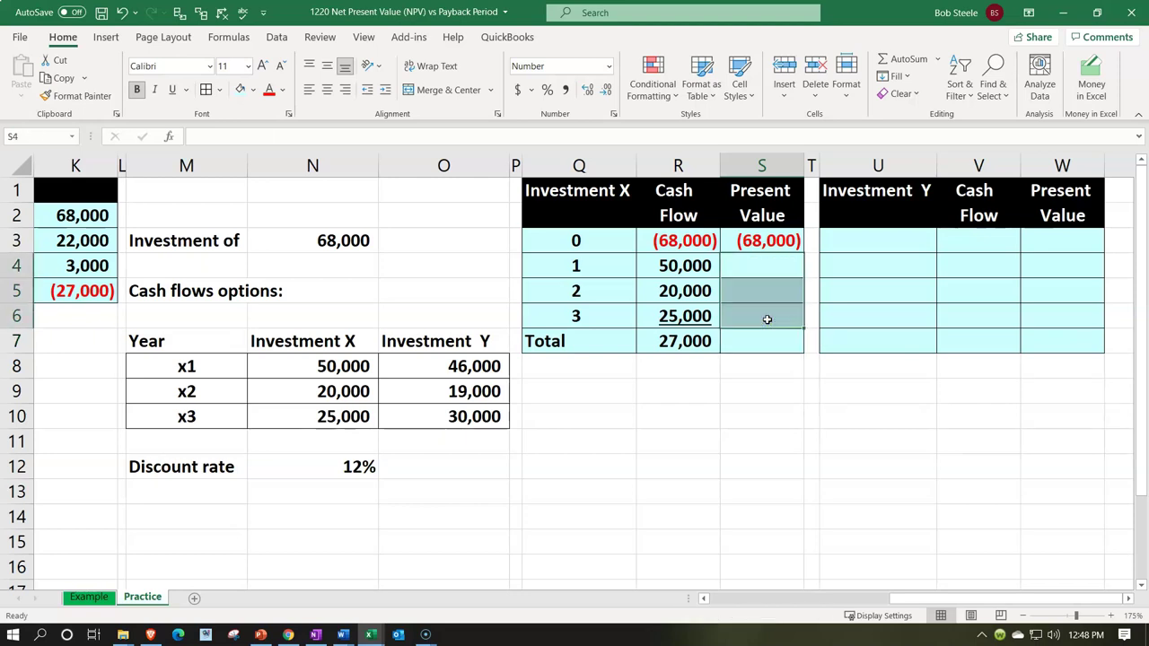
Step: Make the discount rate reference absolute in the S3 formula, giving -PV($N$12,Q3,,R3)
double_click(772, 240)
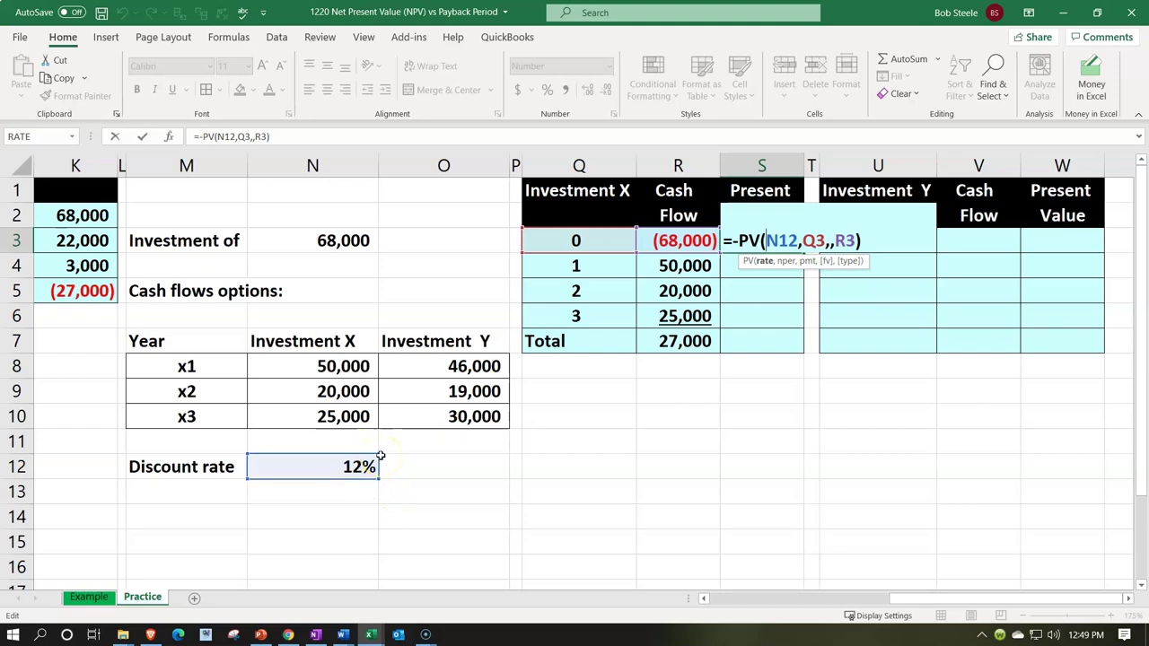
click(772, 240)
click(773, 261)
key(F4)
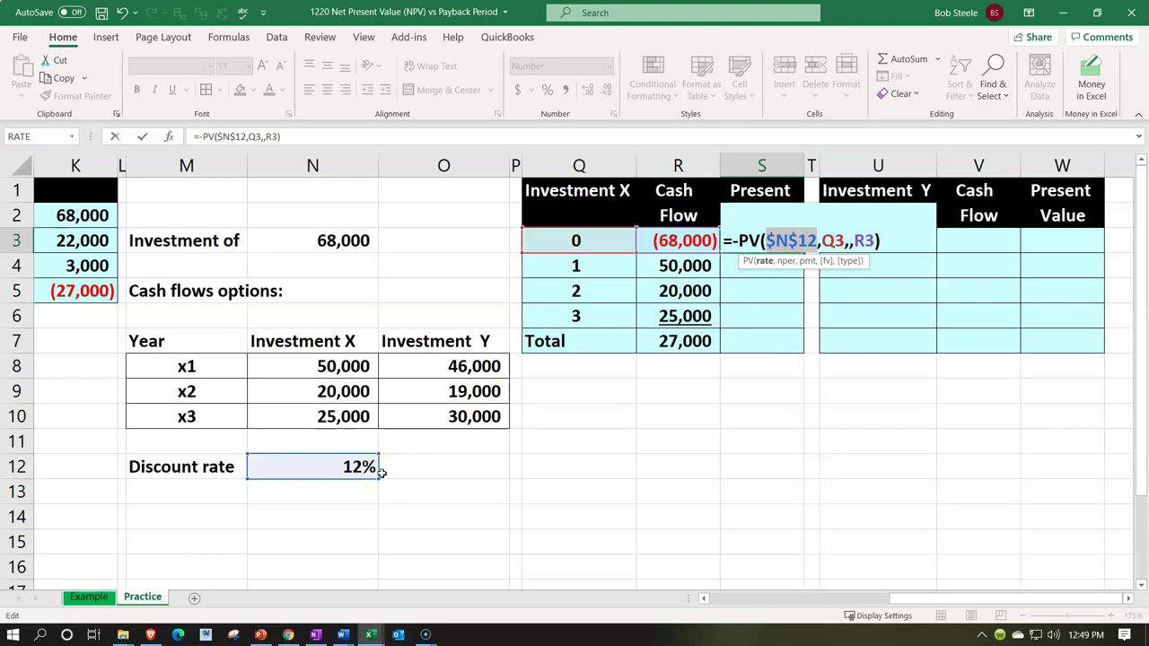
key(Return)
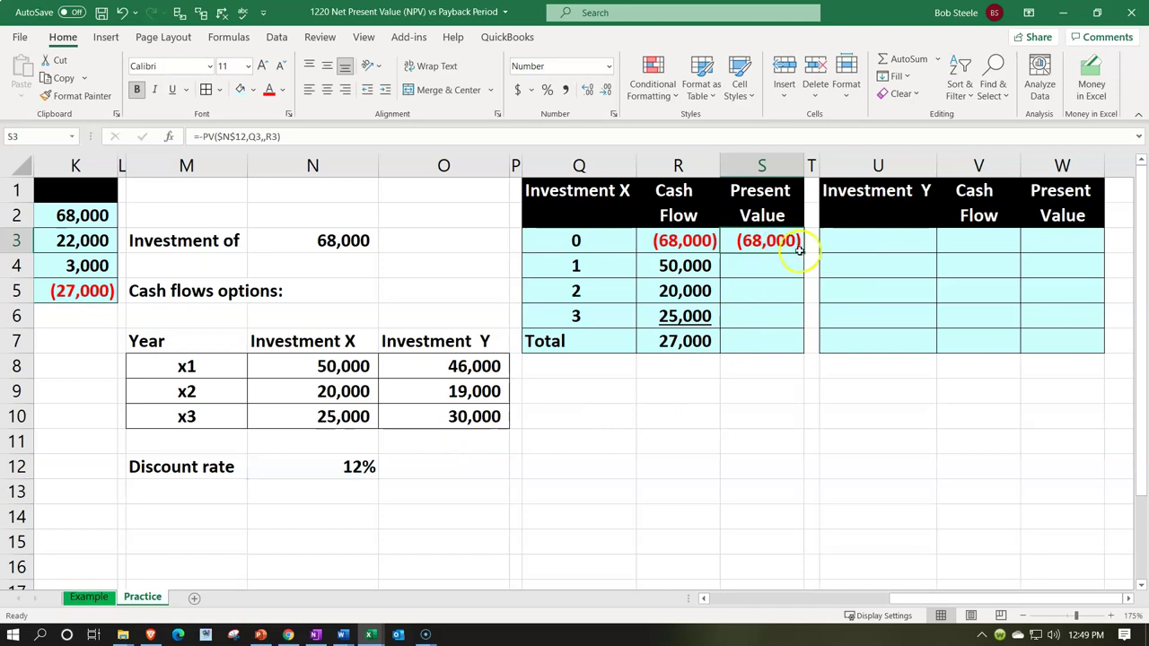
Step: Fill the present value formula from S3 down through S6 and check the copied formulas in S5 and S6
drag(804, 254, 797, 319)
double_click(763, 291)
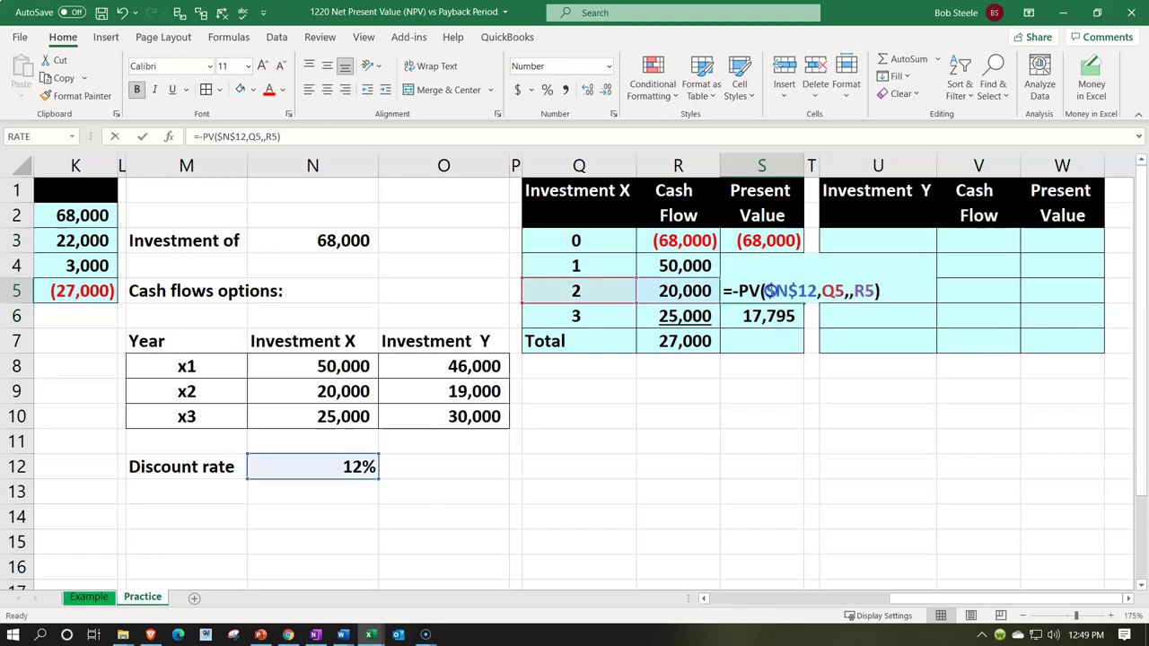
key(Escape)
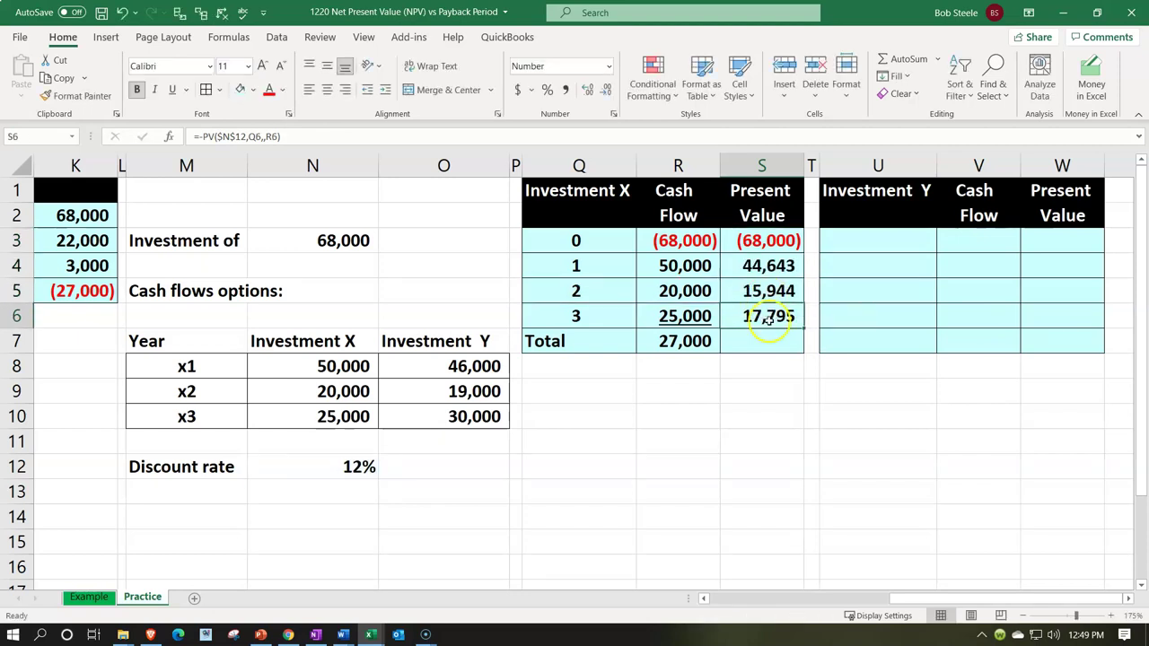
double_click(769, 316)
key(Return)
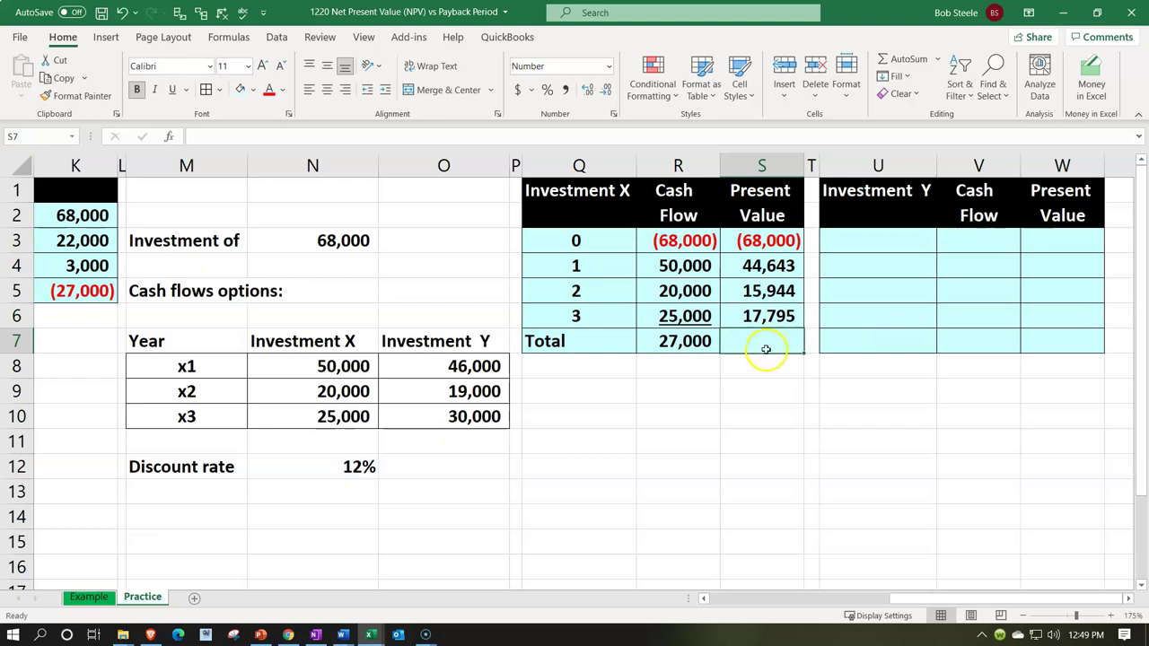
Step: Total the Investment X present values in S7 with SUM(S3:S6), and check it against the cash flow total and discount rate
text(=sum()
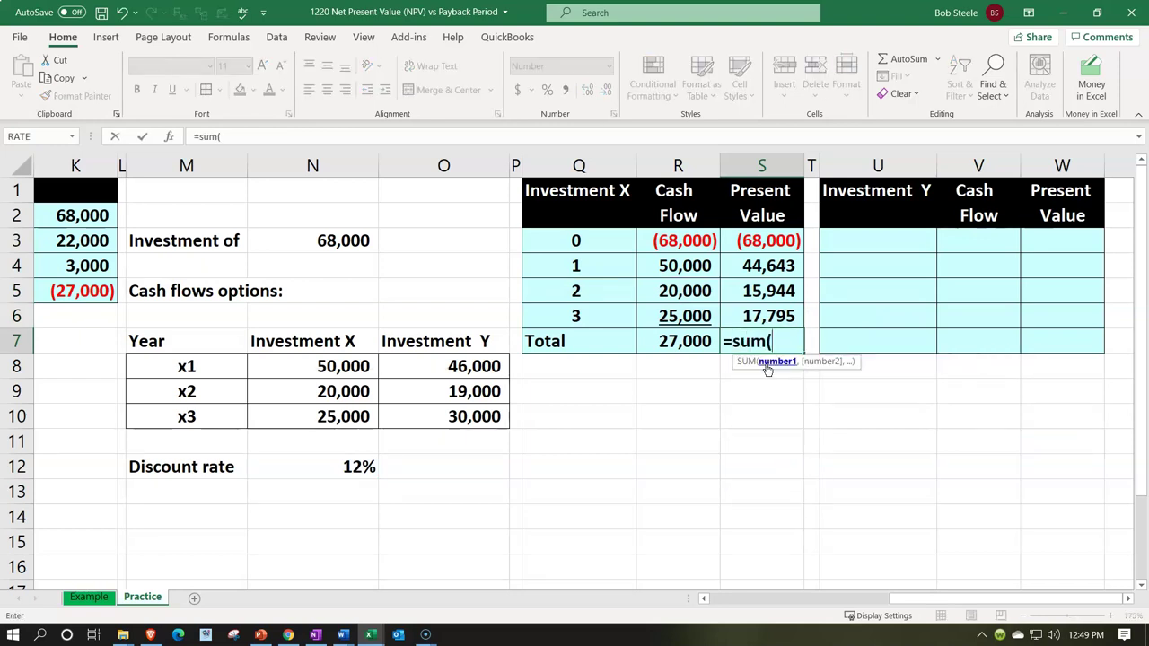
drag(763, 316, 763, 241)
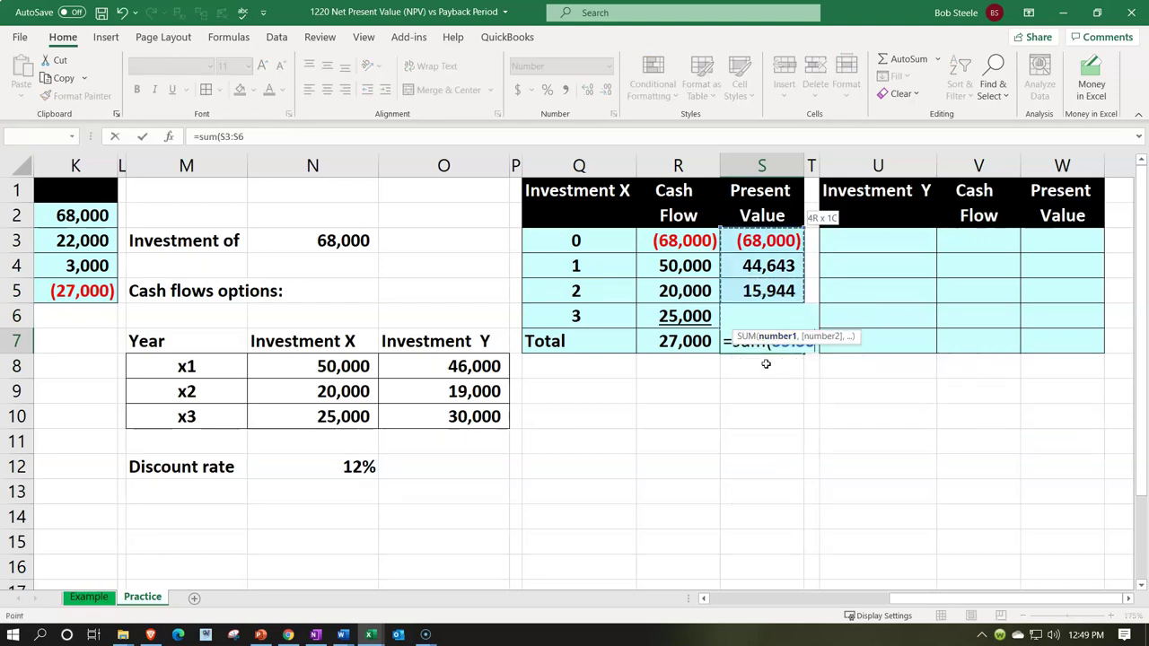
key(Return)
key(Left)
key(Up)
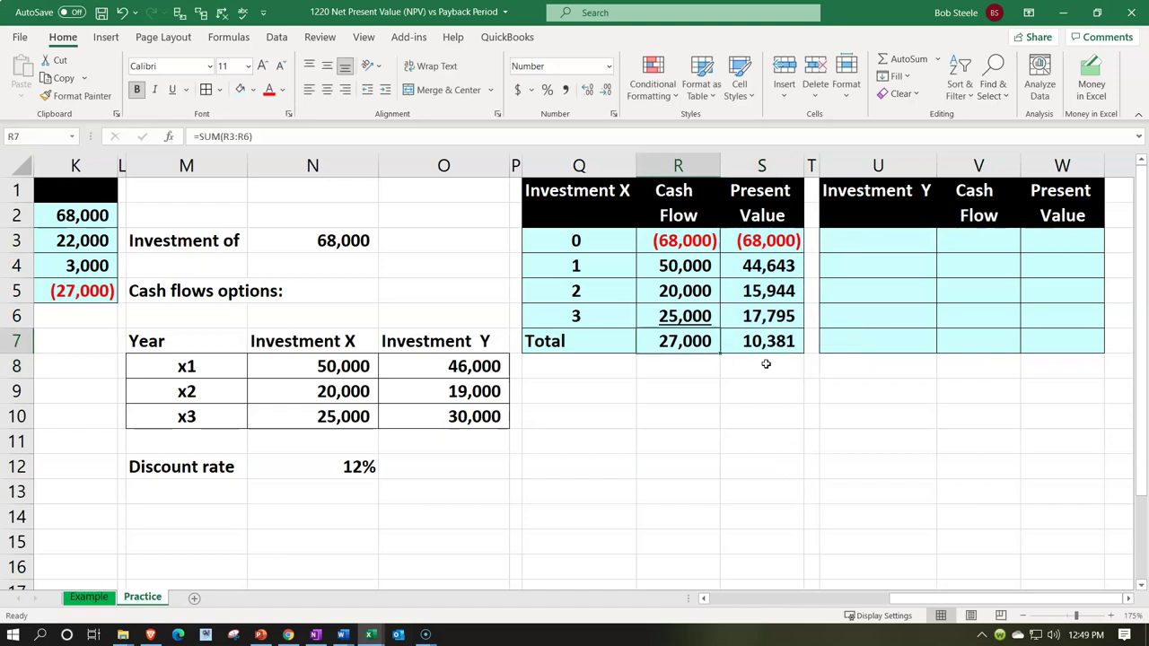
key(Right)
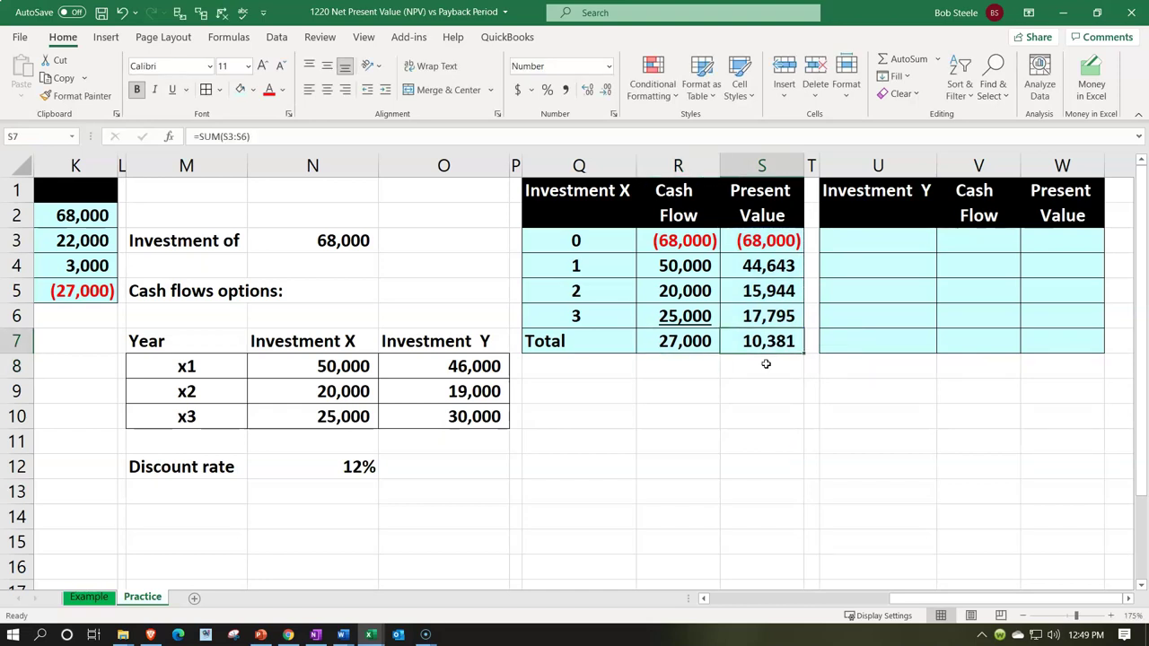
click(363, 468)
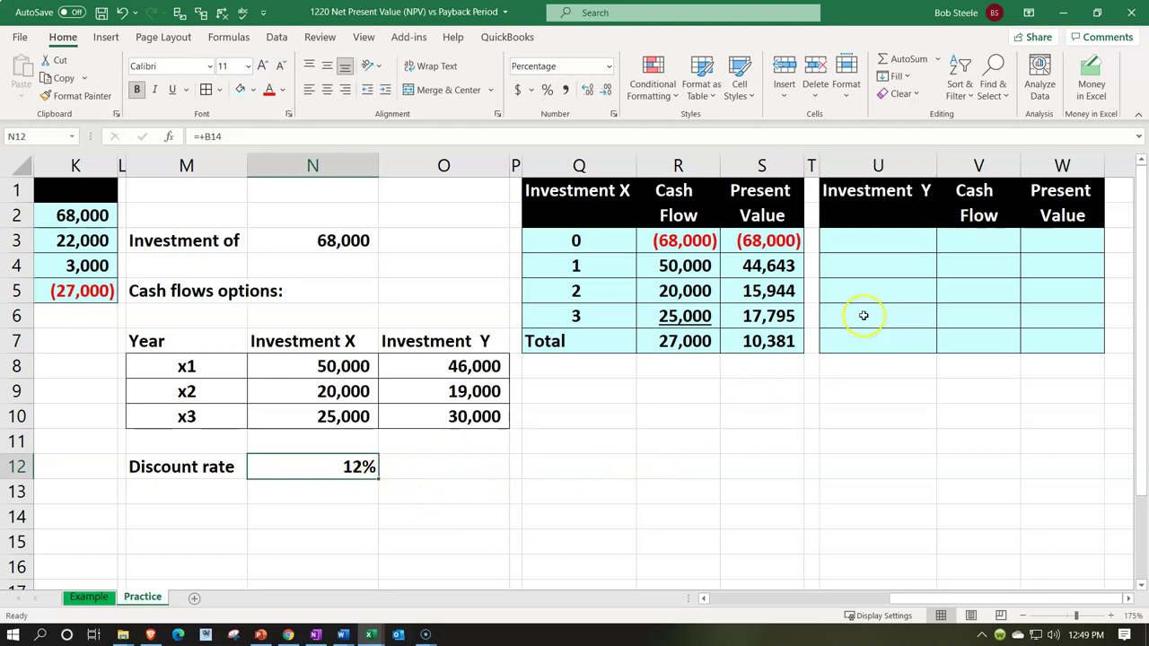
Step: Enter periods 0, 1, 2 and 3 and the label Total in U3:U7 for Investment Y, and center the period numbers
click(865, 244)
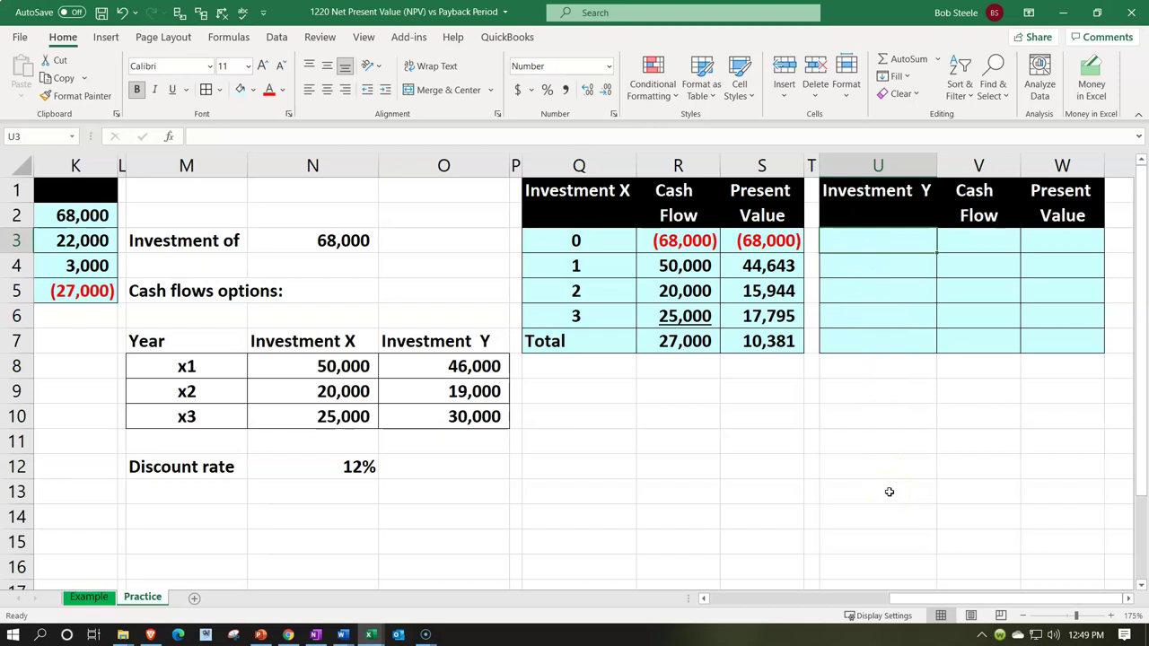
text(0)
key(Return)
text(1)
key(Return)
text(2)
key(Return)
text(3)
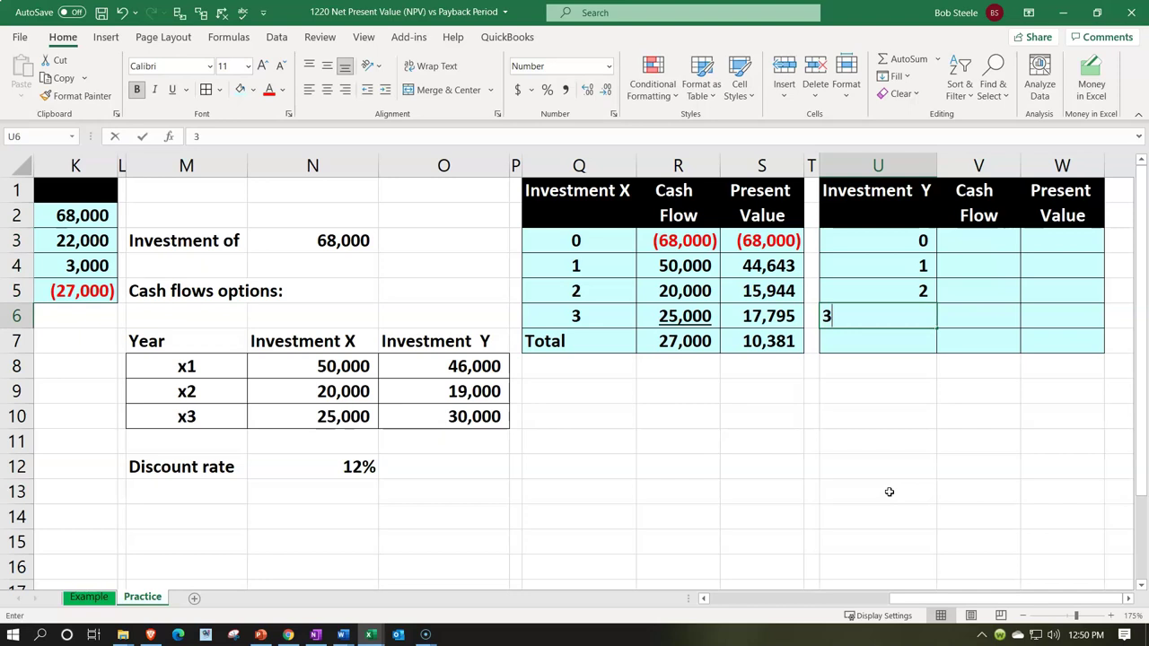
key(Return)
text(Total)
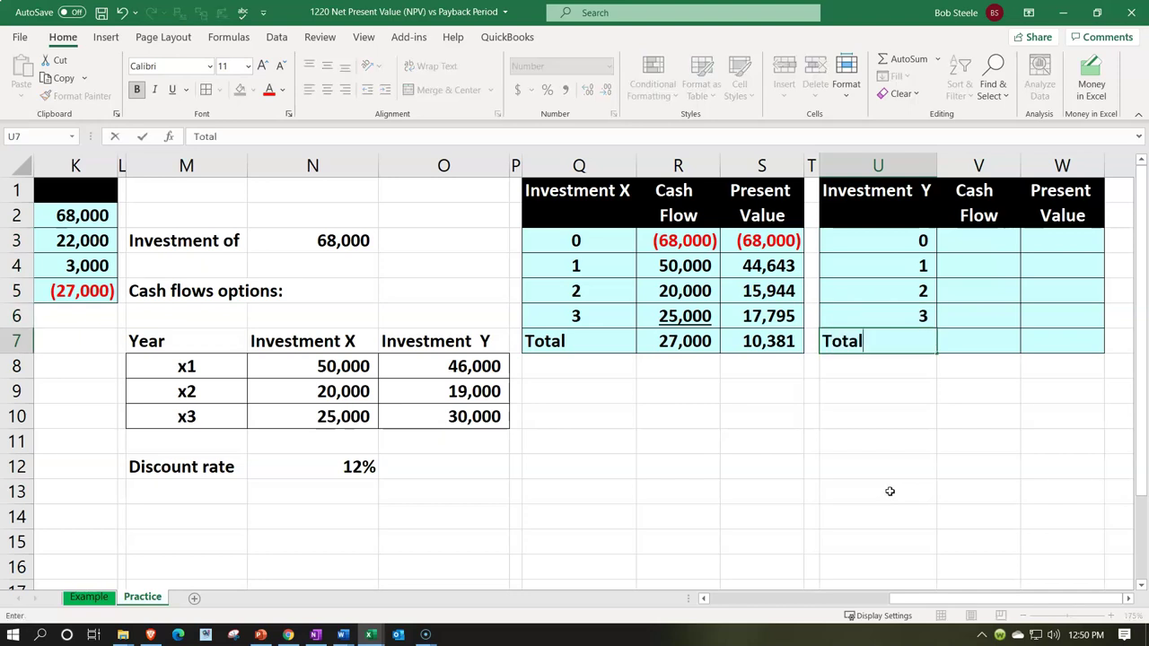
drag(862, 249, 851, 306)
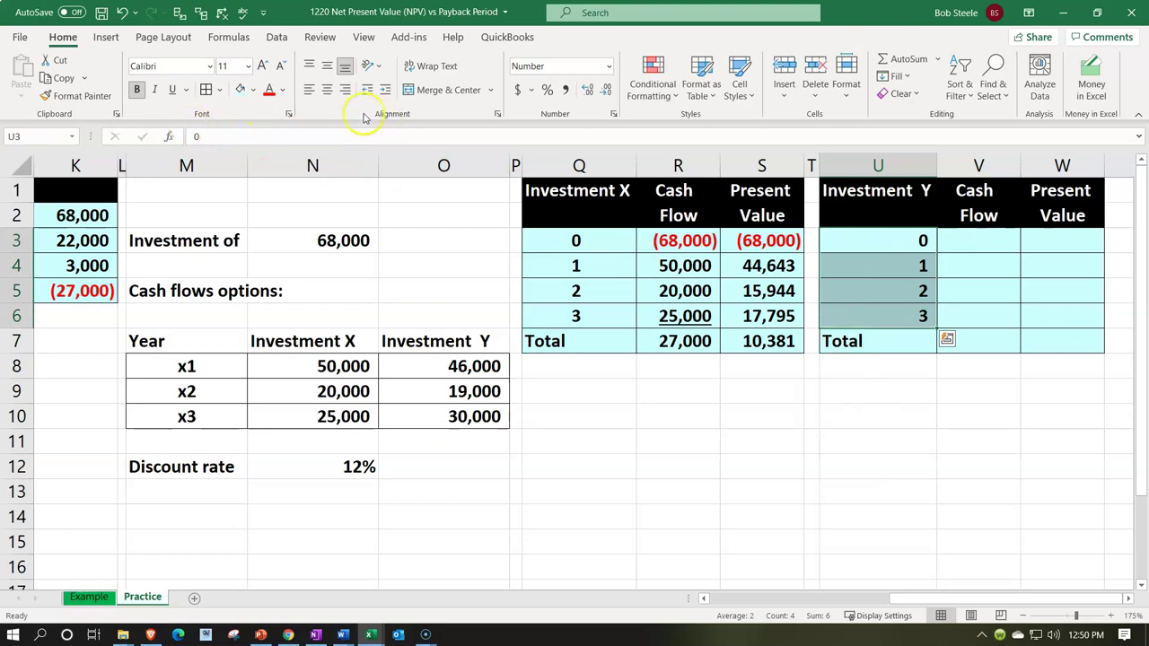
click(327, 89)
Step: Try linking V3 to the Investment Y cash flow in O8 and filling it down to V6, and clear V3:V6
click(965, 241)
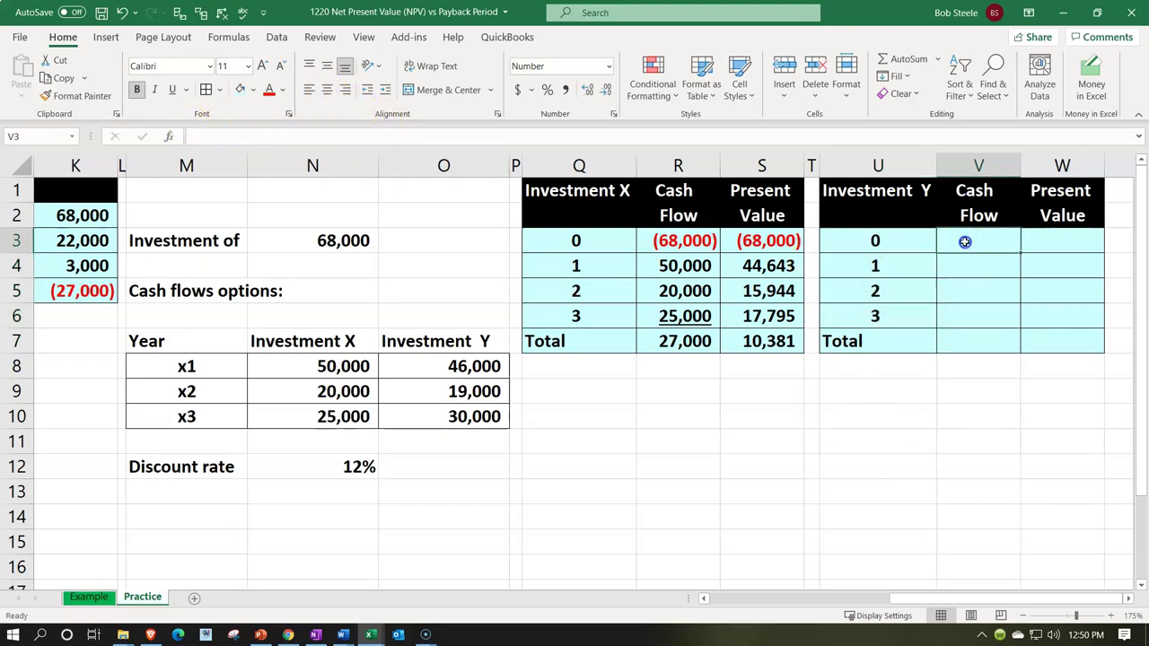
text(=)
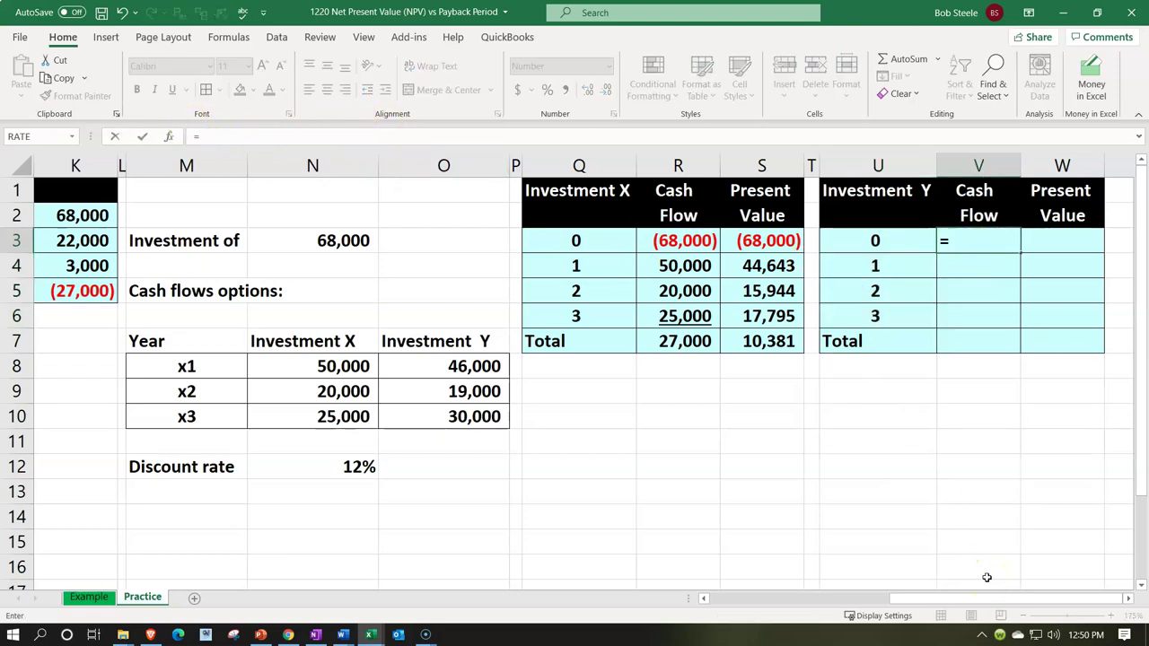
key(Down)
key(Down)
key(Down)
key(Down)
key(Left)
key(Left)
key(Left)
key(Left)
key(Left)
key(Left)
key(Down)
key(Left)
key(Return)
click(981, 243)
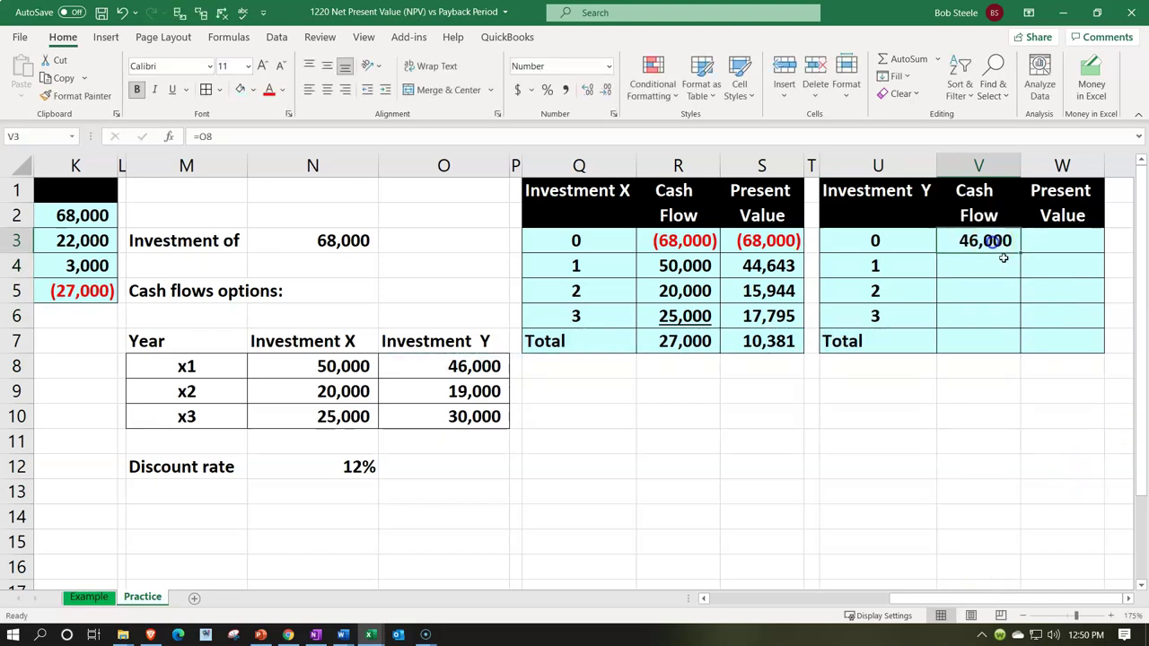
drag(1019, 254, 1016, 319)
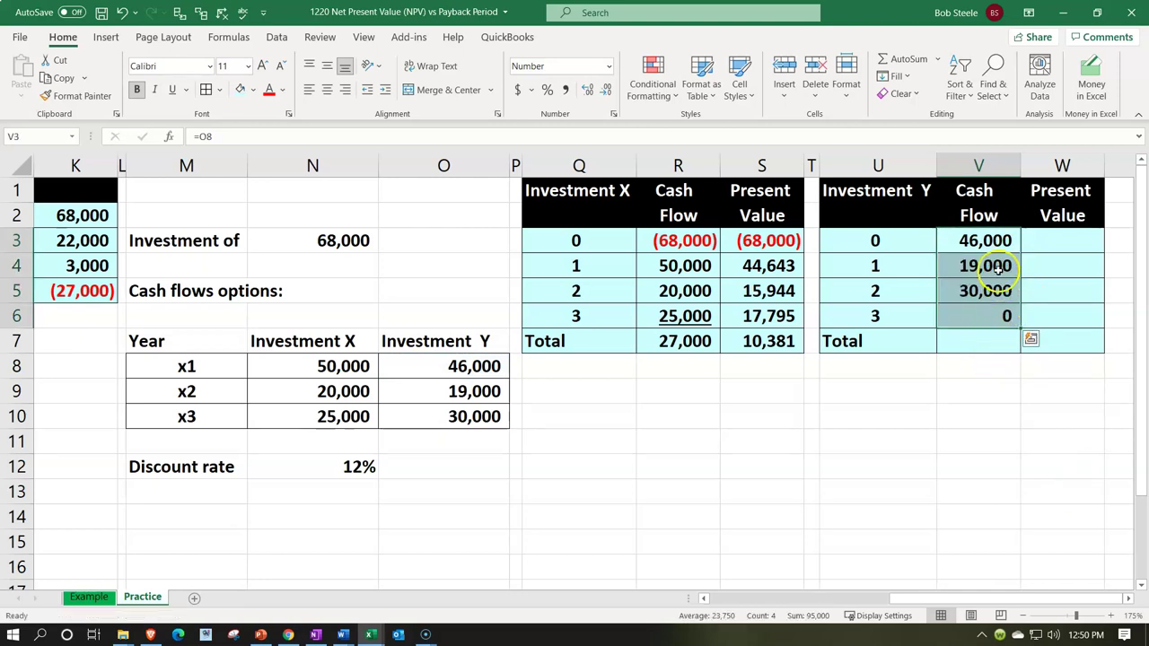
drag(989, 251, 990, 307)
key(Delete)
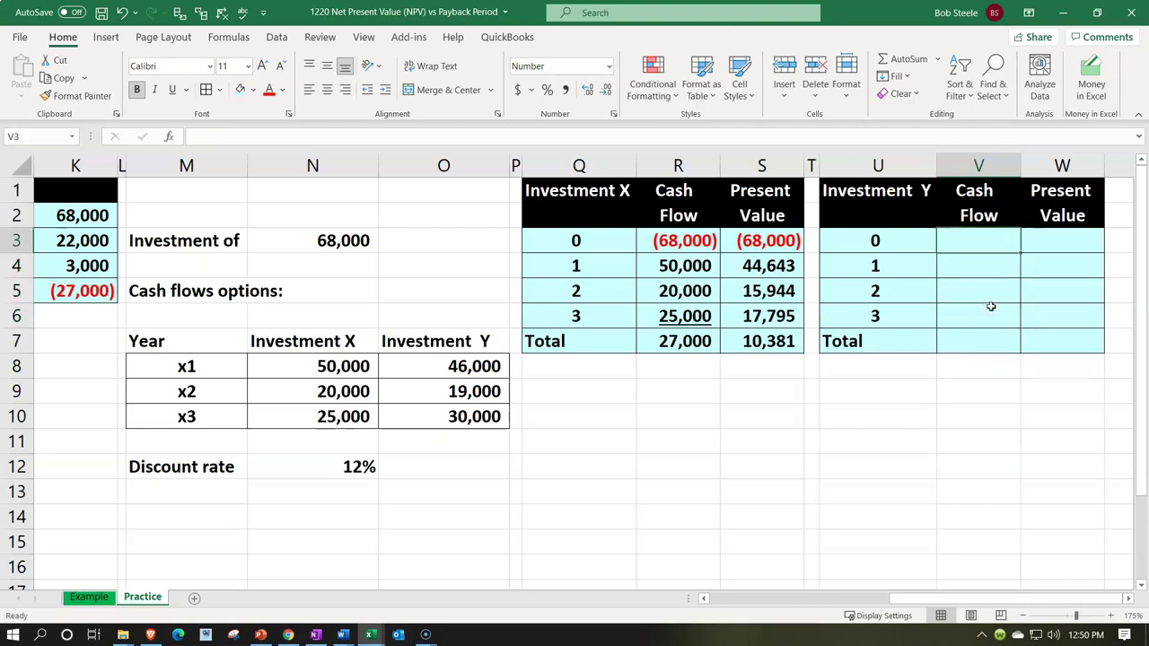
Step: Enter the period 0 cash flow for Investment Y in V3 as the negative of the investment amount in N3
text(-)
key(Left)
key(Left)
key(Left)
key(Left)
key(Left)
key(Left)
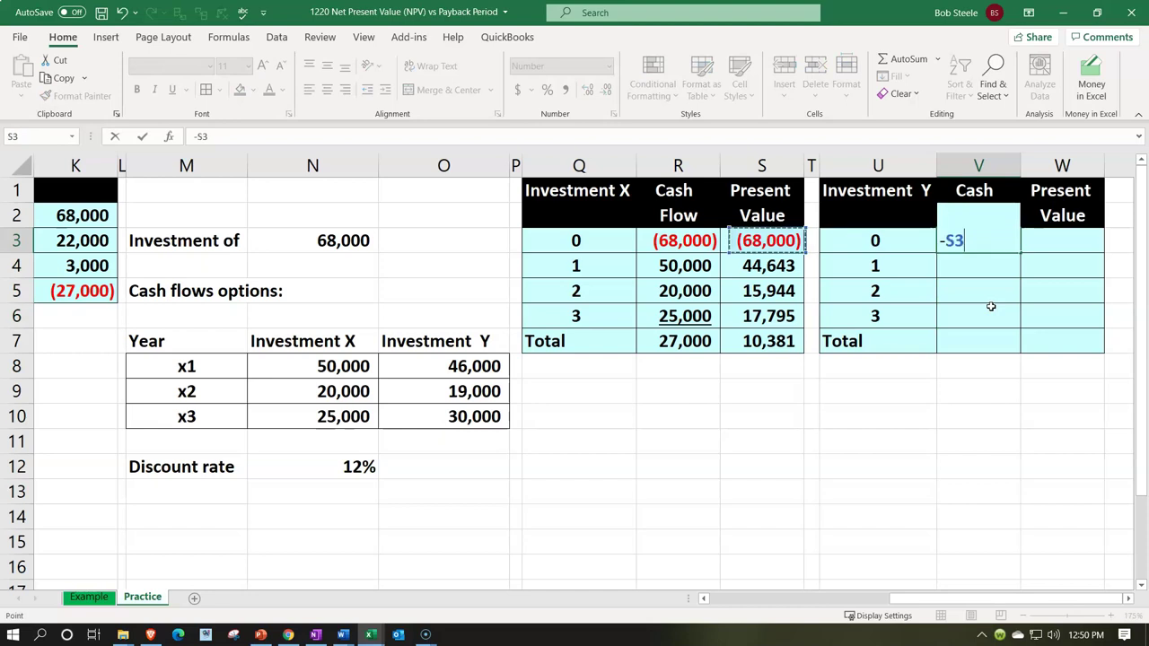
key(Left)
key(Left)
key(Return)
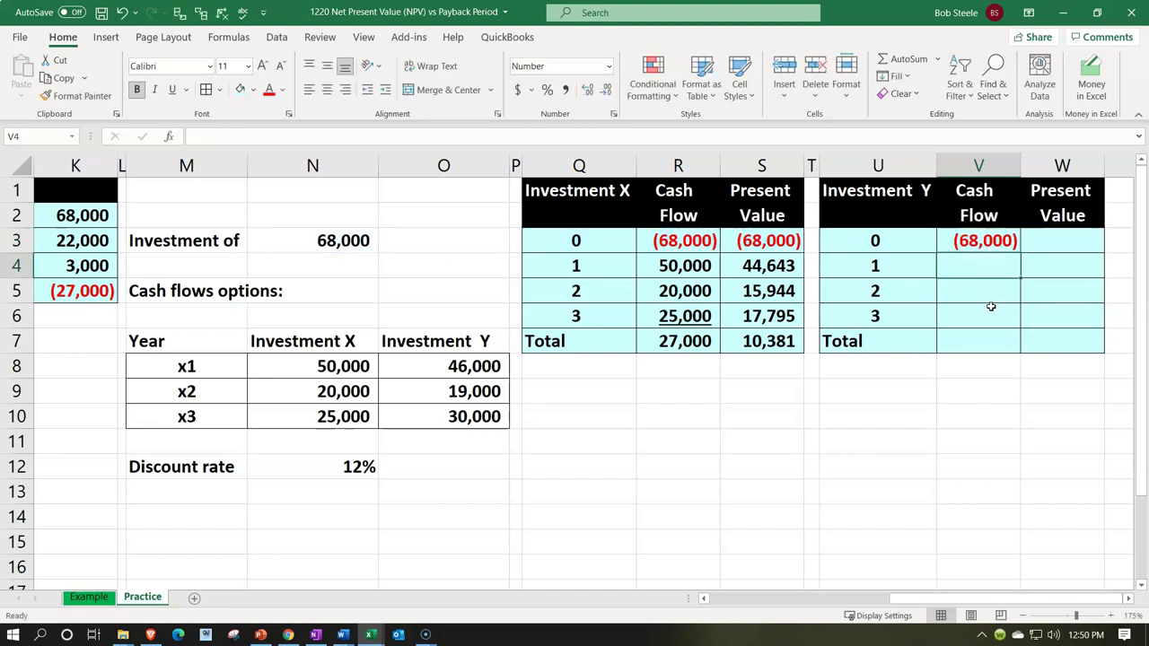
Step: Link V4 to the Investment Y year x1 cash flow in O8 and fill the formula down through V6
text(=)
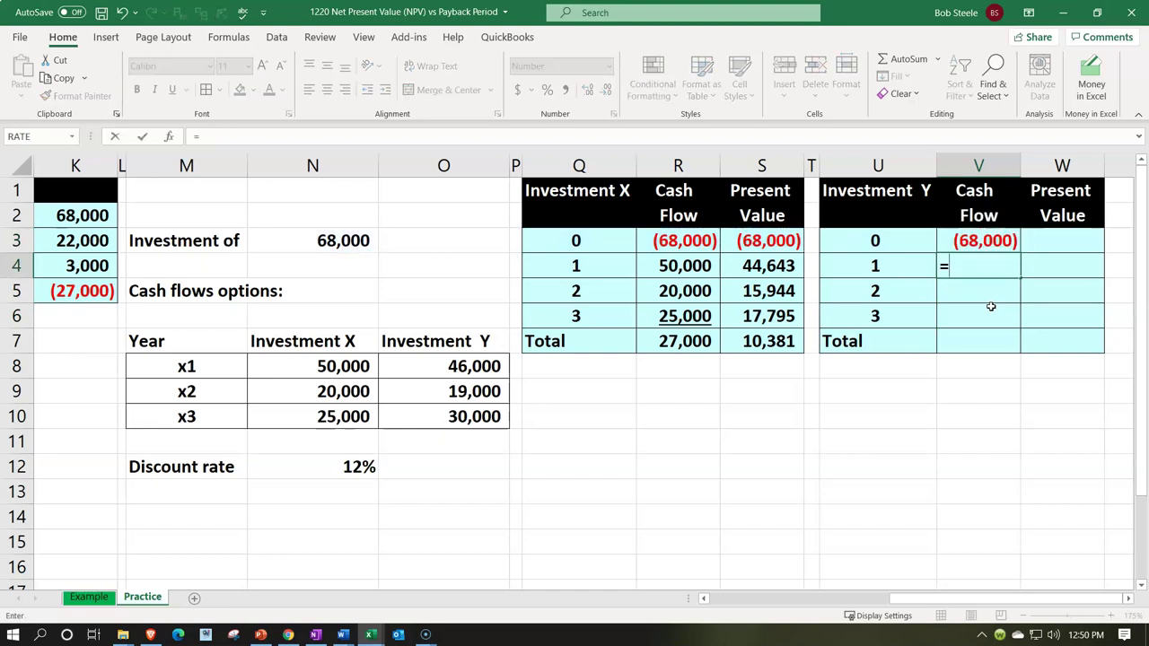
key(Down)
key(Down)
key(Down)
key(Left)
key(Left)
key(Left)
key(Left)
key(Left)
key(Left)
key(Down)
key(Left)
key(Return)
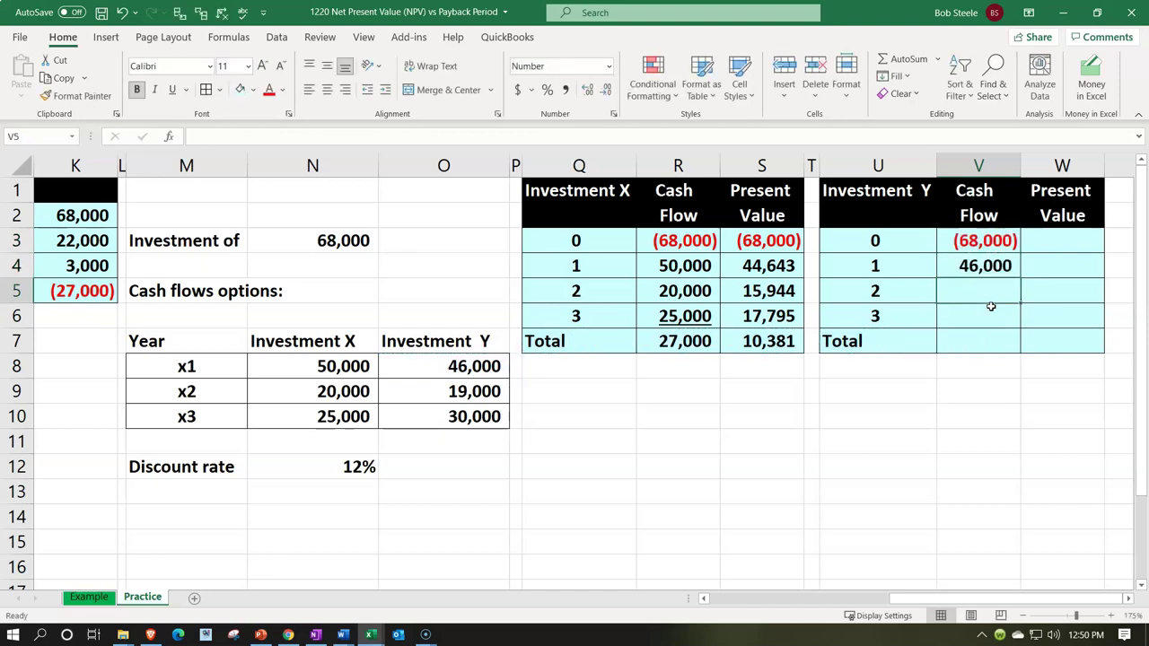
click(999, 262)
drag(1021, 278, 948, 323)
Step: Underline the period 3 cash flow in V6 and the period 3 present value in S6
click(960, 350)
click(956, 318)
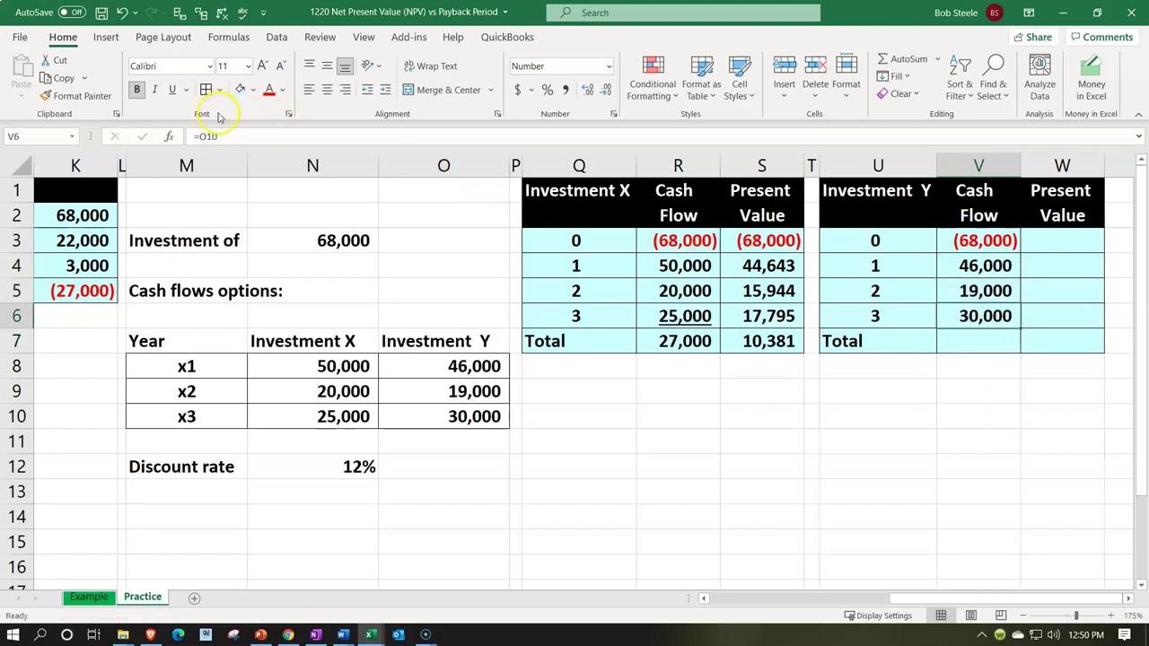
click(771, 314)
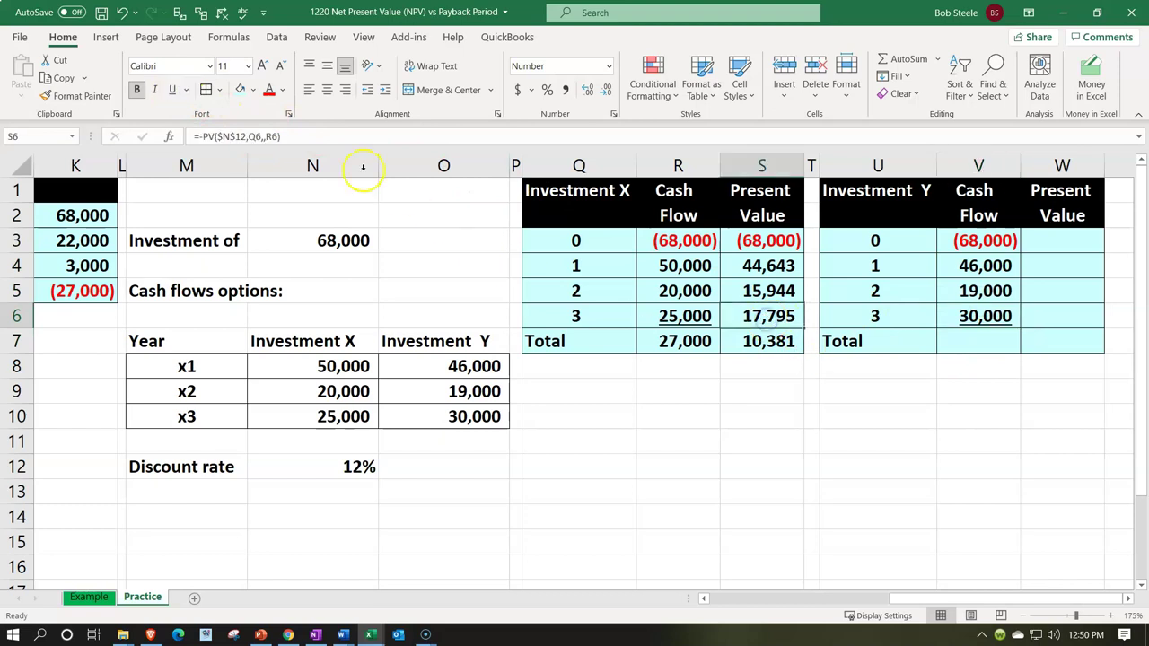
Step: Total the Investment Y cash flows in V7 with the formula SUM(V3:V6)
click(995, 349)
text(=sum()
key(Up)
key(shift+Up)
key(shift+Up)
key(shift+Up)
key(Return)
key(Up)
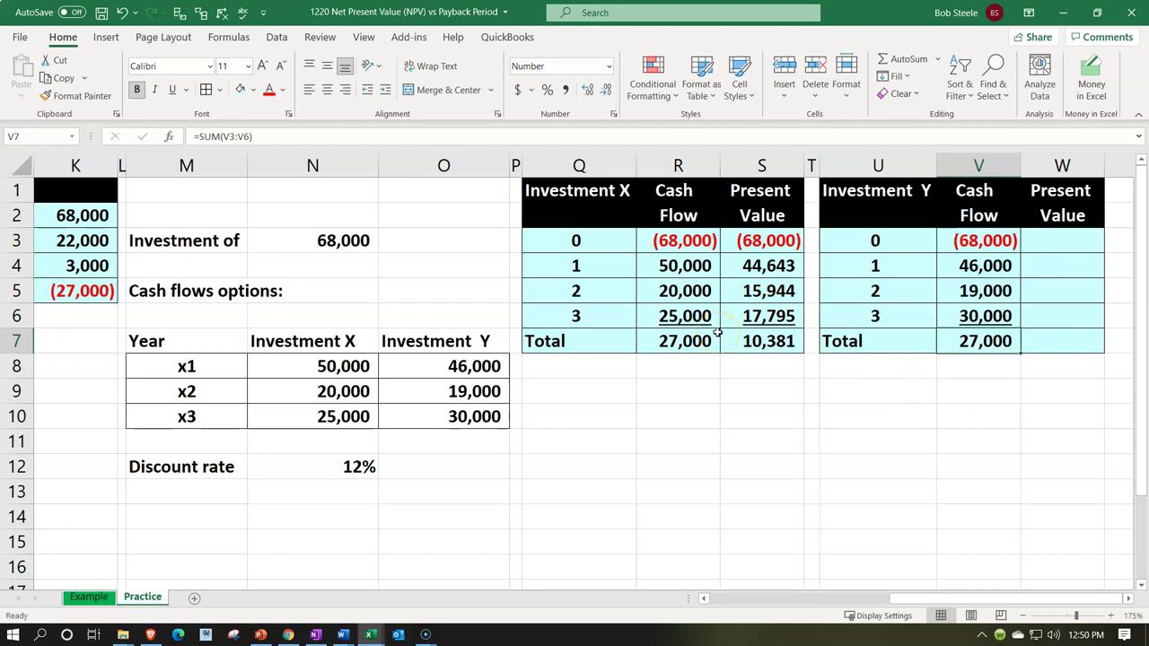
Step: Calculate the period 0 present value for Investment Y in W3 with -PV(N12,U3,,V3), leaving the payment argument blank
click(1069, 348)
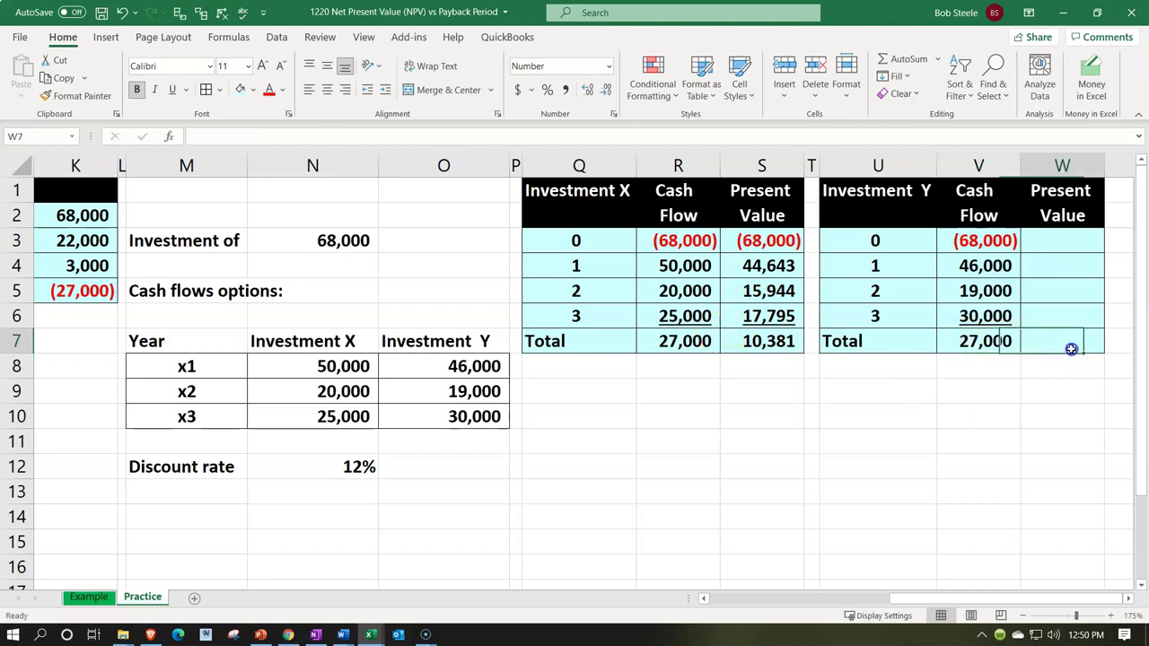
click(1073, 241)
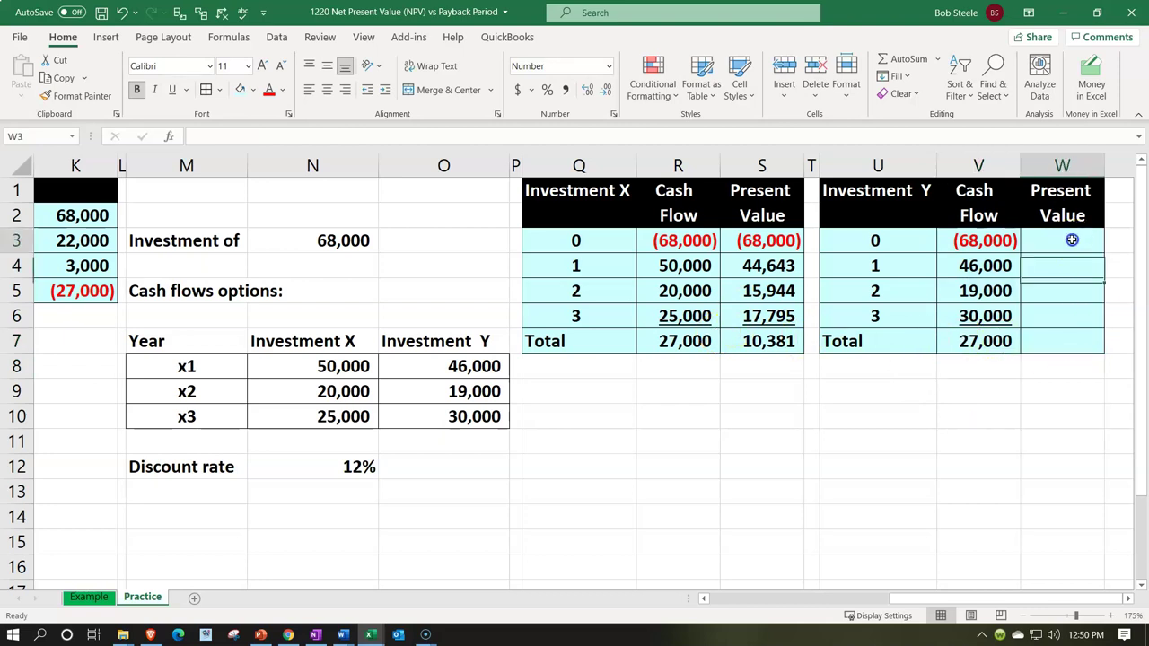
text(-p)
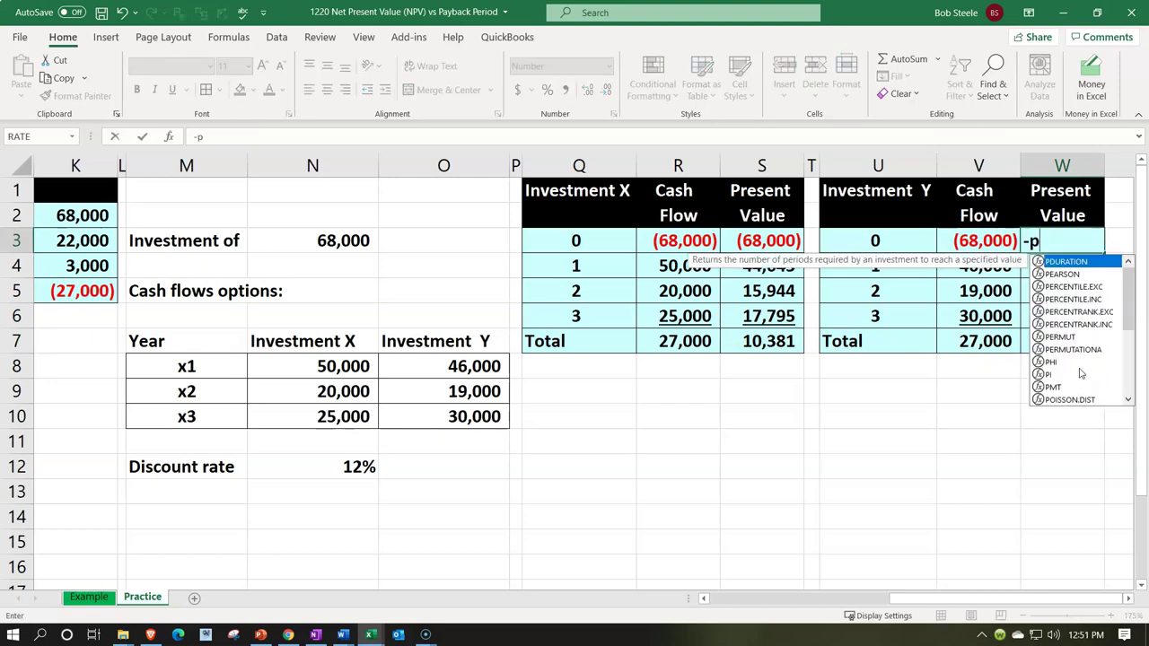
text(v()
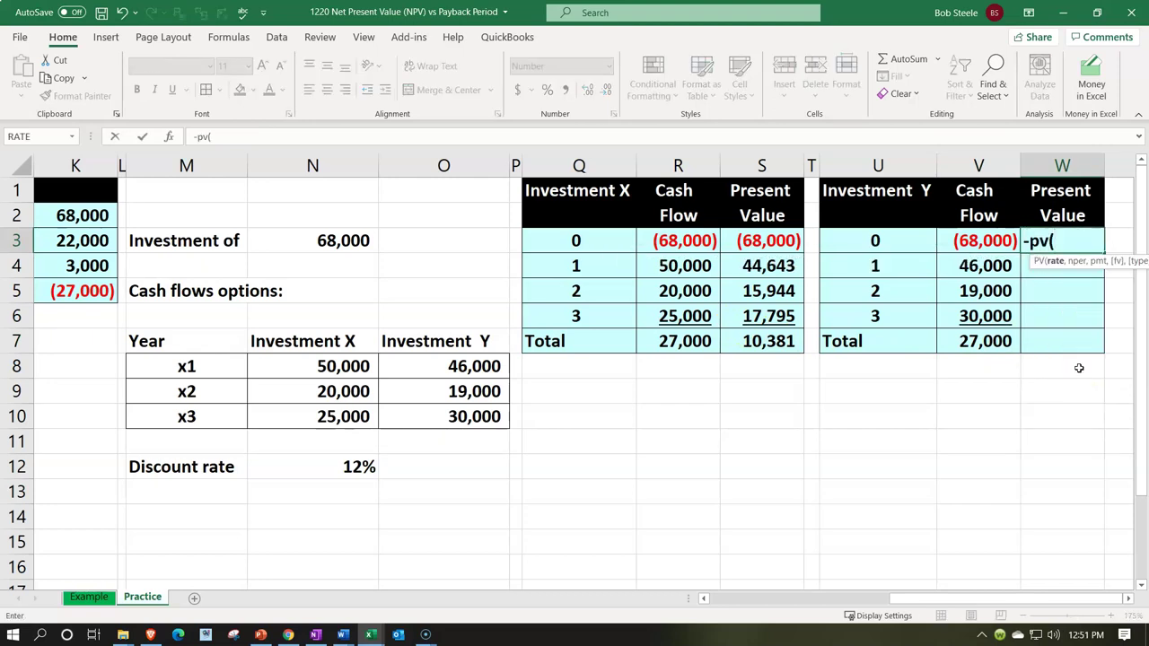
key(Down)
key(Down)
key(Down)
key(Down)
key(Down)
key(Down)
key(Down)
key(Left)
key(Left)
key(Left)
key(Left)
key(Left)
key(Left)
key(Left)
key(Left)
key(Left)
key(Down)
key(Down)
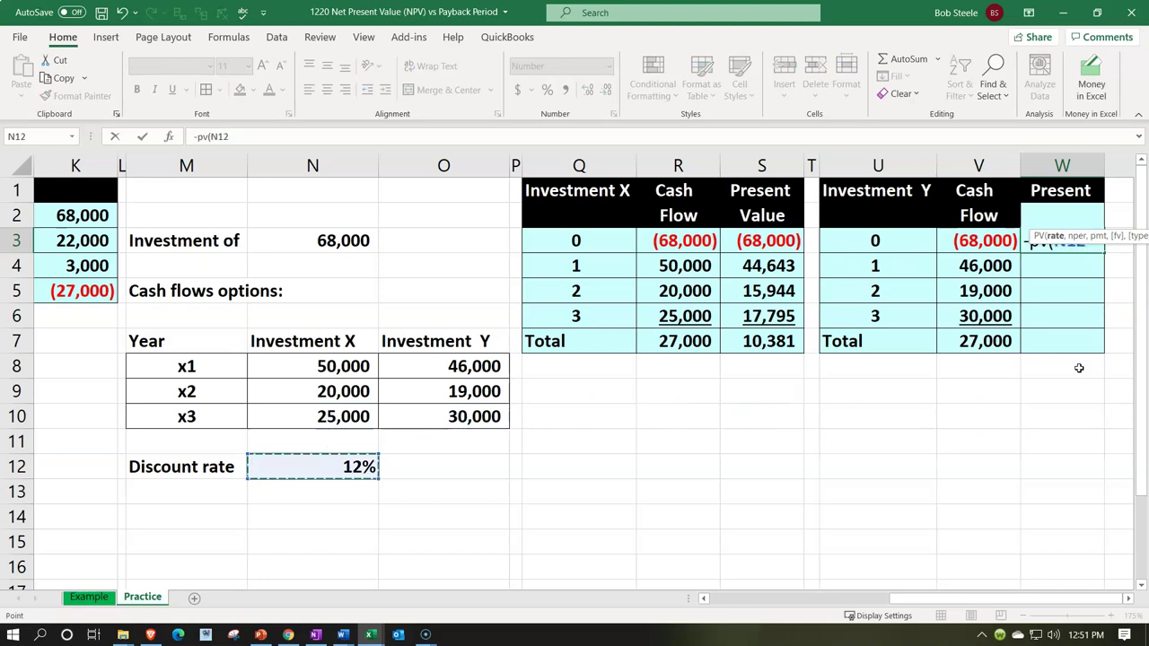
text(,)
key(Left)
key(Left)
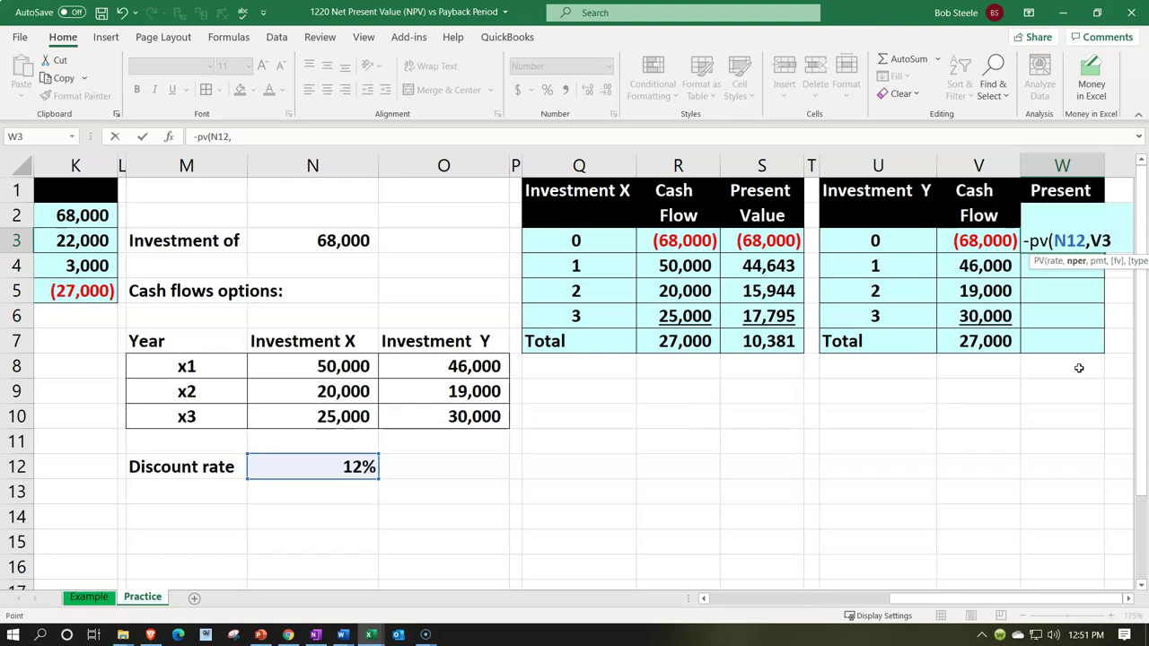
text(,,)
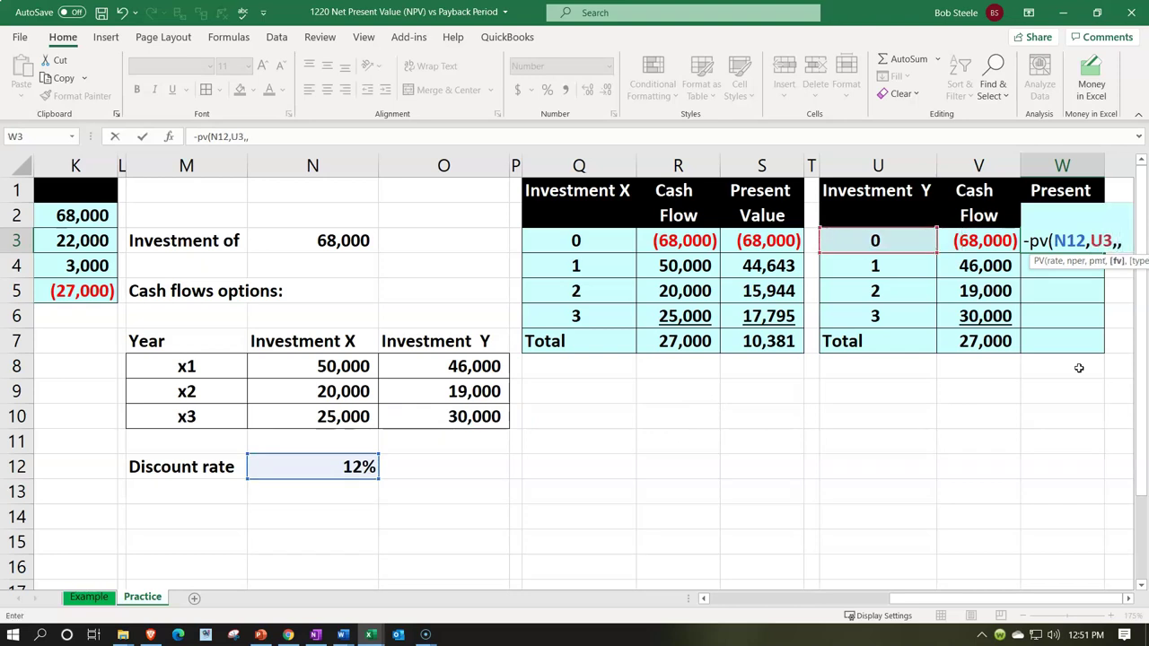
key(Left)
key(Return)
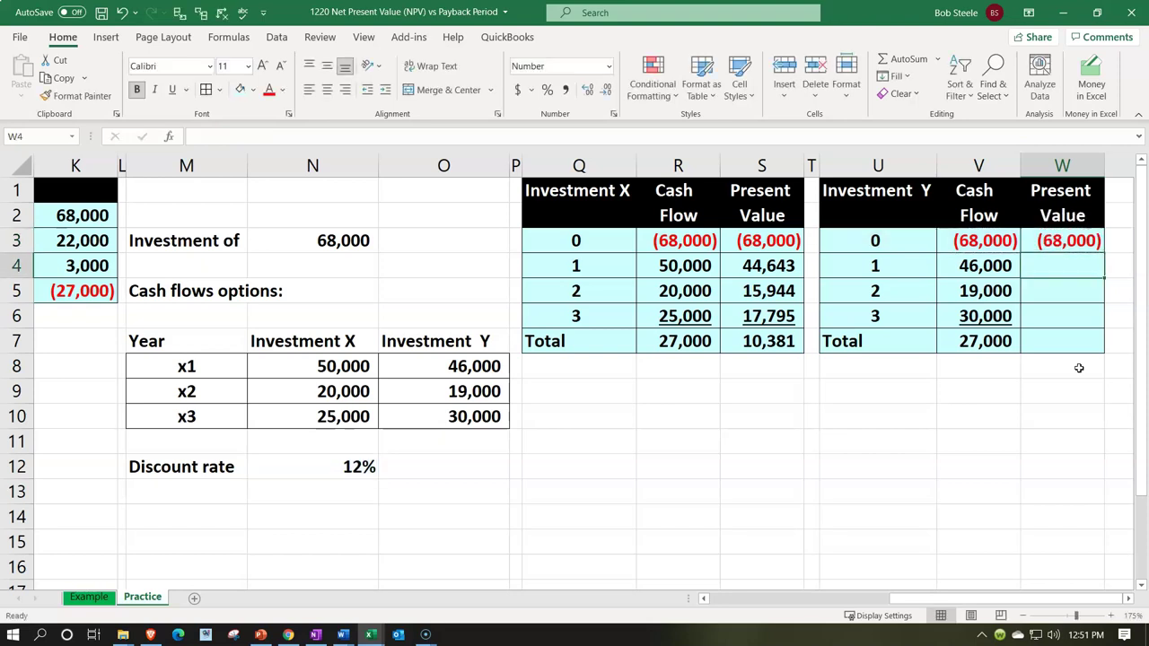
Step: Calculate the period 1 present value for Investment Y in W4 with -PV(N12,U4,,V4), leaving the payment argument blank
text(-)
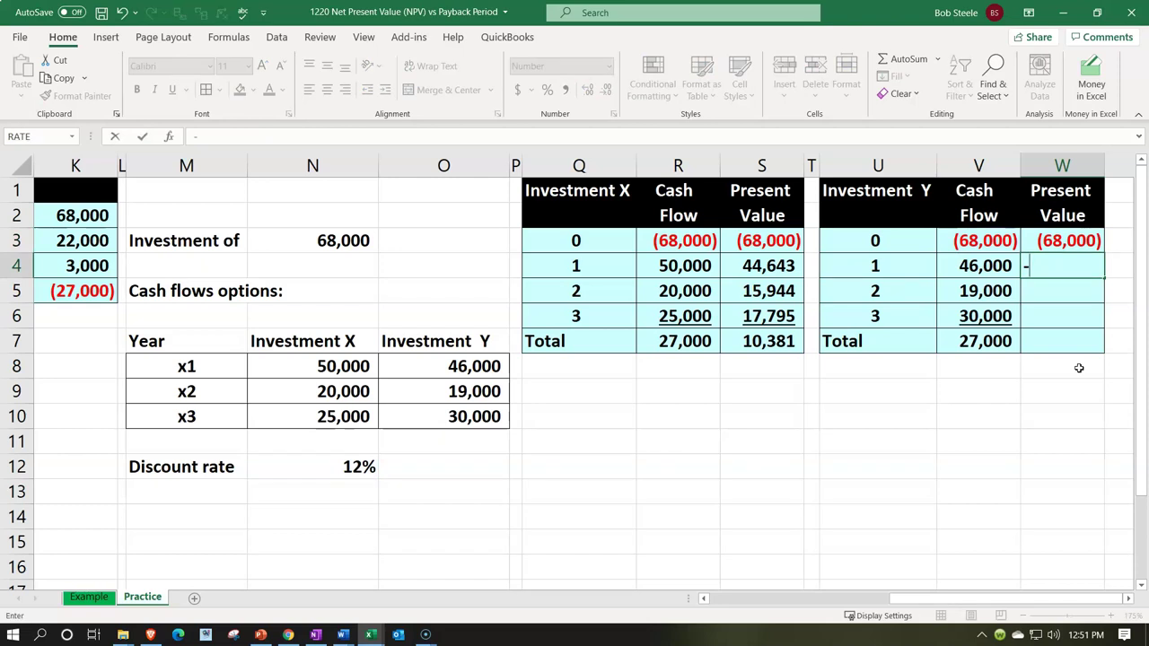
text(pv)
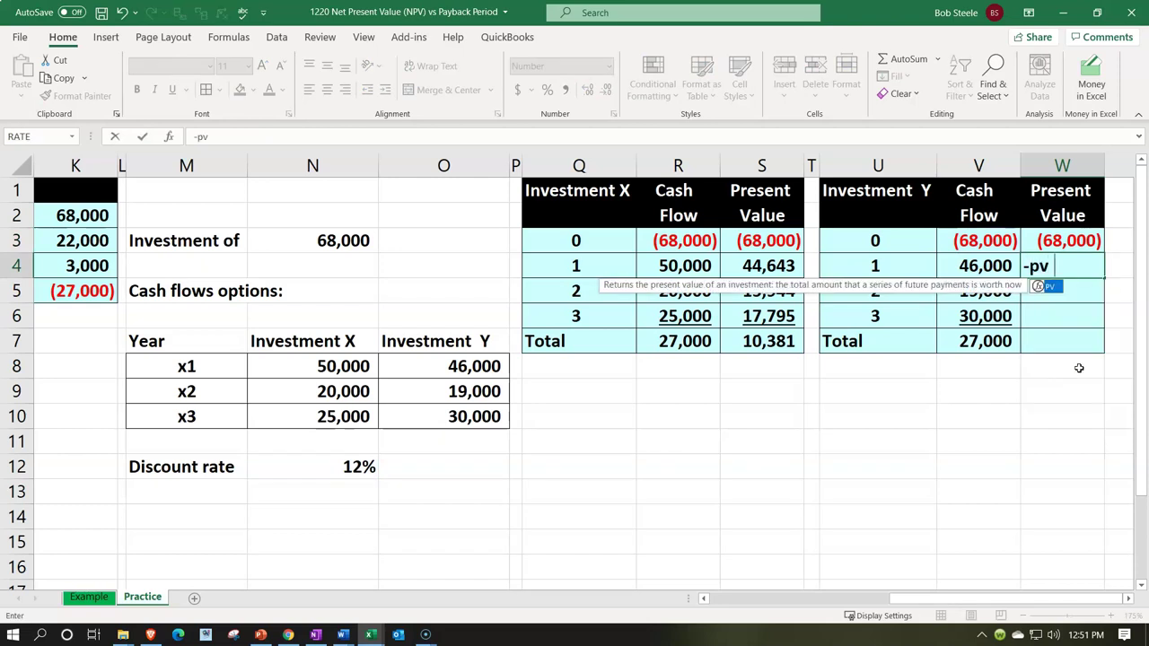
text(()
key(Down)
key(Down)
key(Down)
key(Down)
key(Left)
key(Left)
key(Left)
key(Left)
key(Left)
key(Left)
key(Left)
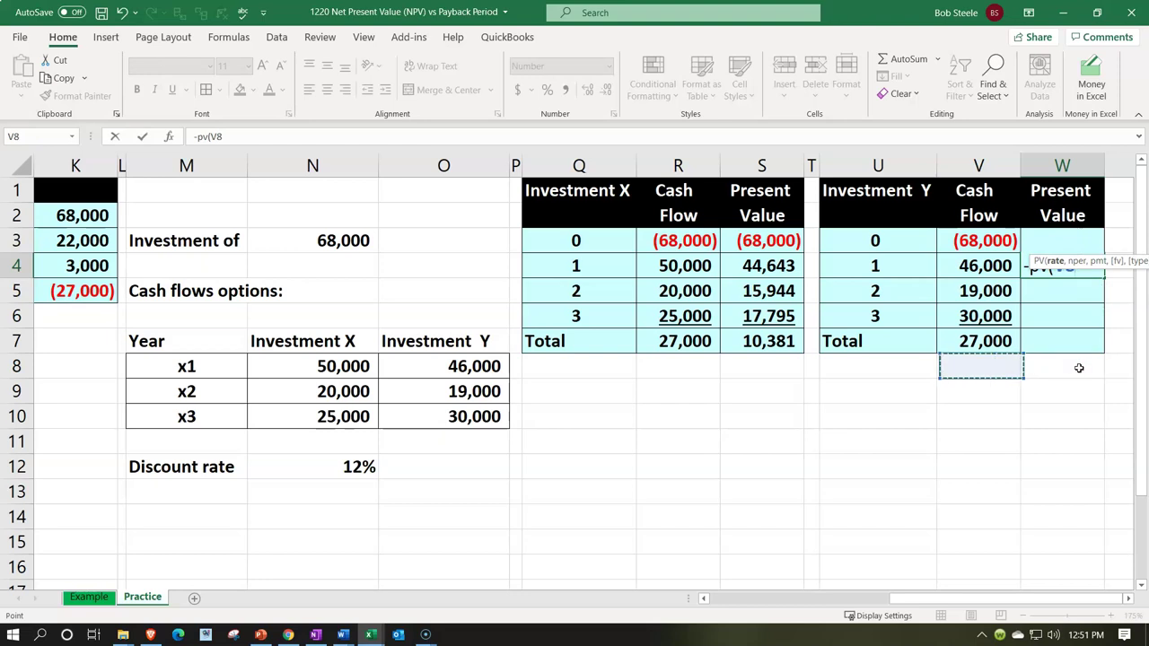
key(Left)
key(Down)
key(Down)
key(Down)
key(Down)
key(Left)
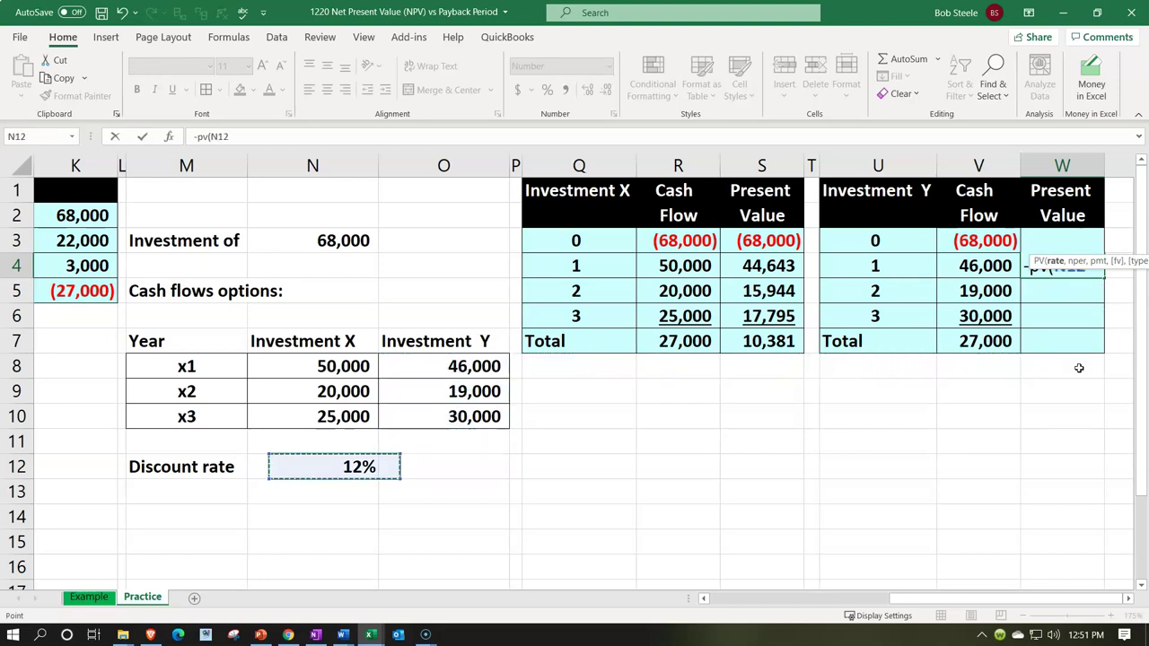
text(,)
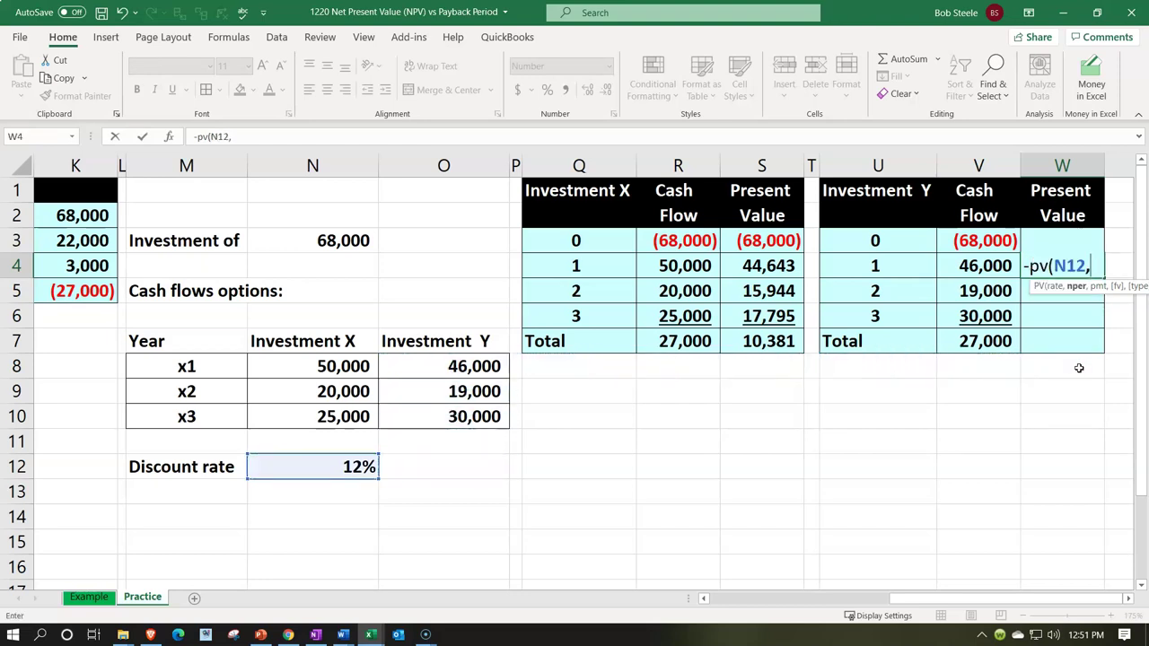
key(Left)
key(Left)
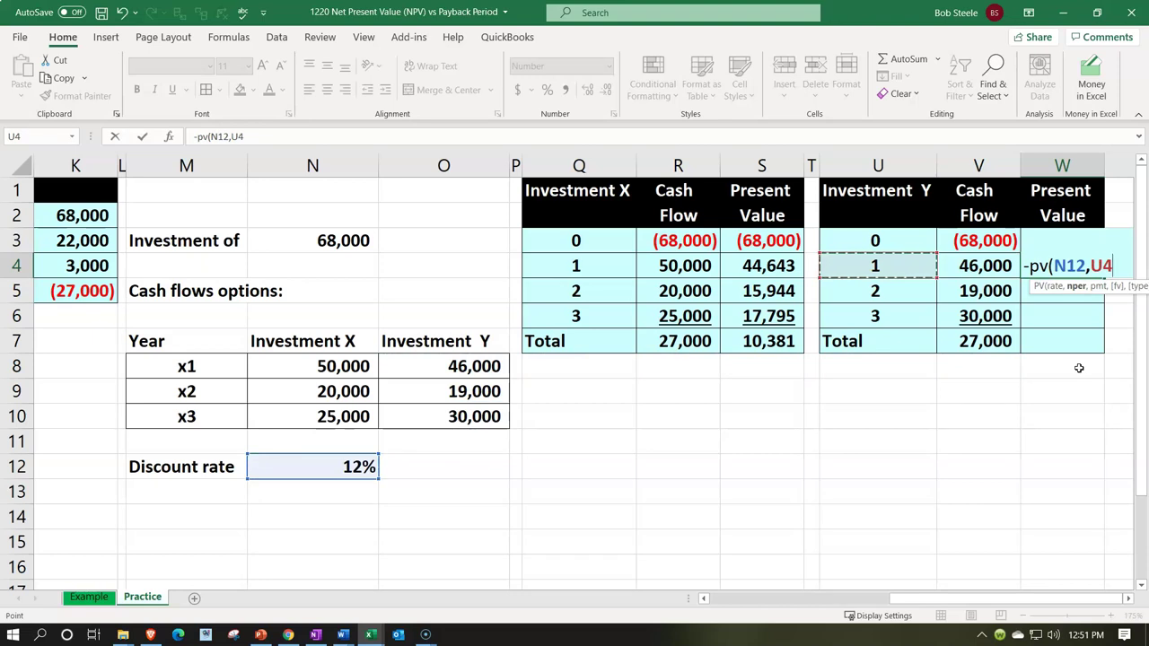
text(,,)
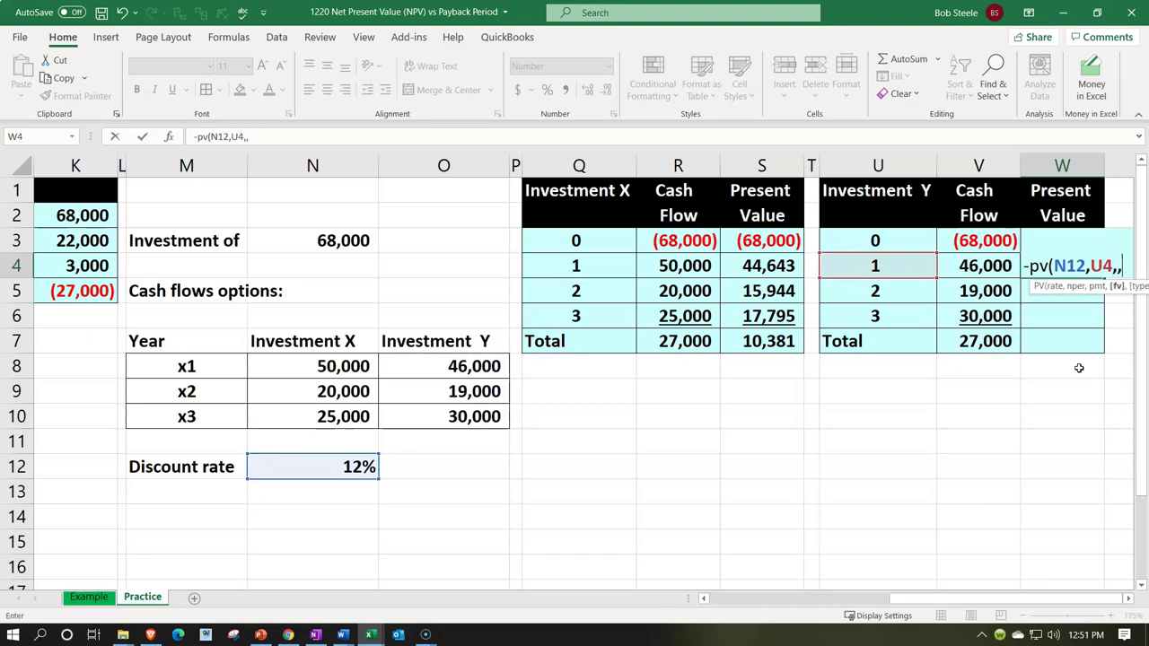
key(Left)
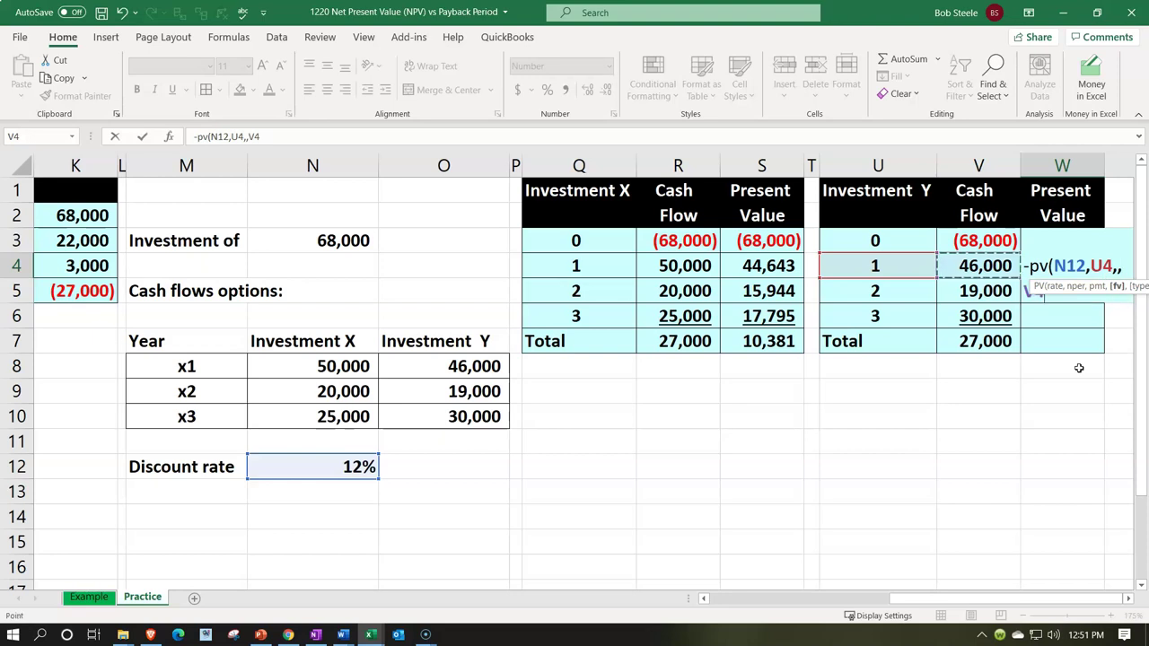
key(Return)
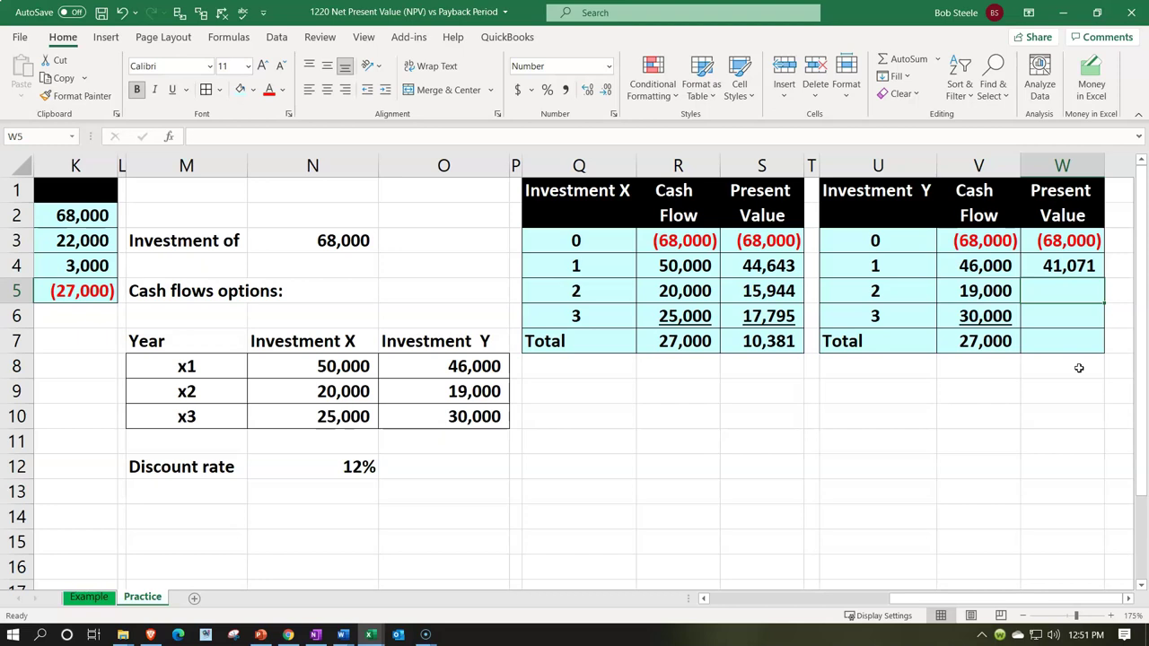
Step: Calculate the period 2 present value for Investment Y in W5 with -PV(N12,U5,,V5), leaving the payment argument blank
text(-)
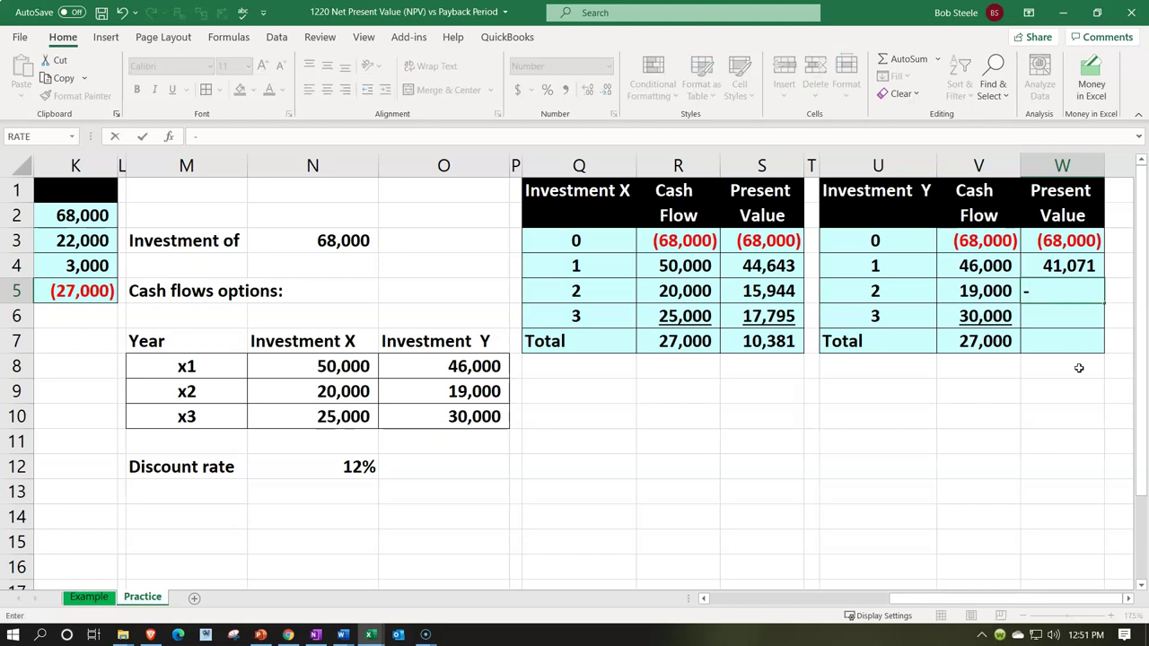
text(pv()
key(Down)
key(Down)
key(Down)
key(Down)
key(Down)
key(Down)
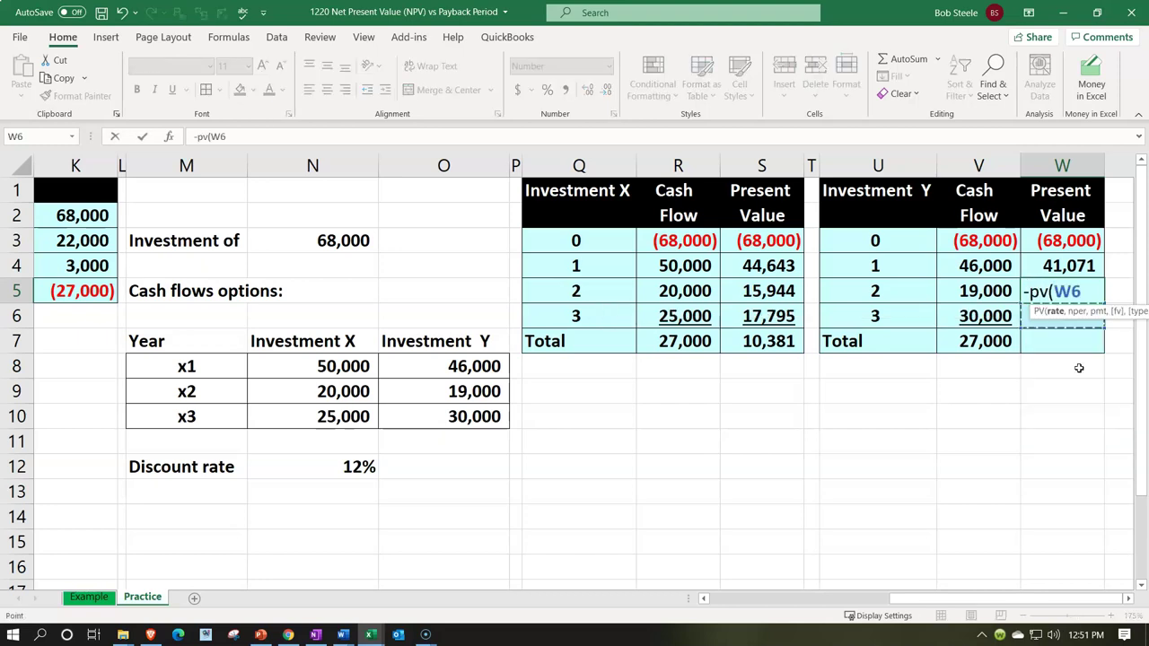
key(Left)
key(Left)
key(Left)
key(Left)
key(Left)
key(Left)
key(Left)
key(Left)
key(Left)
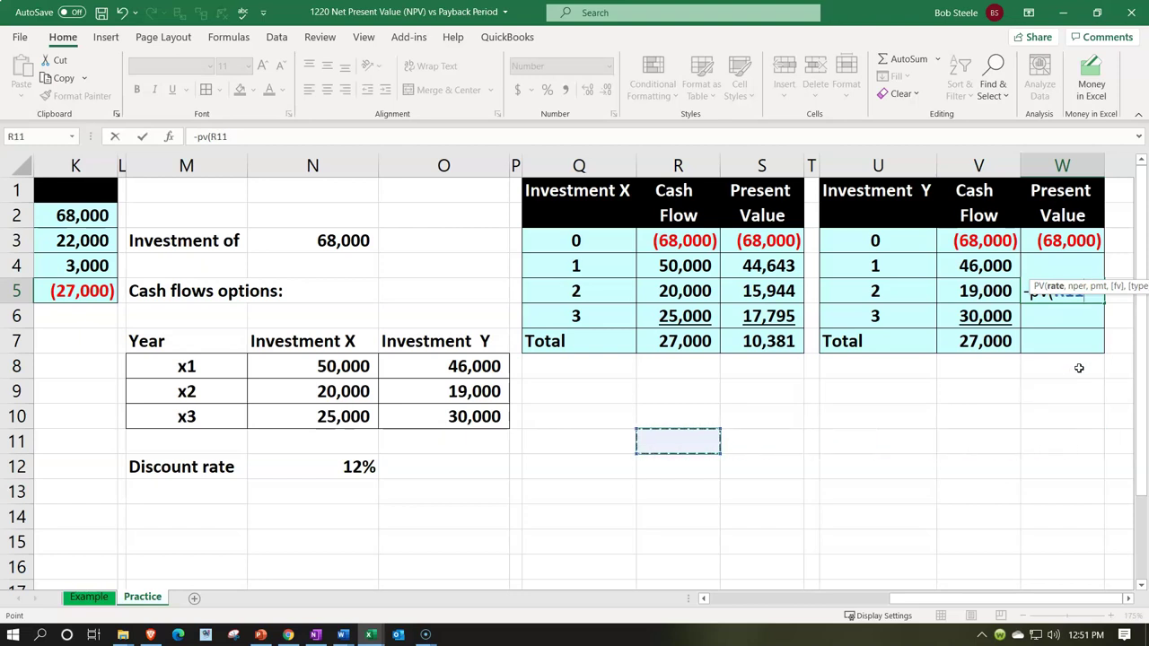
key(Down)
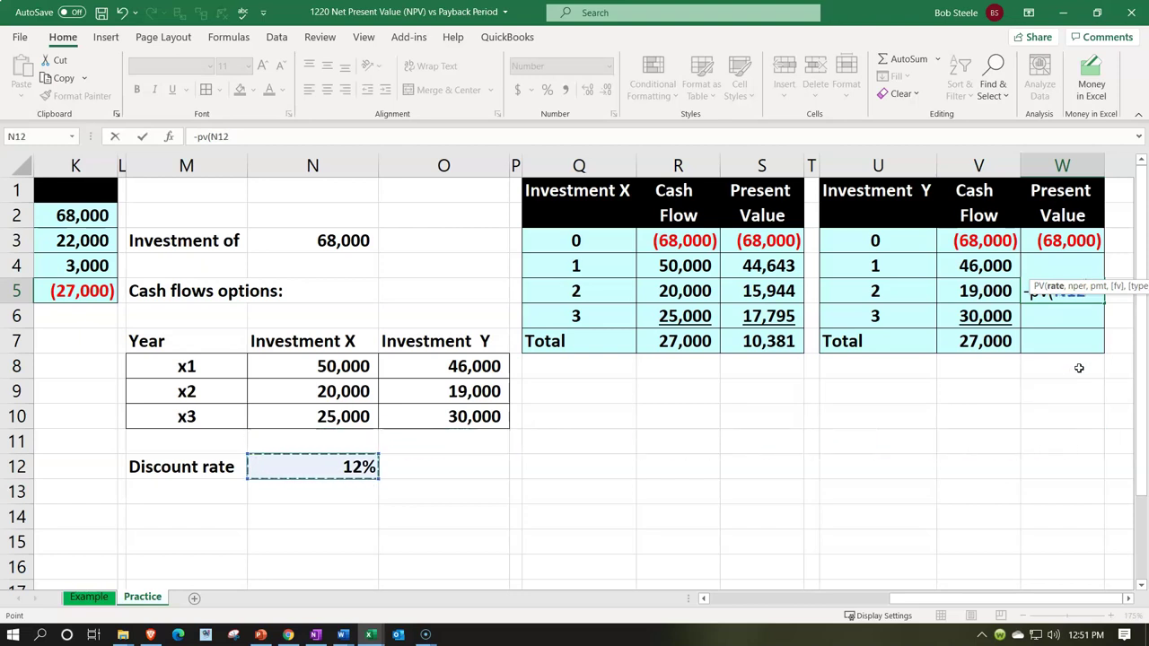
text(,)
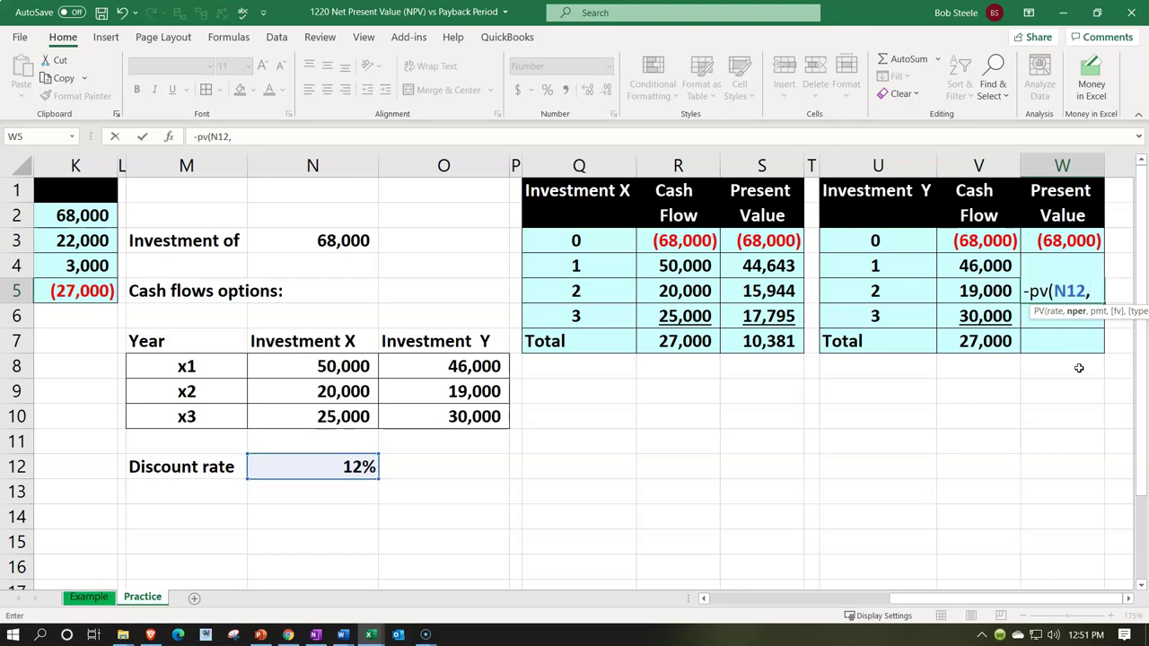
key(Left)
key(Left)
text(,)
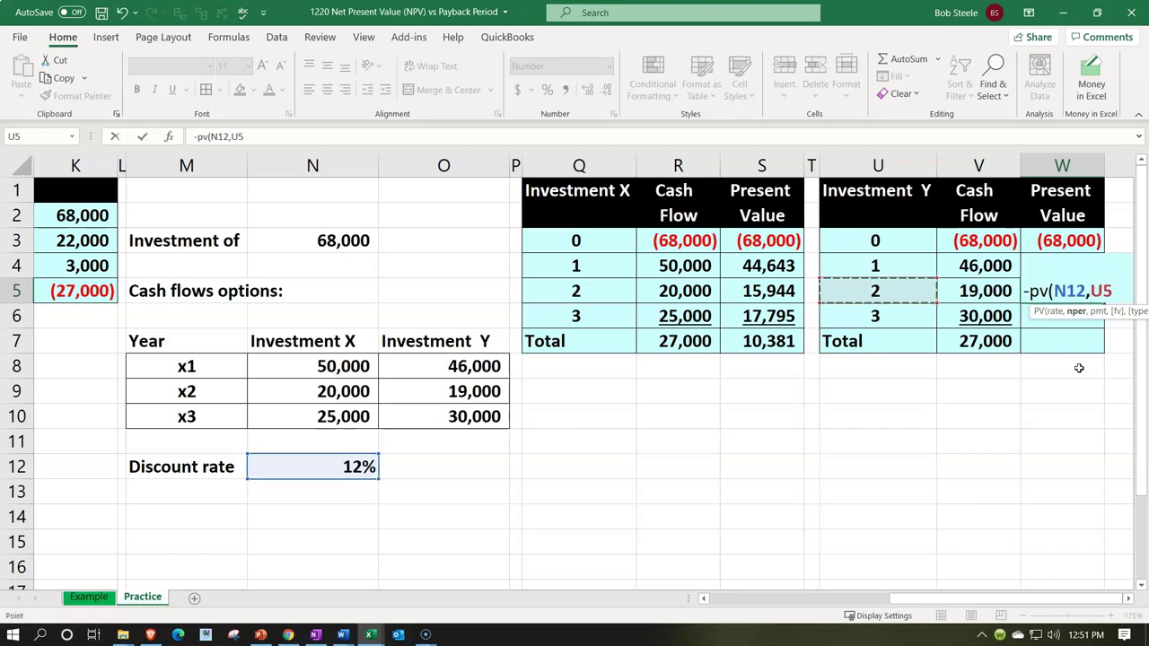
text(,)
key(Left)
key(Return)
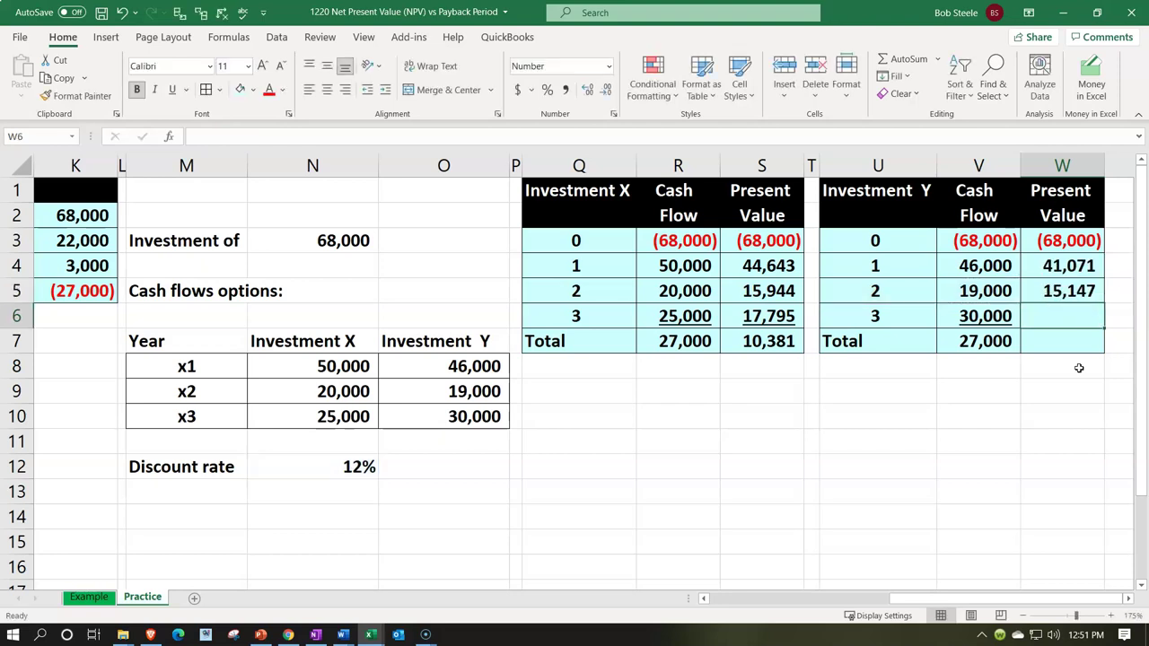
Step: Calculate the period 3 present value for Investment Y in W6 with -PV(N12,U6,,V6), leaving the payment argument blank
text(-pv)
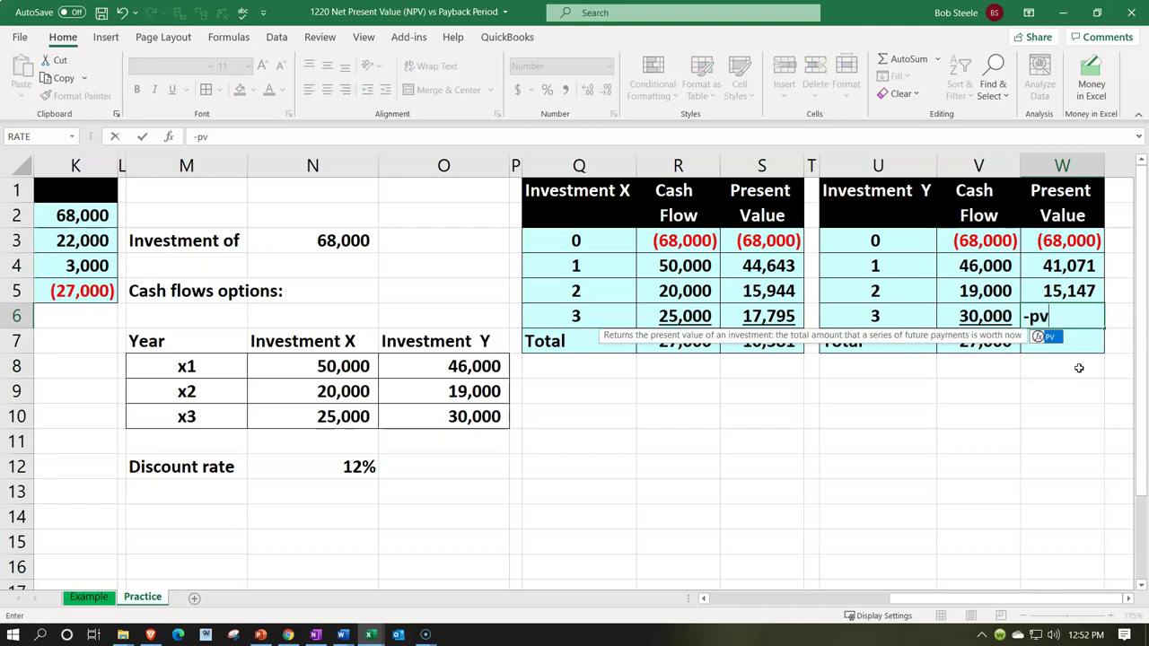
text(()
key(Down)
key(Down)
key(Down)
key(Down)
key(Down)
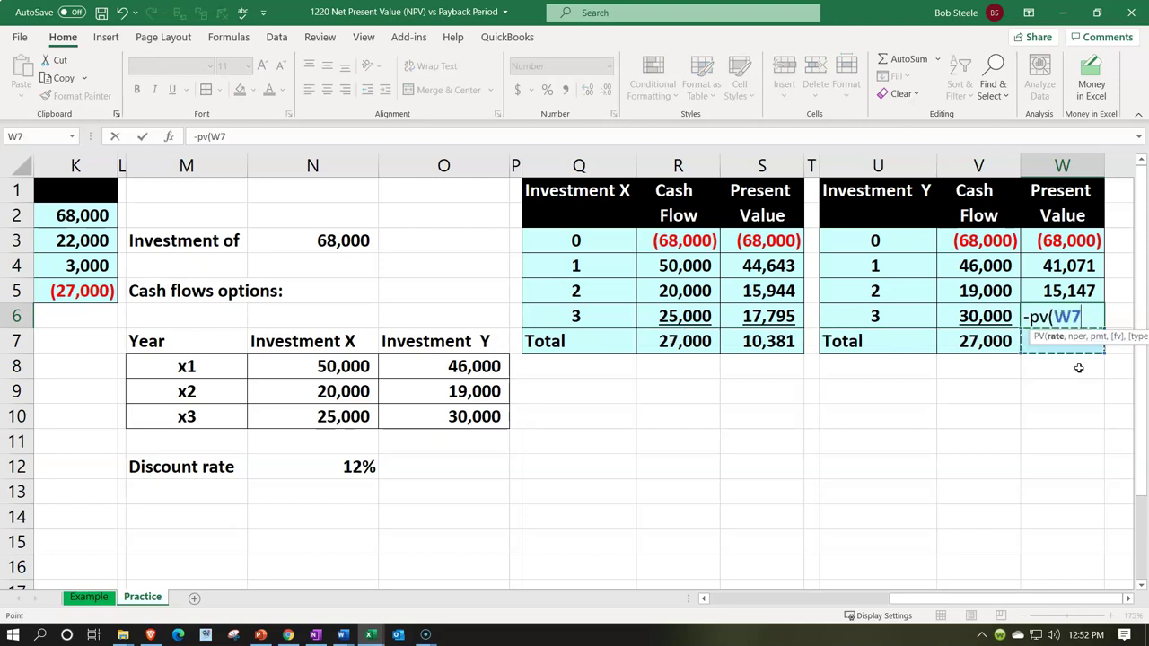
key(Left)
key(Left)
key(Left)
key(Left)
key(Left)
key(Left)
key(Left)
key(Left)
key(Left)
key(Left)
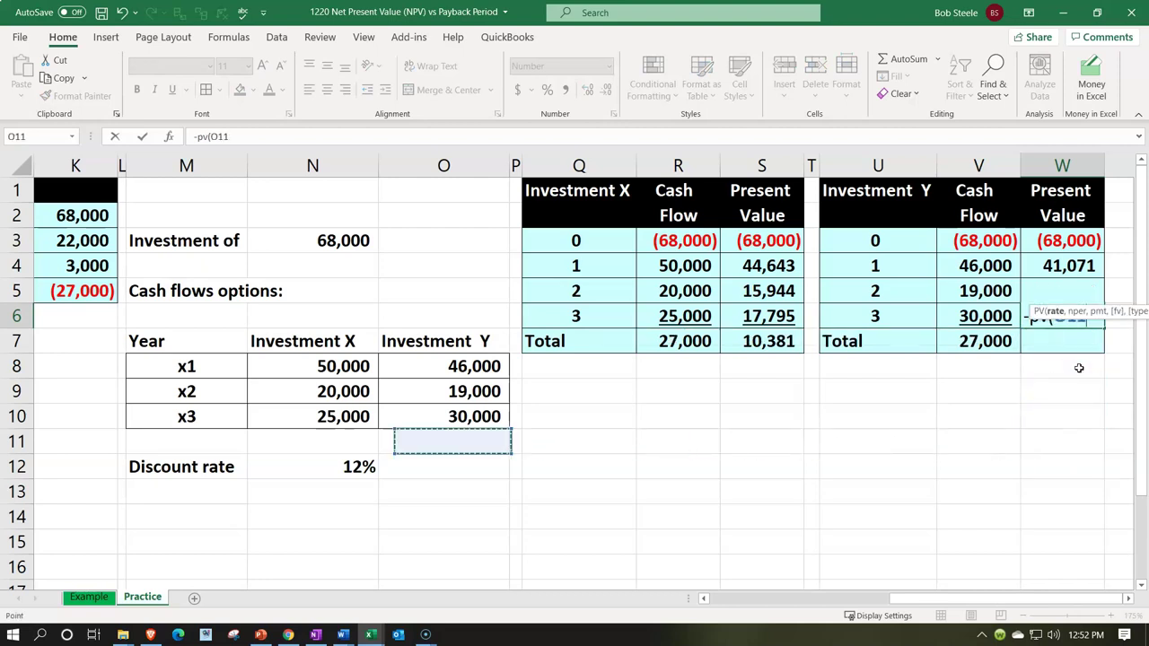
key(Down)
key(Right)
text(,)
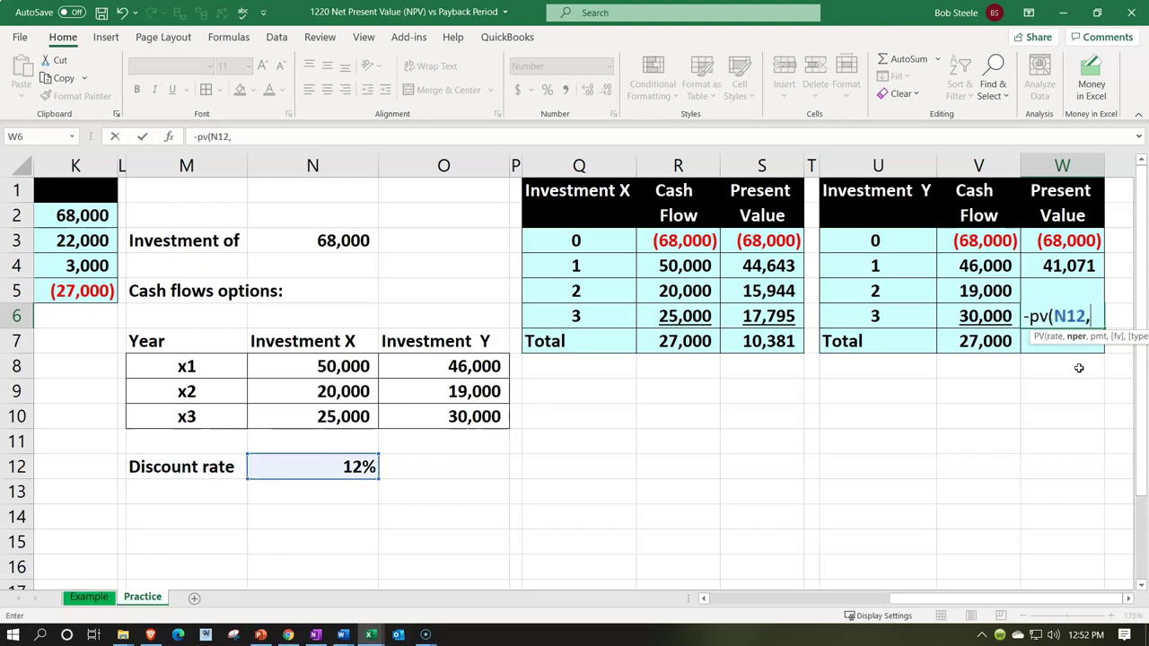
key(Left)
key(Left)
text(,,)
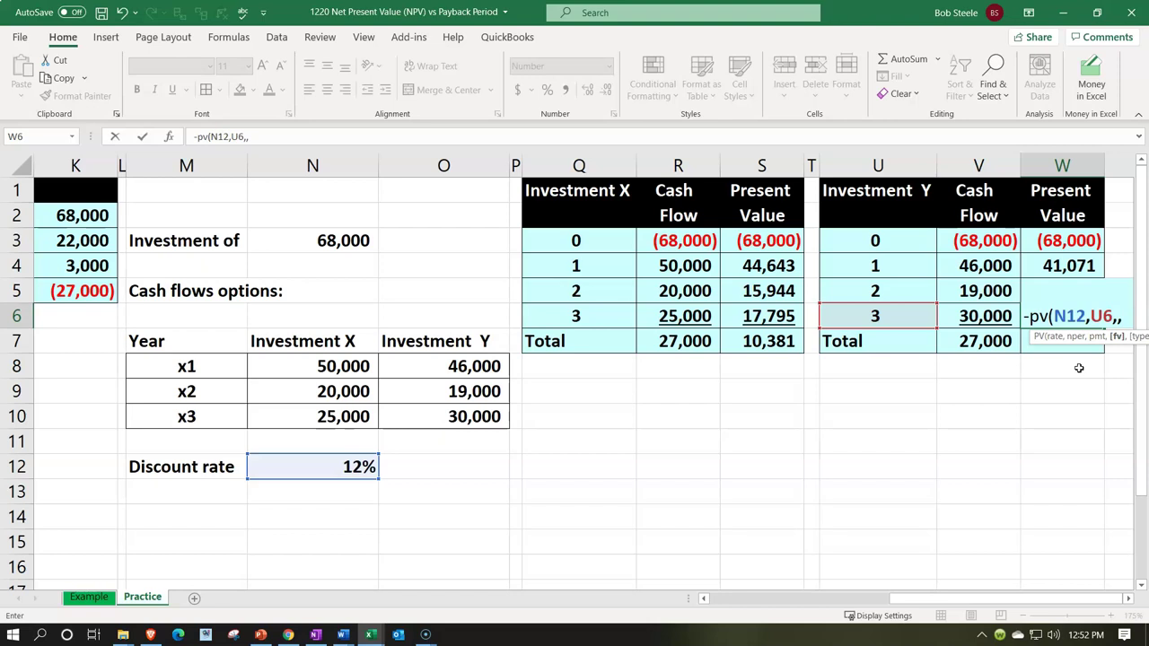
key(Left)
key(Return)
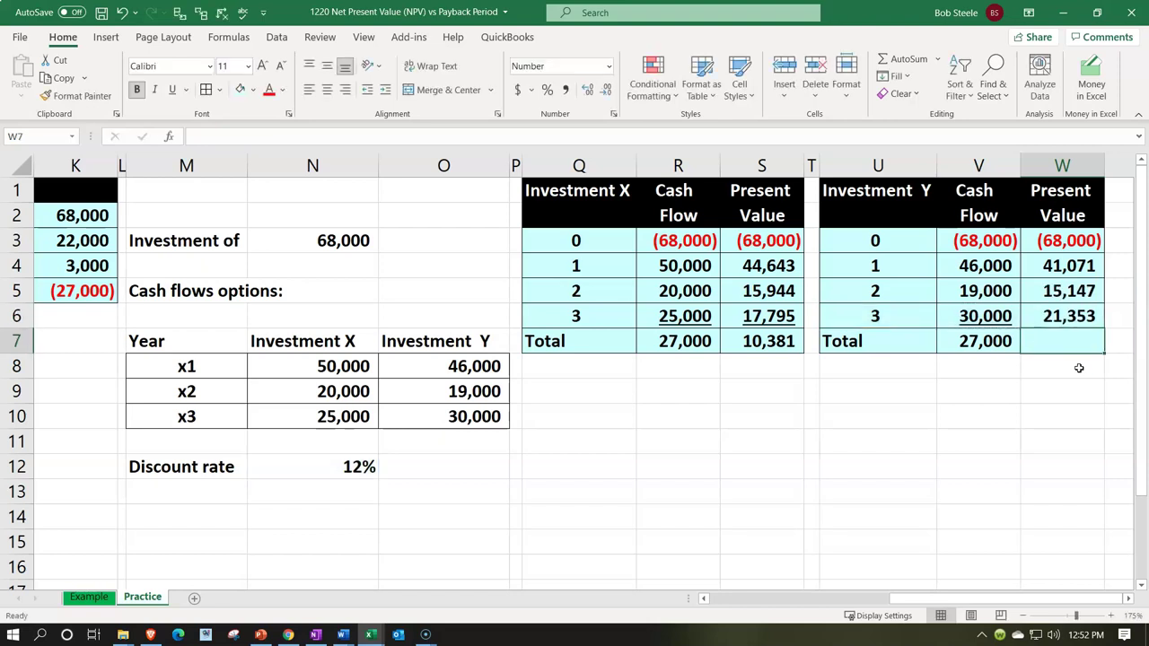
Step: Clear the Investment Y present value formulas for periods 1 to 3 in W4:W6
drag(1075, 274, 1071, 318)
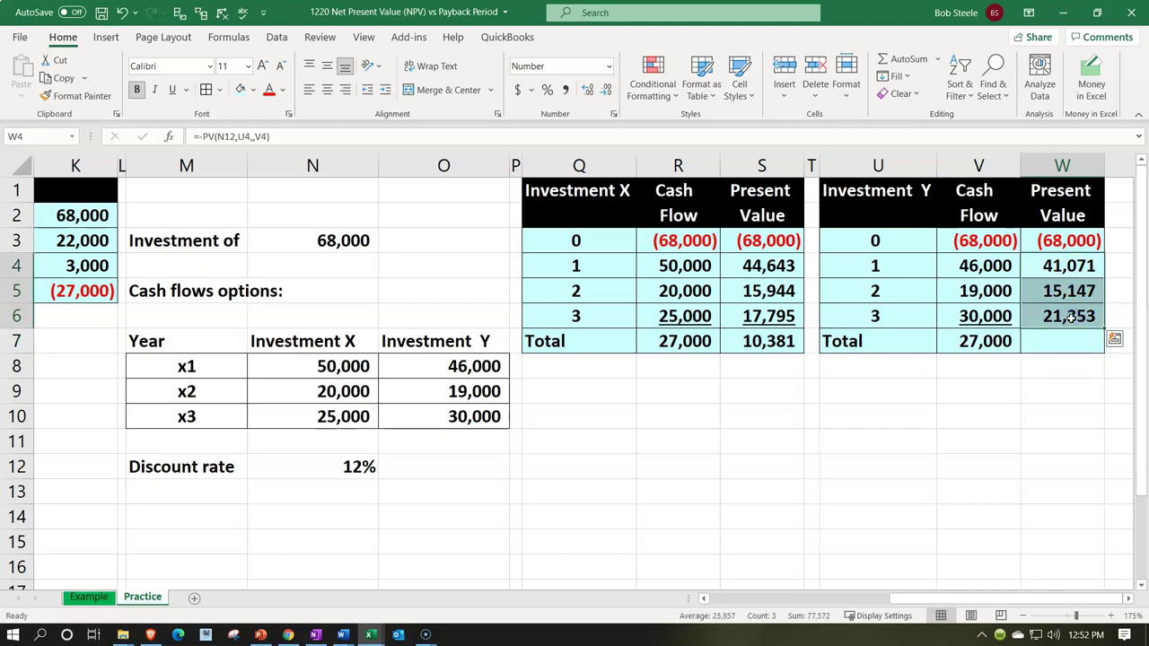
key(Delete)
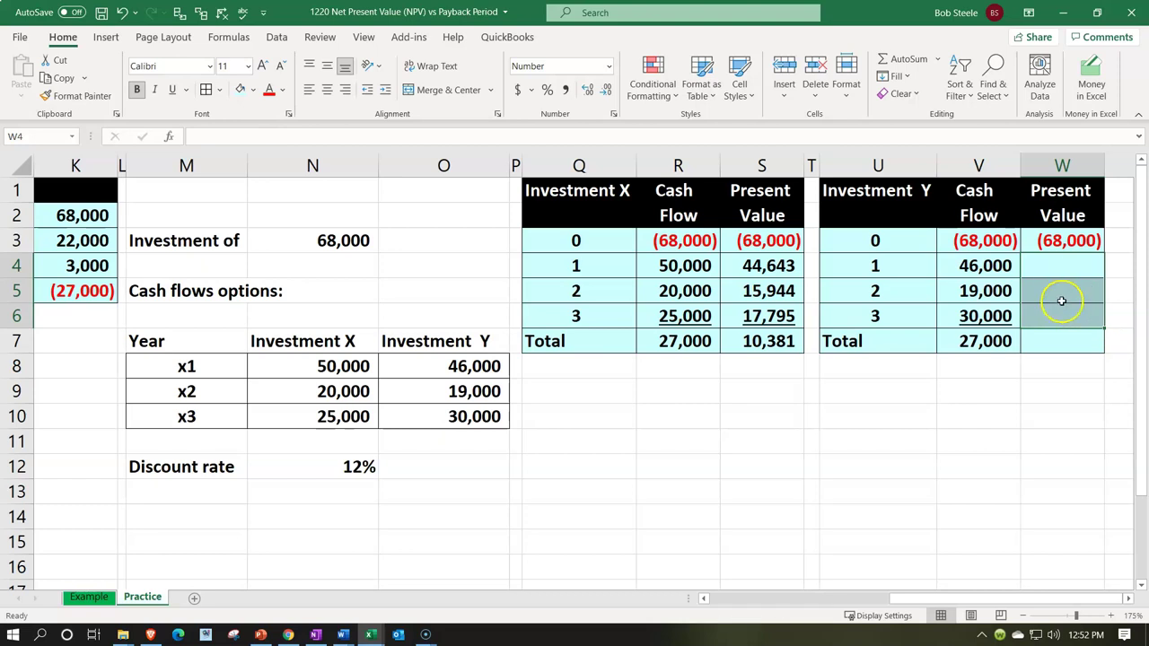
click(1066, 291)
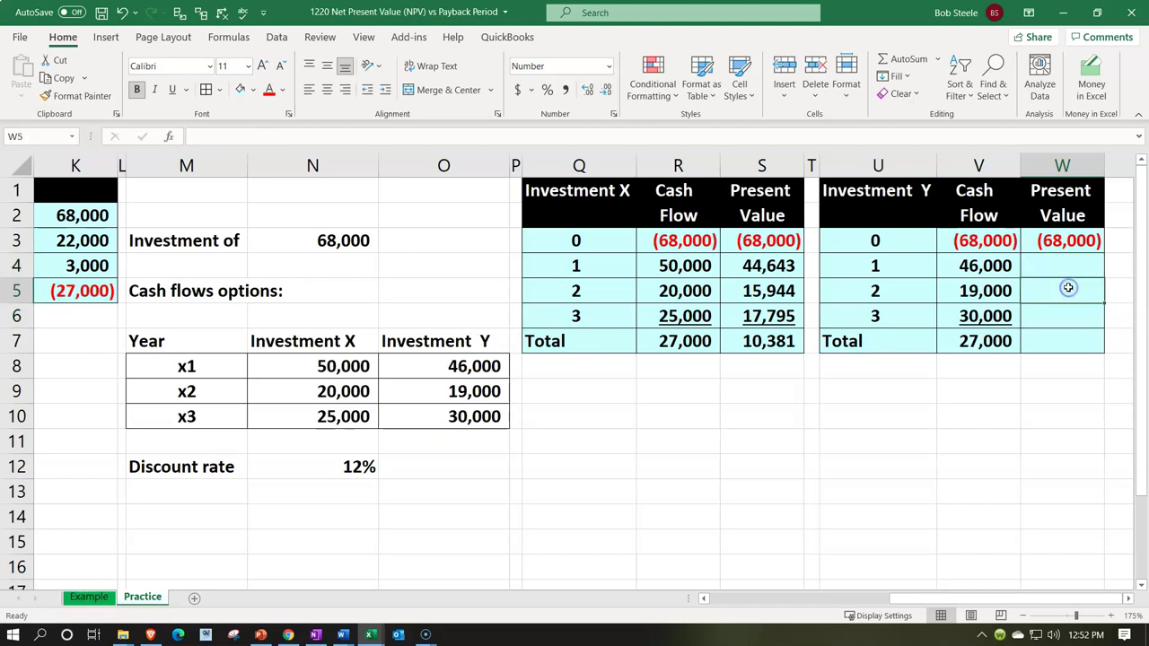
Step: Make the discount rate reference absolute as $N$12 in the W3 present value formula and fill it down through W6
double_click(1051, 242)
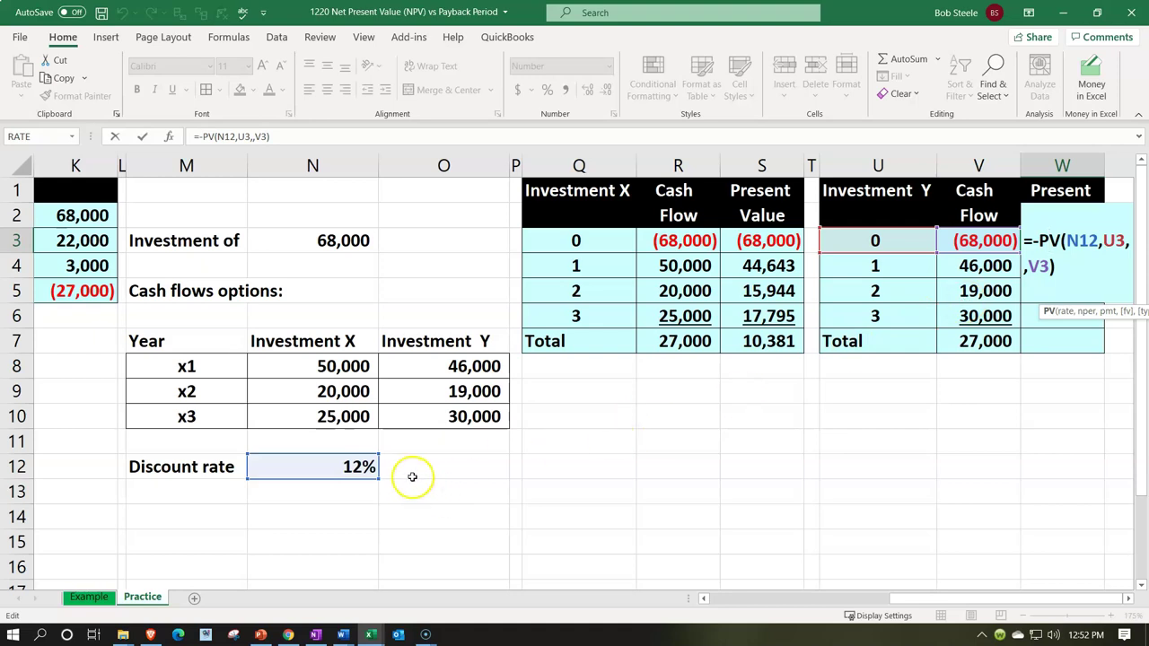
click(1078, 243)
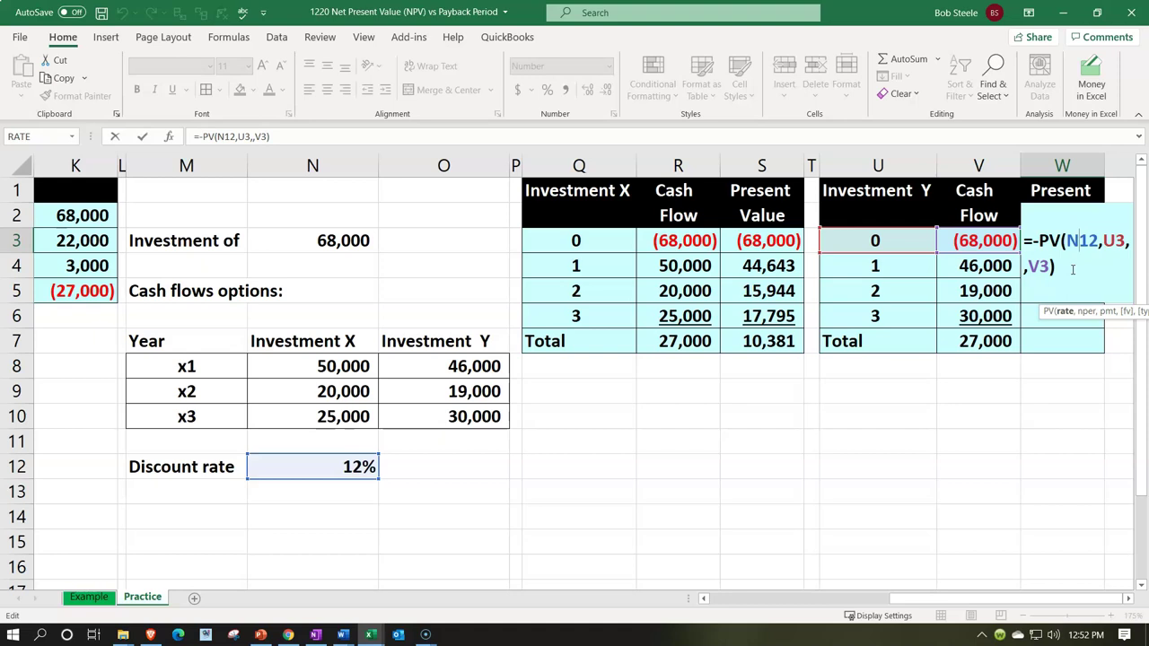
key(F4)
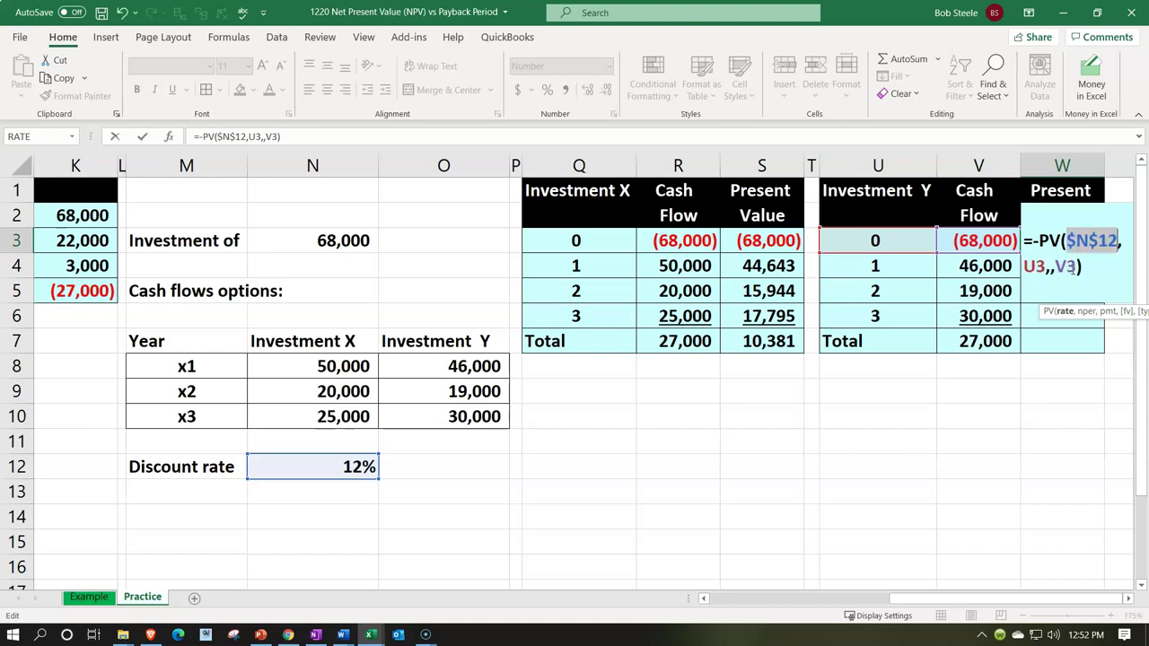
click(1098, 242)
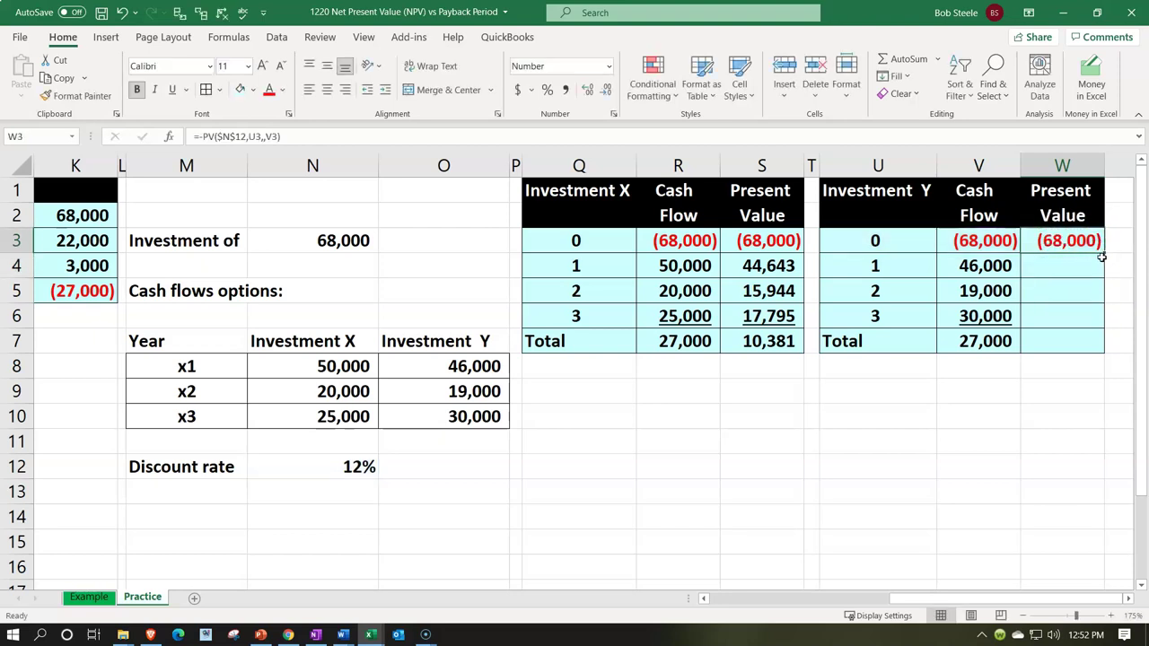
drag(1102, 256, 1095, 325)
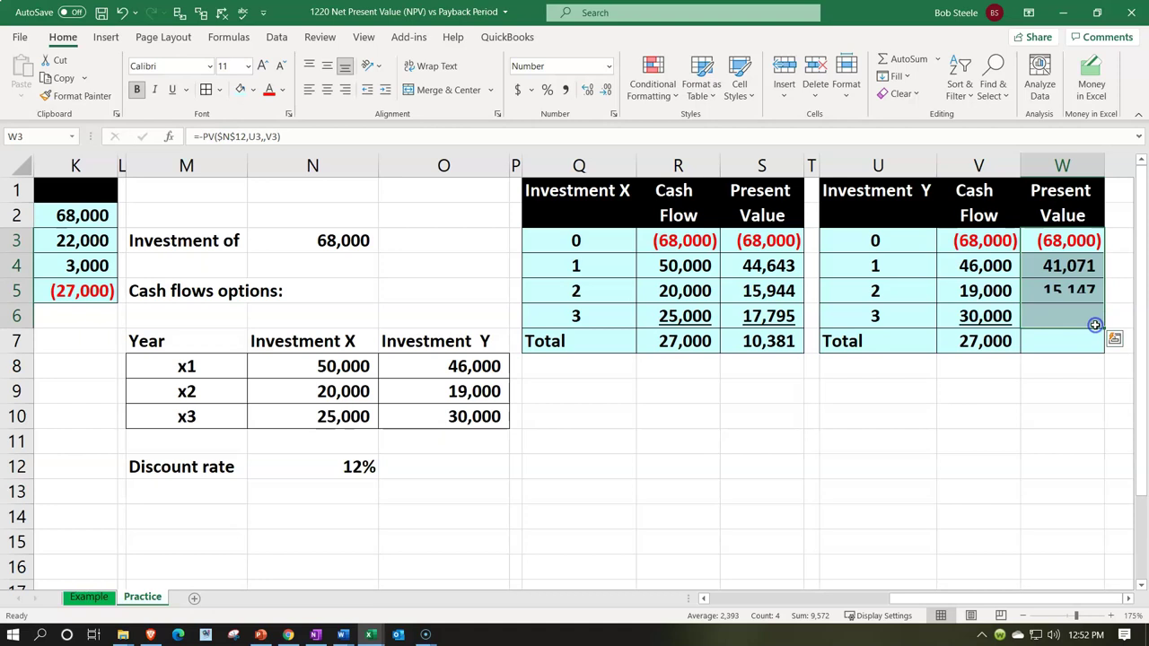
Step: Underline the Investment Y period 3 present value in W6
click(1082, 318)
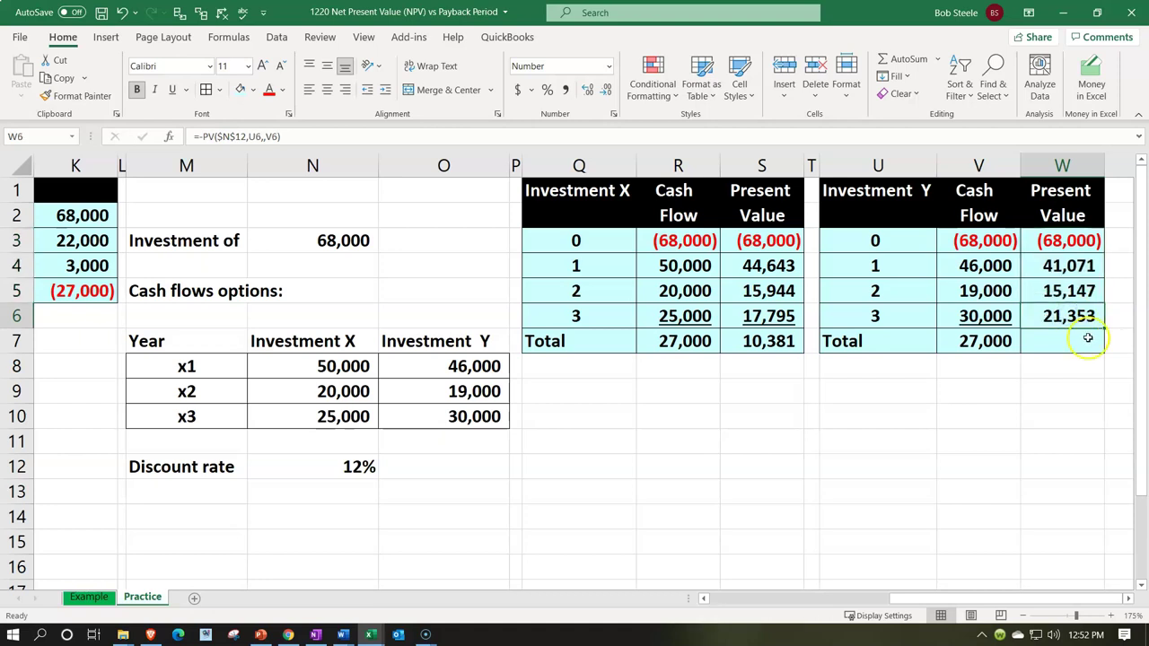
click(172, 90)
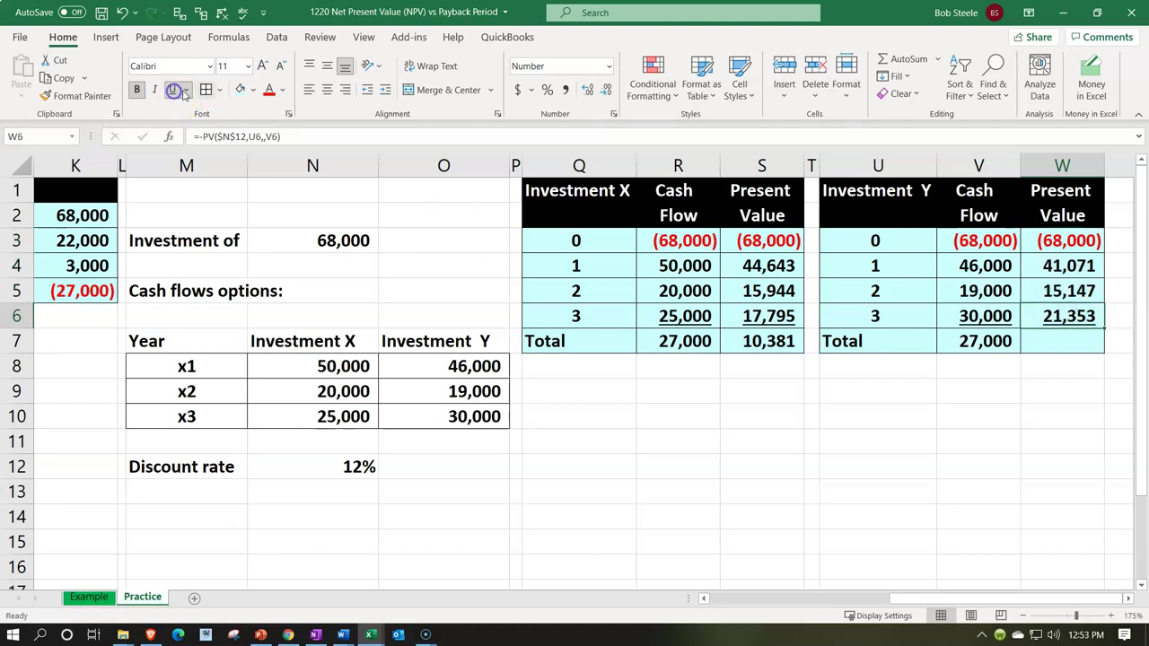
double_click(1052, 327)
key(Return)
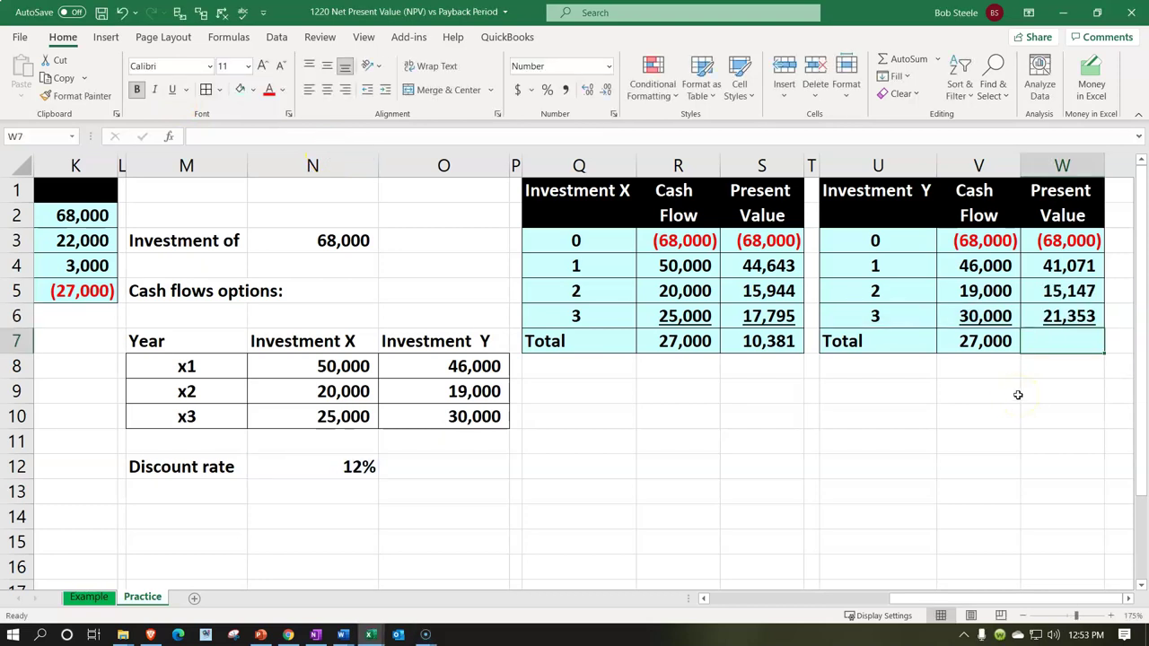
Step: Total the Investment Y present values in W7 with the formula SUM(W3:W6)
text(=)
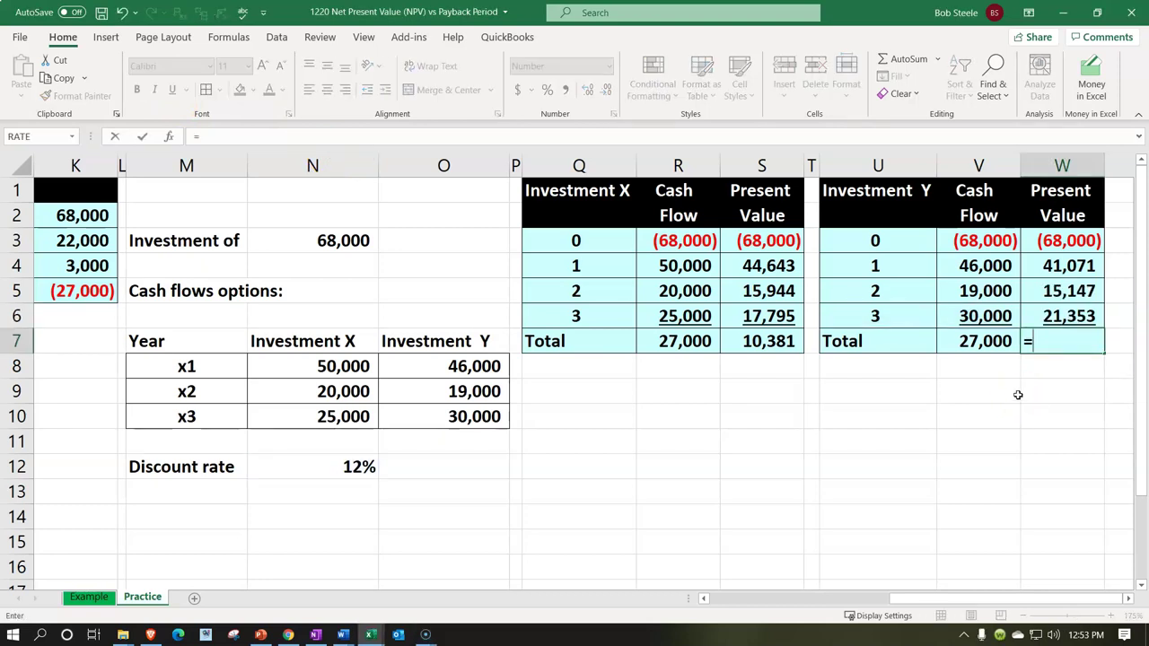
text(sum()
key(Up)
key(shift+Up)
key(shift+Up)
key(shift+Up)
key(Return)
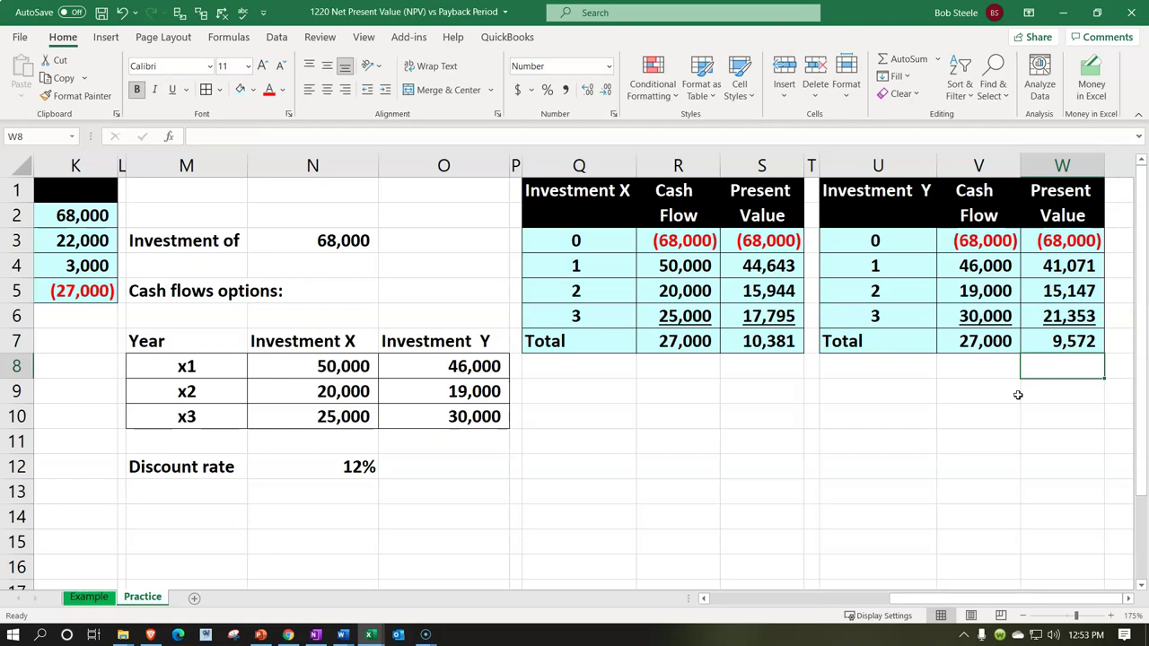
Step: Review the present value totals for Investments Y and X in W7 and S7 alongside the discount rate in N12
key(Up)
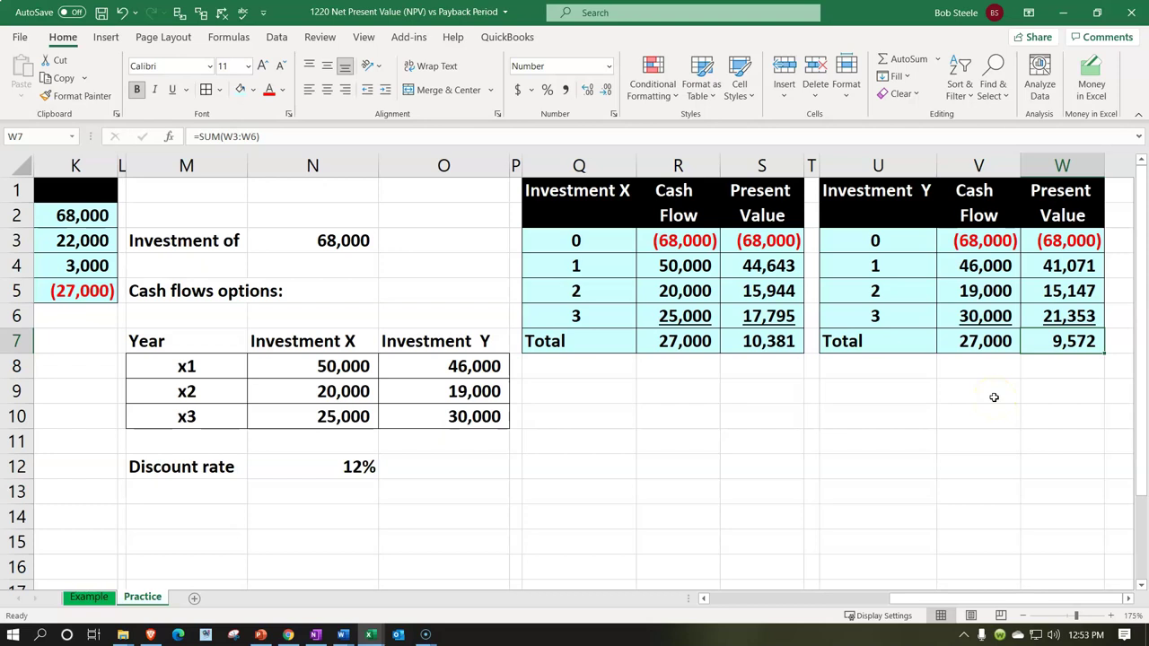
click(286, 471)
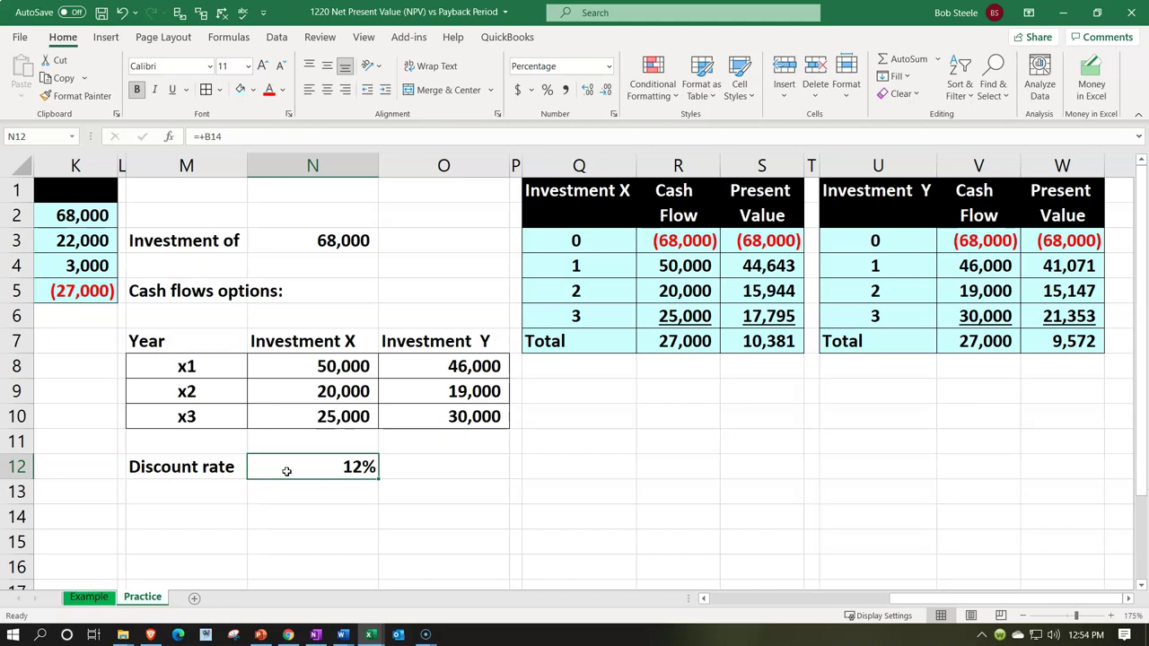
click(761, 347)
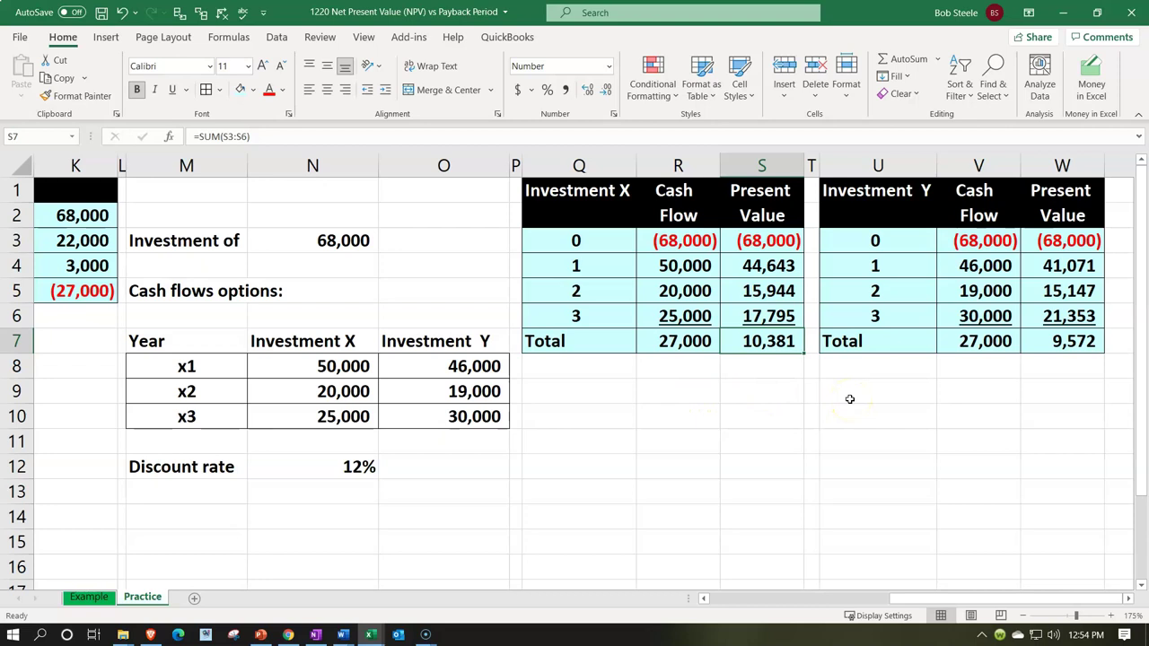
click(756, 420)
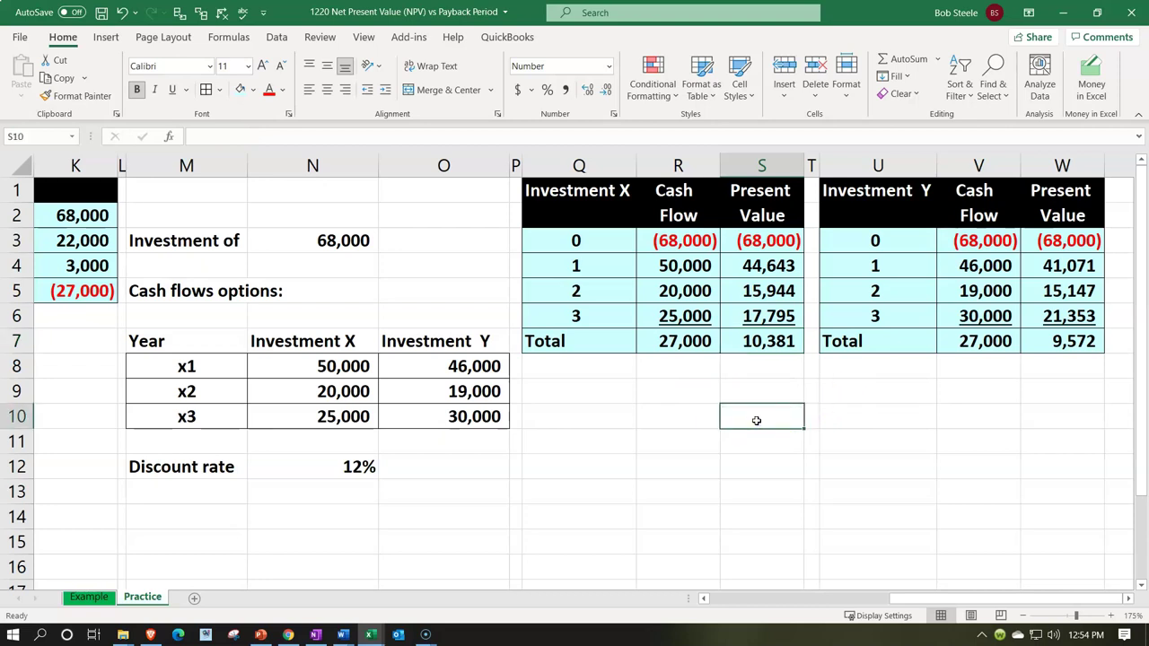
Step: Go back to the payback tables and examine the Investment X payback formula in F12 beside the Investment Y payback
key(Up)
key(Up)
key(Left)
key(Left)
key(Left)
key(Left)
key(Left)
key(Left)
key(Left)
key(Left)
key(Left)
key(Left)
key(Left)
key(Left)
key(Left)
key(Left)
key(Left)
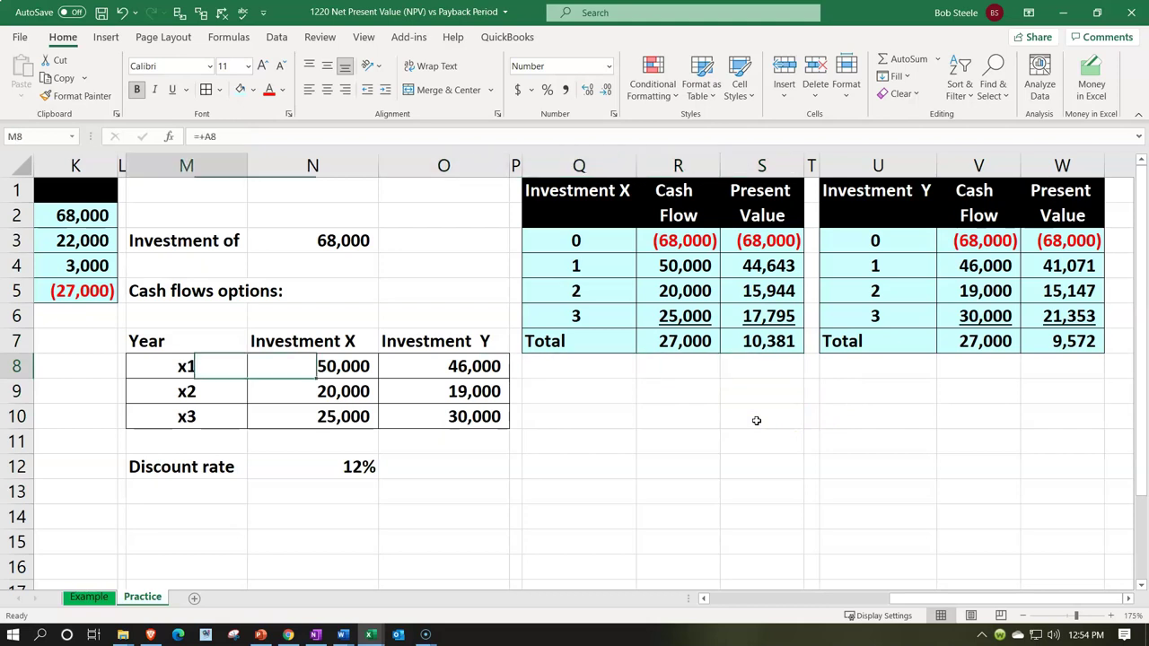
key(Left)
key(Left)
key(Right)
key(Right)
key(Right)
key(Right)
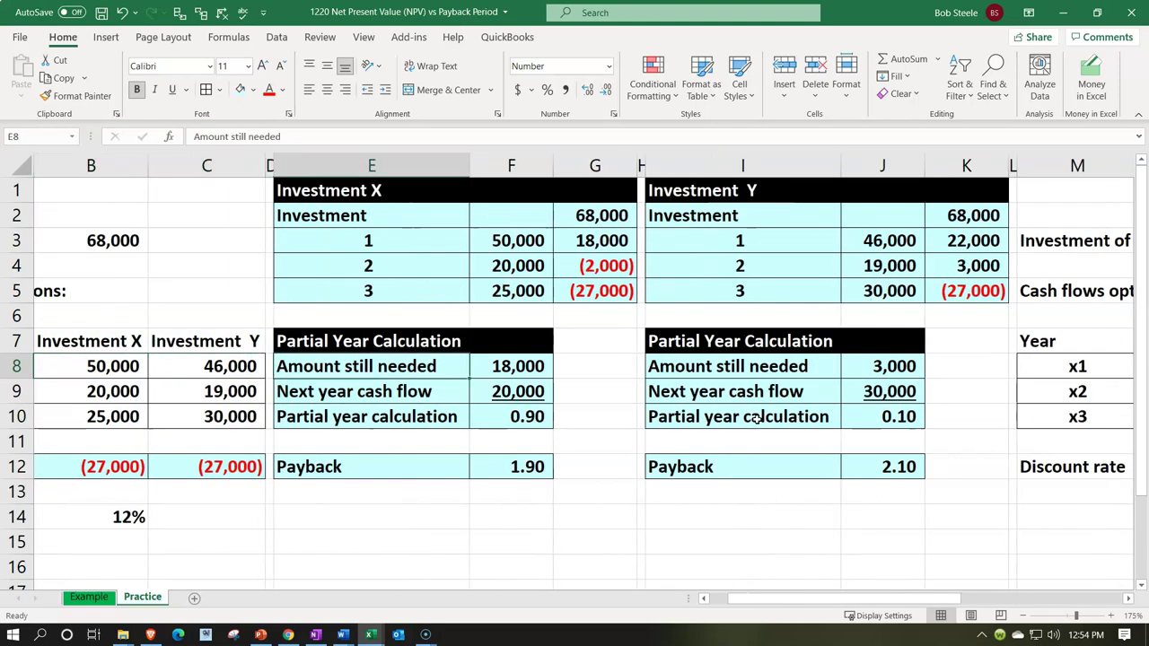
key(Down)
key(Down)
key(Down)
key(Down)
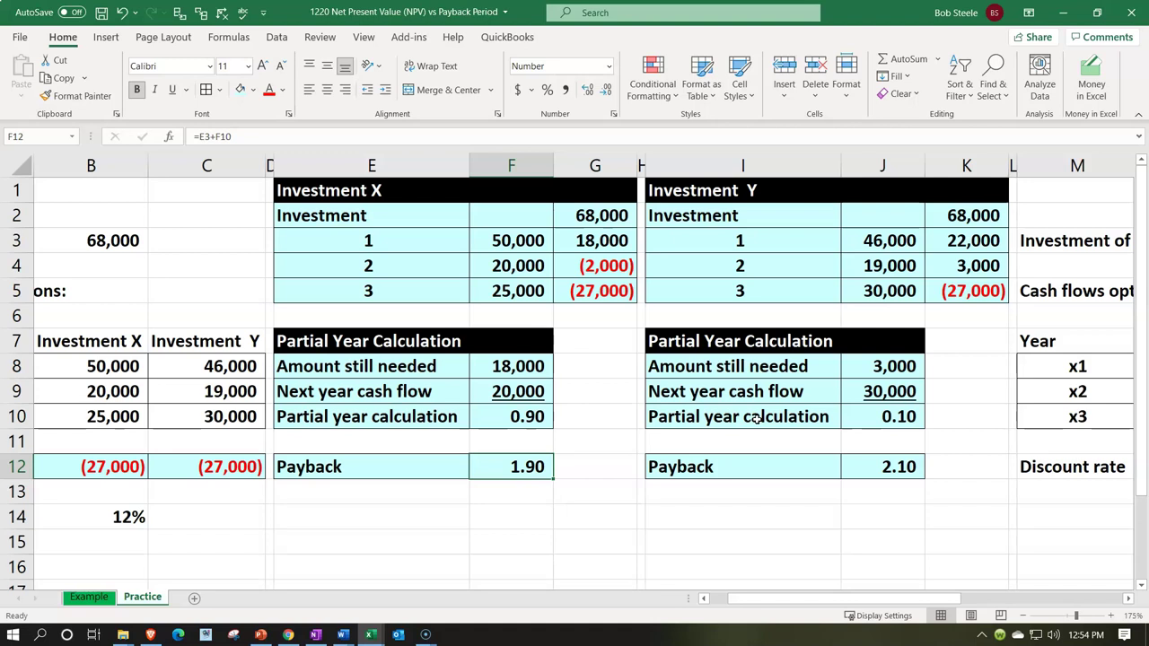
Step: Examine the initial investment in B3, the yearly cash flows in B8:C10 and the net totals in B12:C12 for both investments
key(Left)
key(Left)
key(Left)
key(Left)
key(Left)
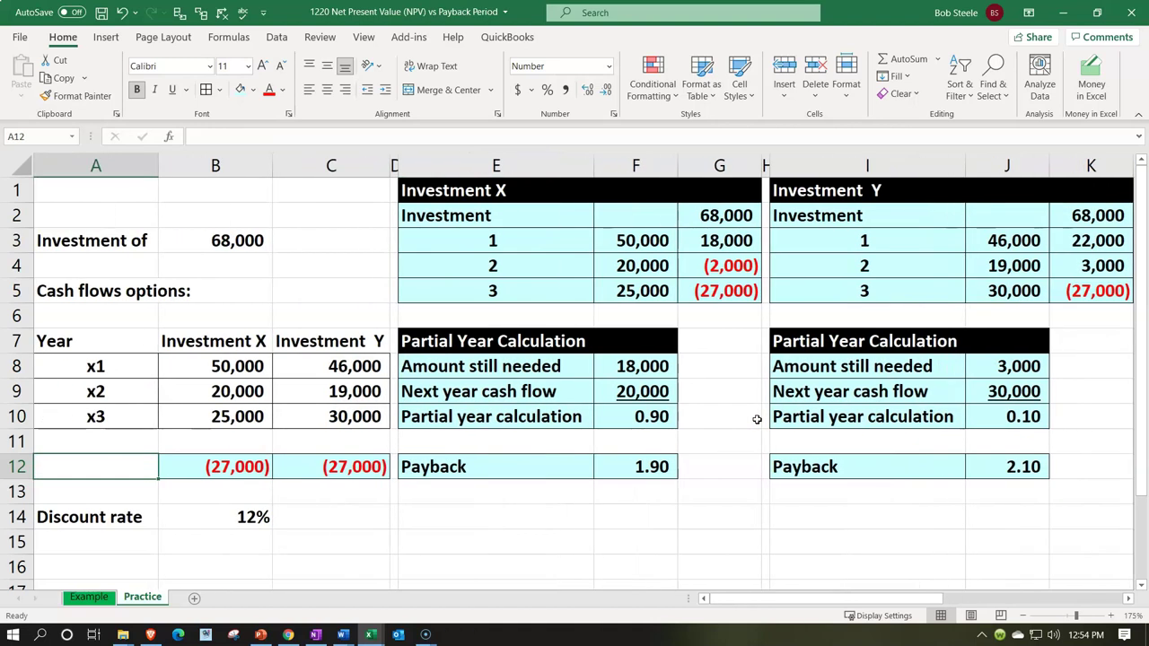
drag(238, 369, 306, 420)
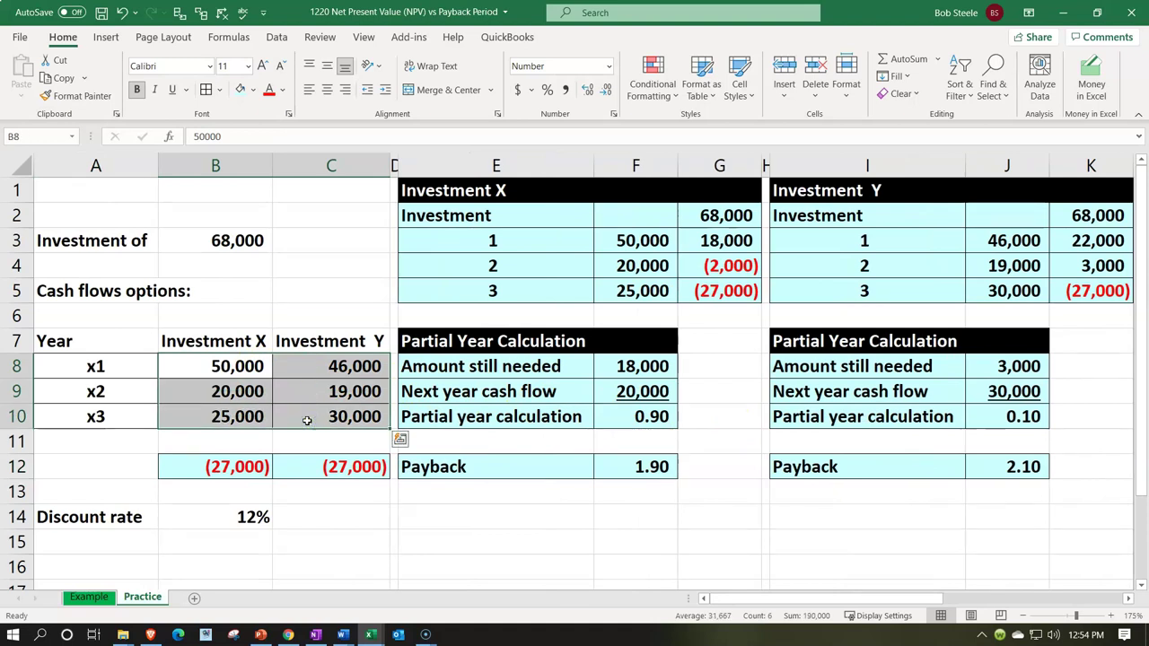
click(235, 240)
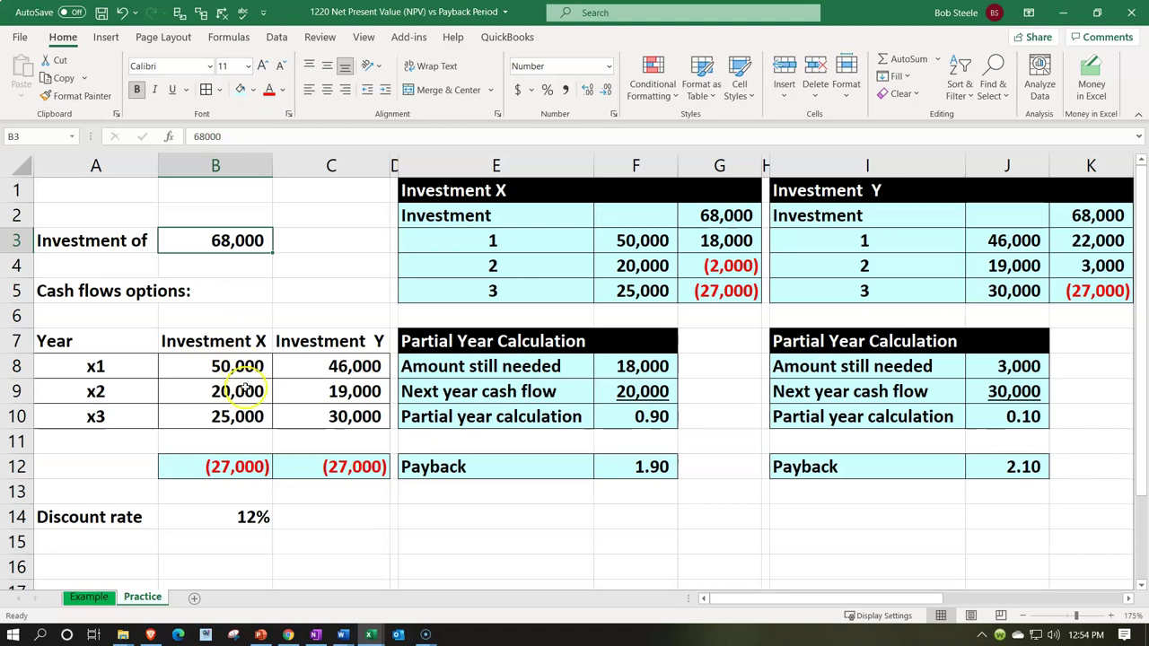
click(222, 366)
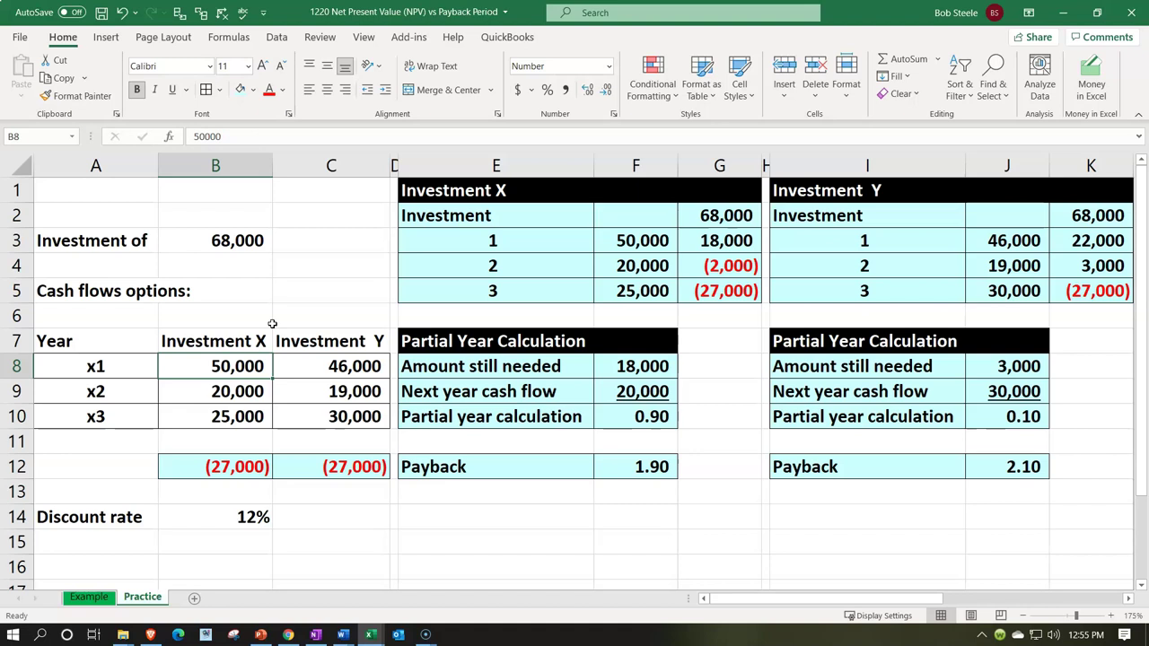
drag(233, 466, 287, 469)
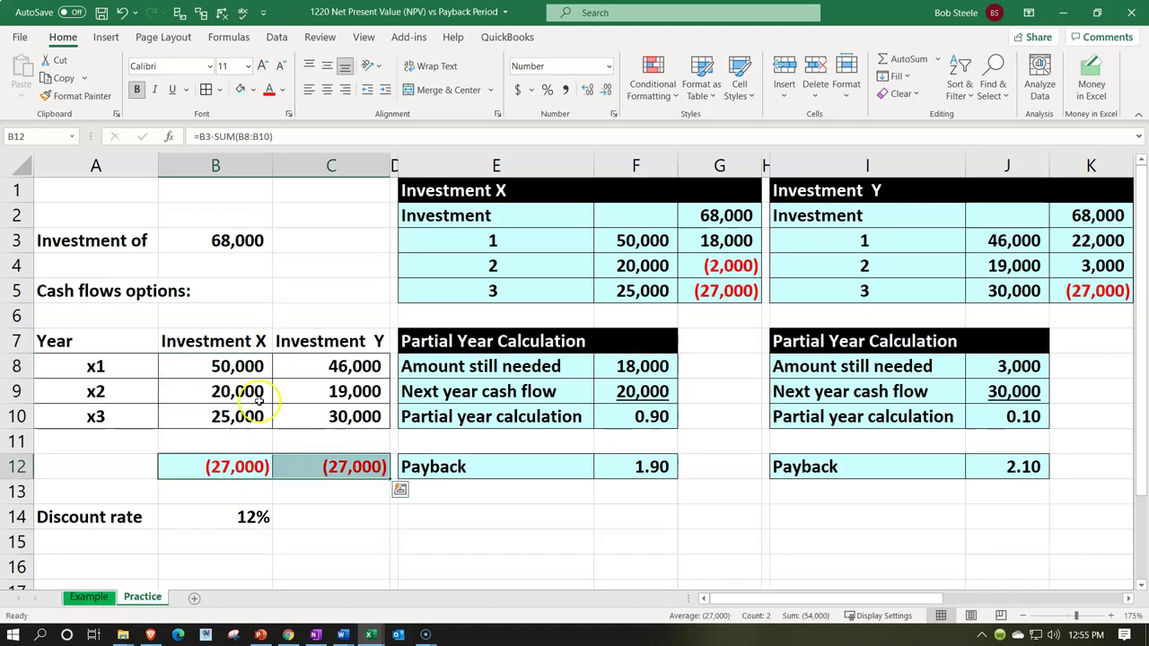
click(233, 241)
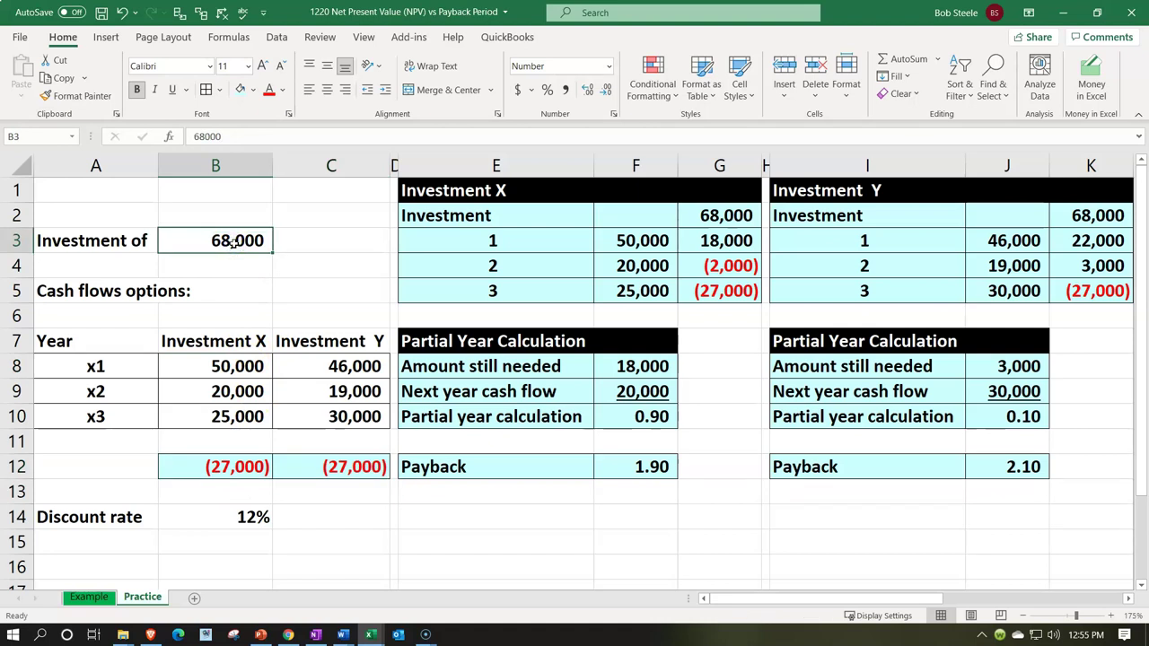
drag(234, 363, 234, 415)
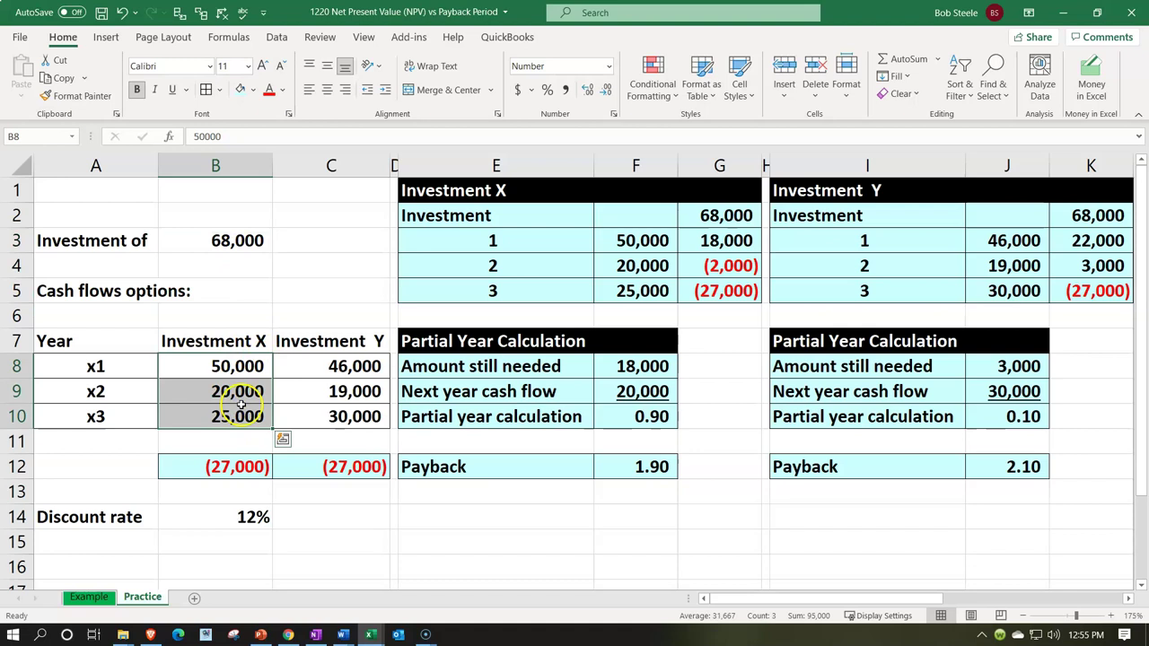
click(324, 359)
drag(323, 359, 323, 527)
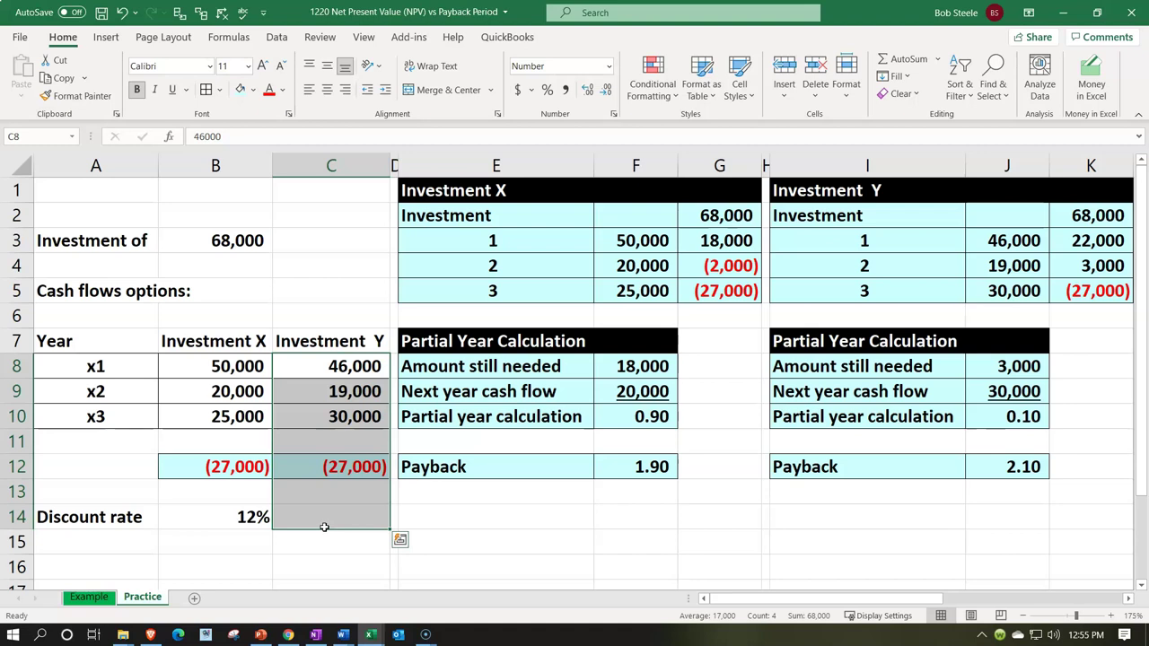
click(440, 299)
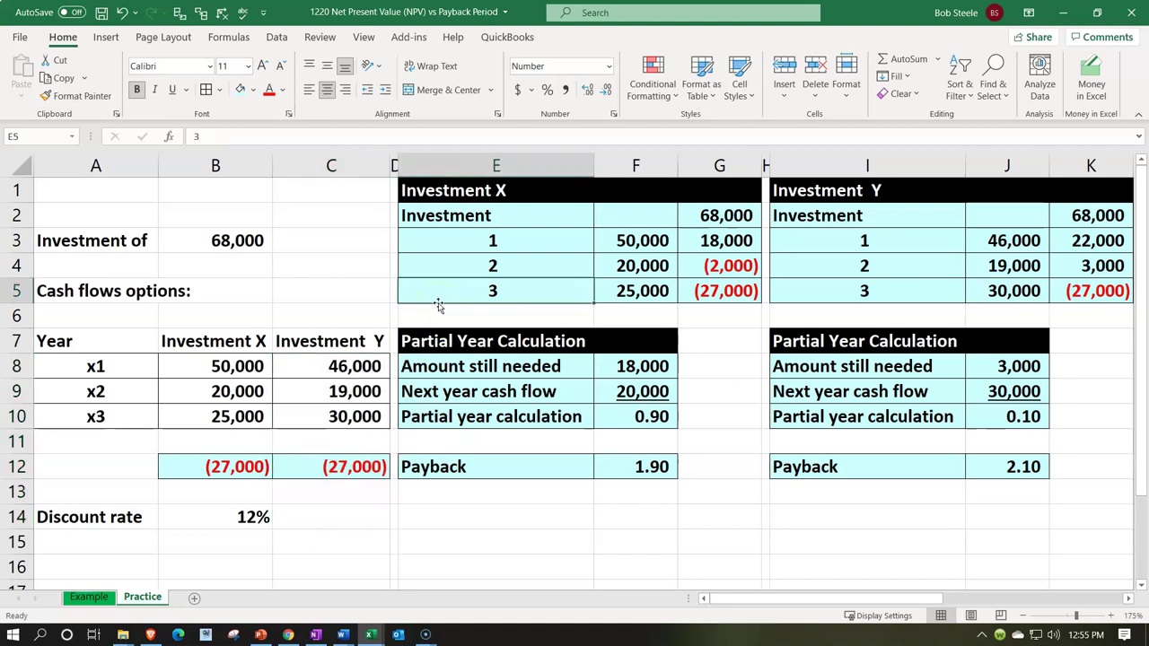
click(455, 294)
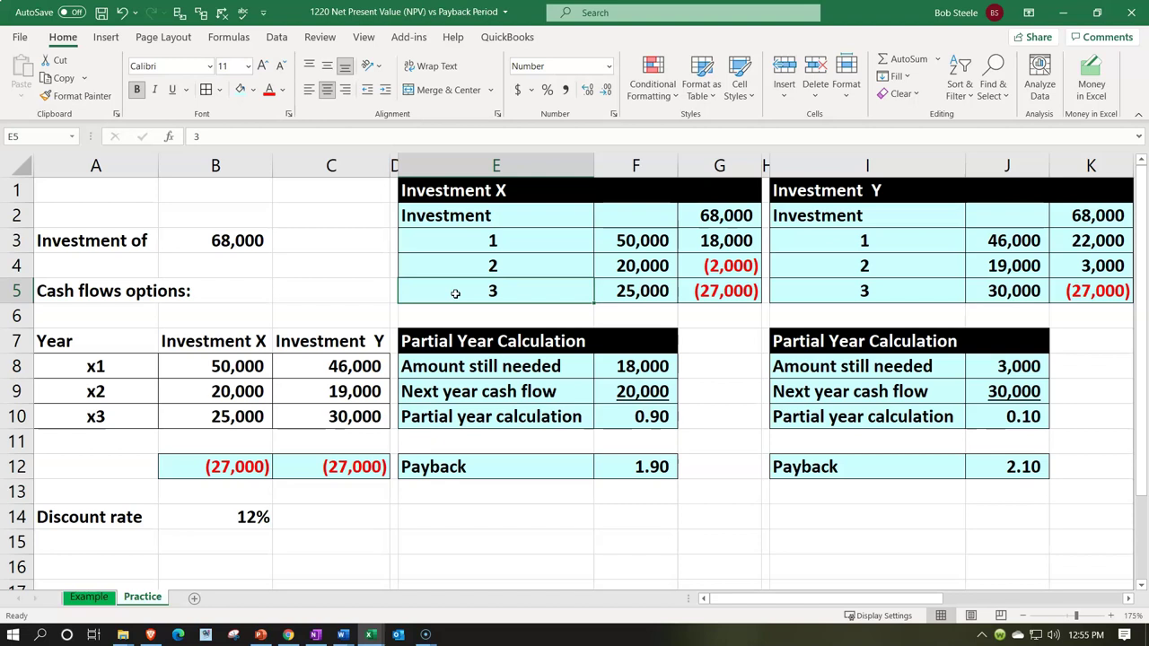
Step: Return to the present value tables and check the Investment X net present value total in S7 against Investment Y's
click(520, 315)
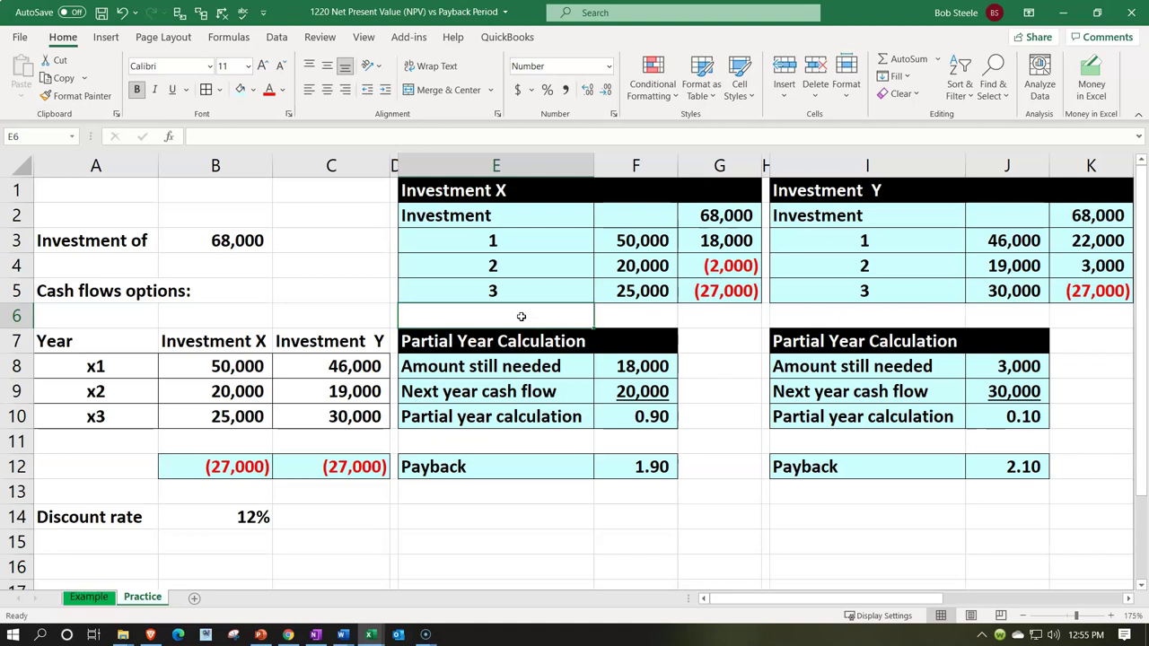
key(Right)
key(Right)
key(Right)
key(Right)
key(Right)
key(Right)
key(Right)
key(Right)
key(Right)
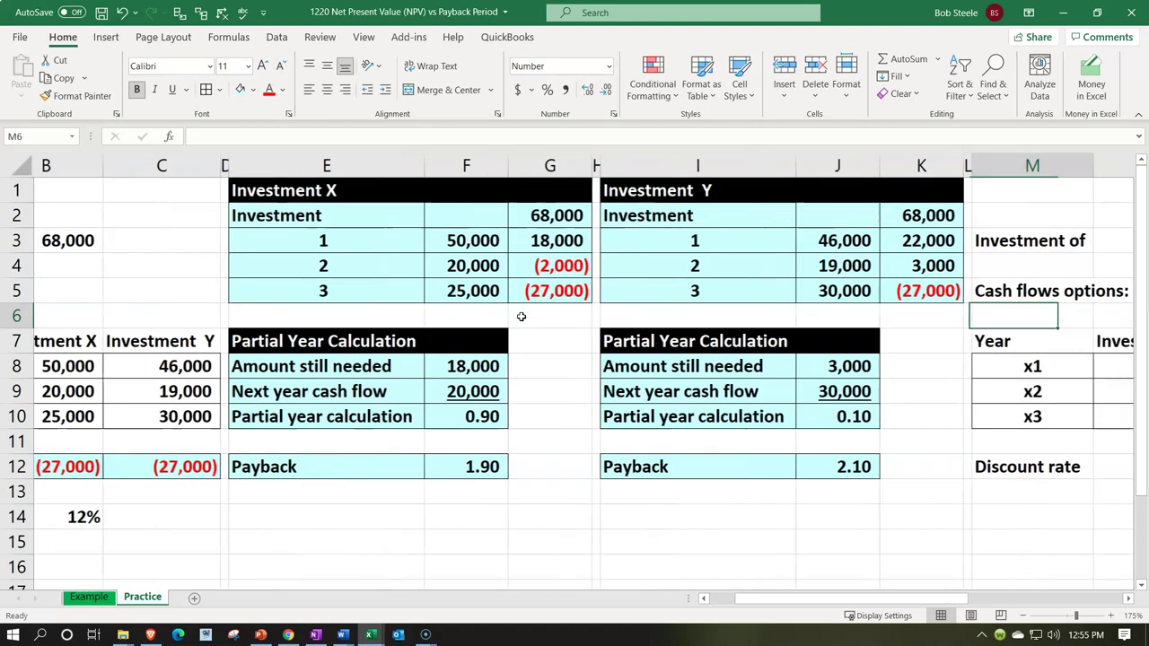
key(Right)
key(Right)
key(Right)
key(Right)
key(Right)
key(Right)
key(Right)
key(Right)
key(Right)
key(Right)
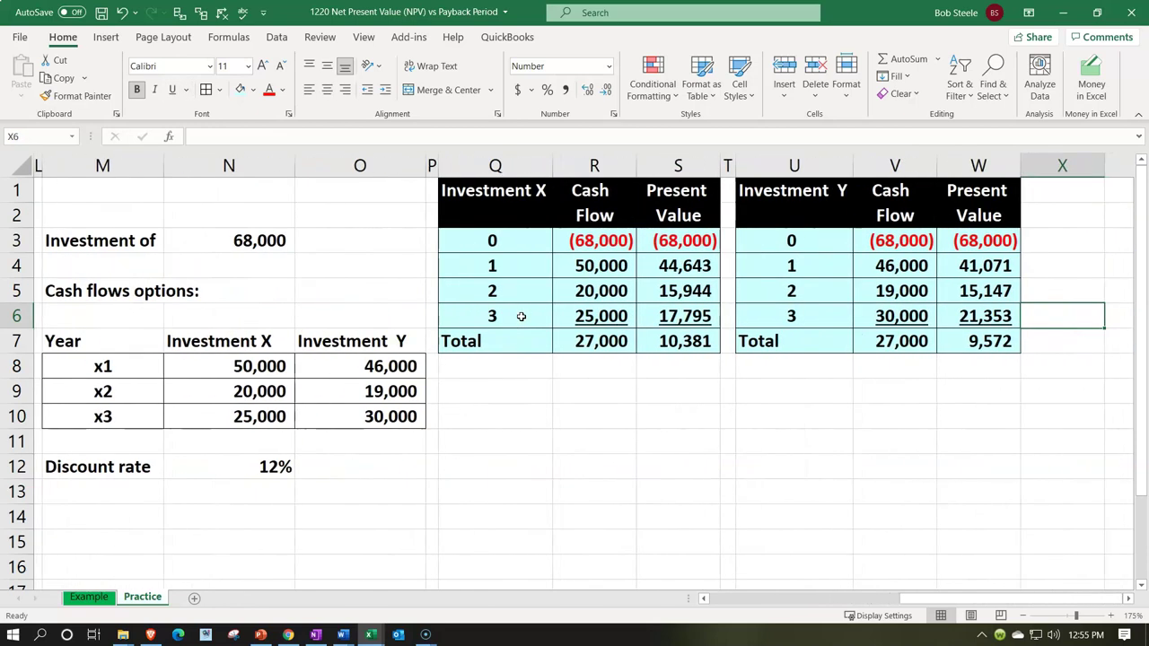
click(673, 353)
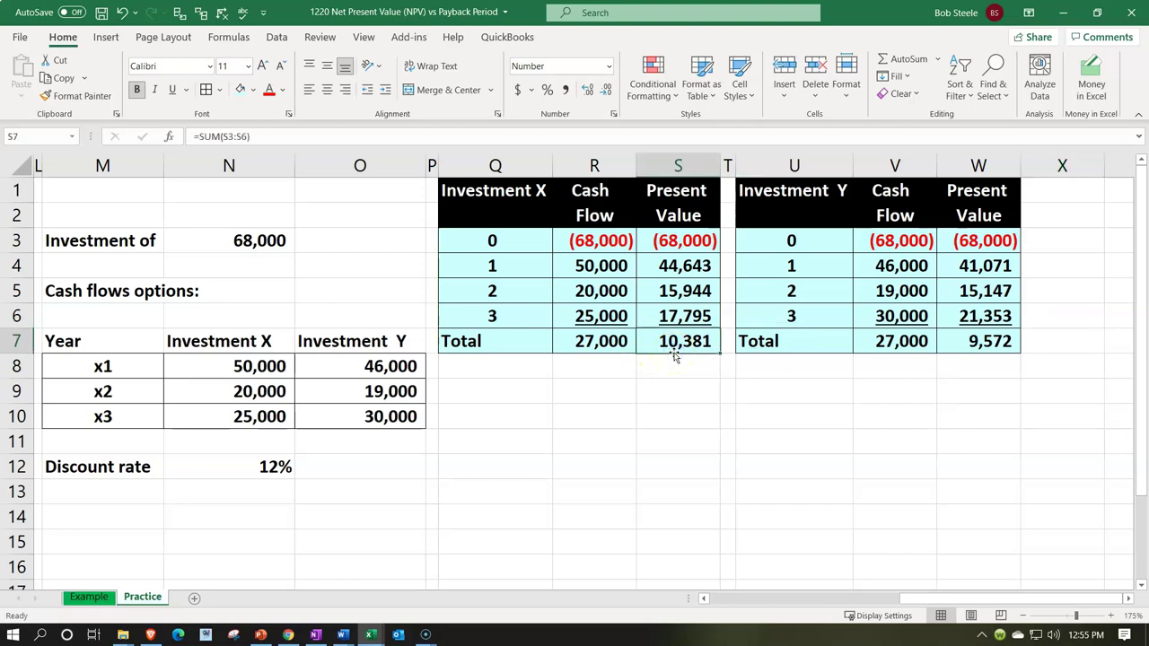